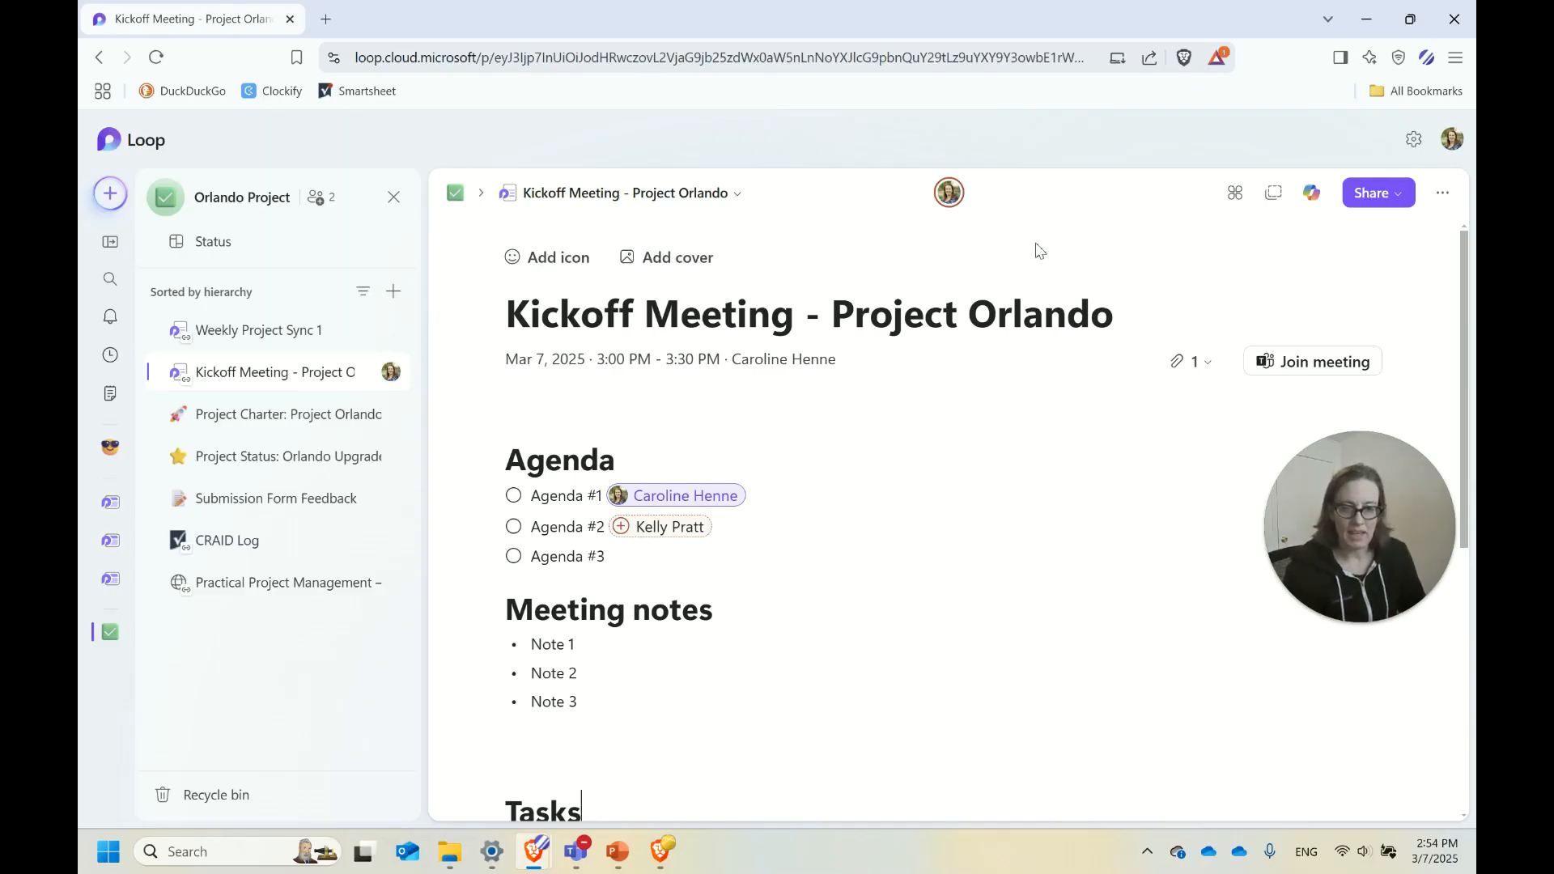
Copy the kickoff page as a Loop component and start a Microsoft Planner channel post in Teams with the subject "Kickoff Meeting Followup"
click(1389, 200)
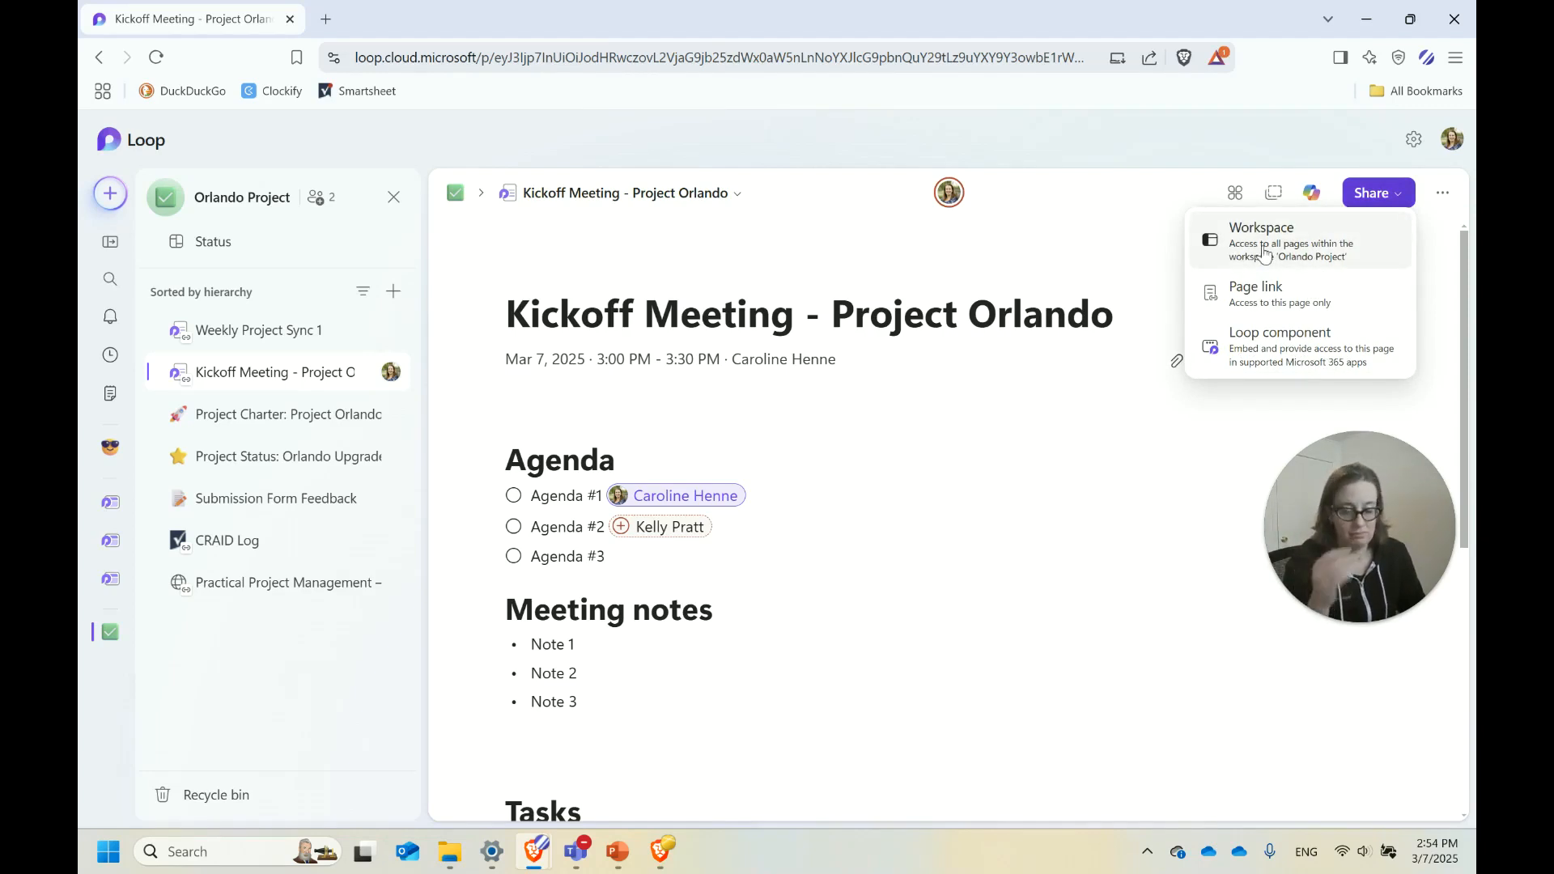
click(1296, 366)
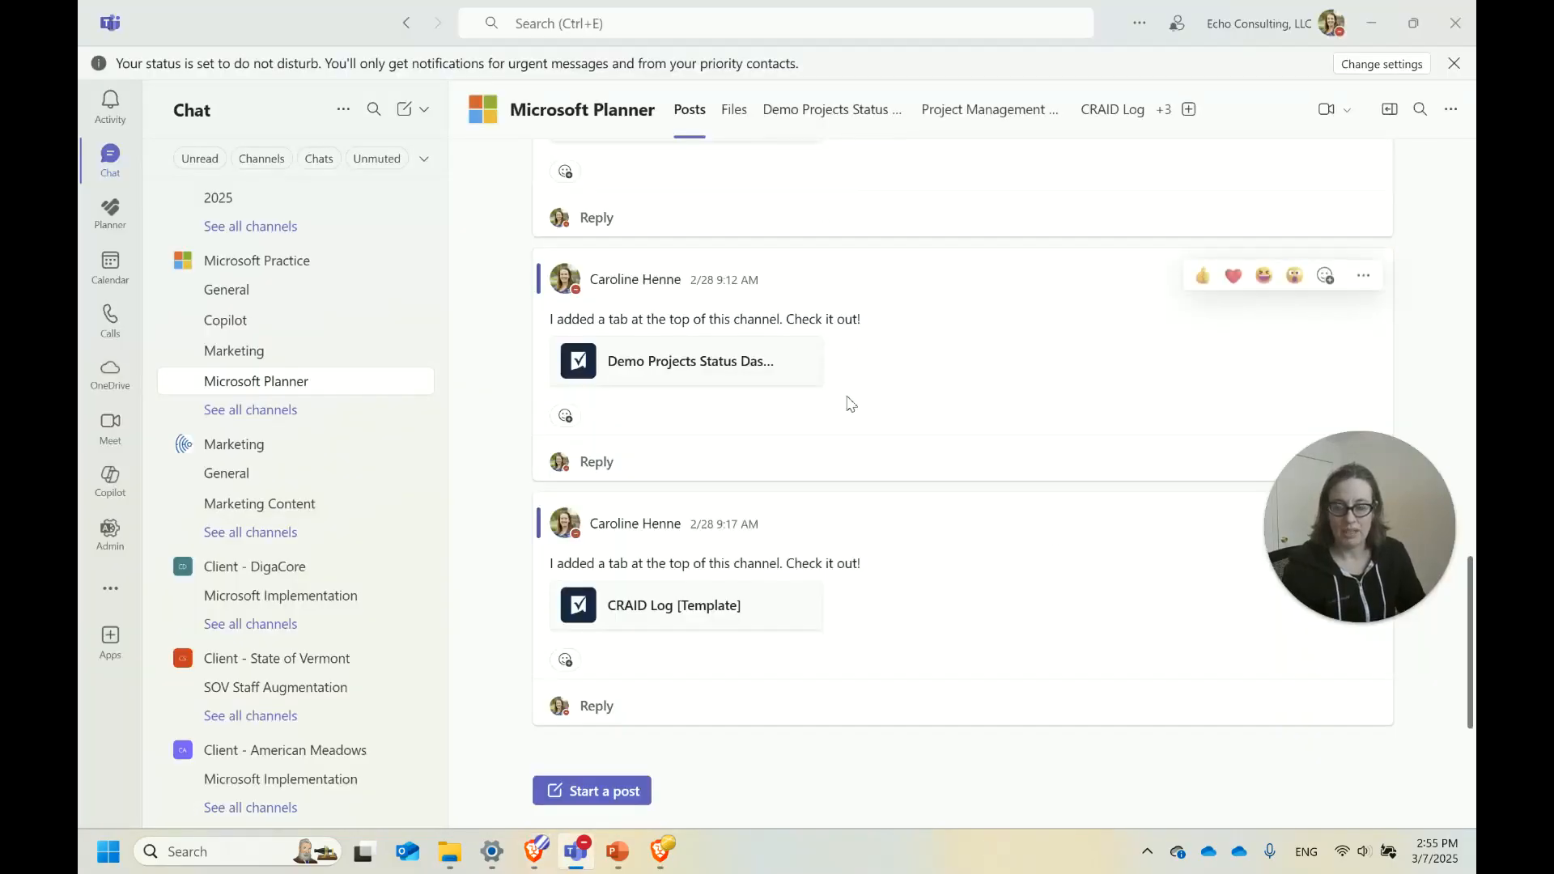
click(640, 789)
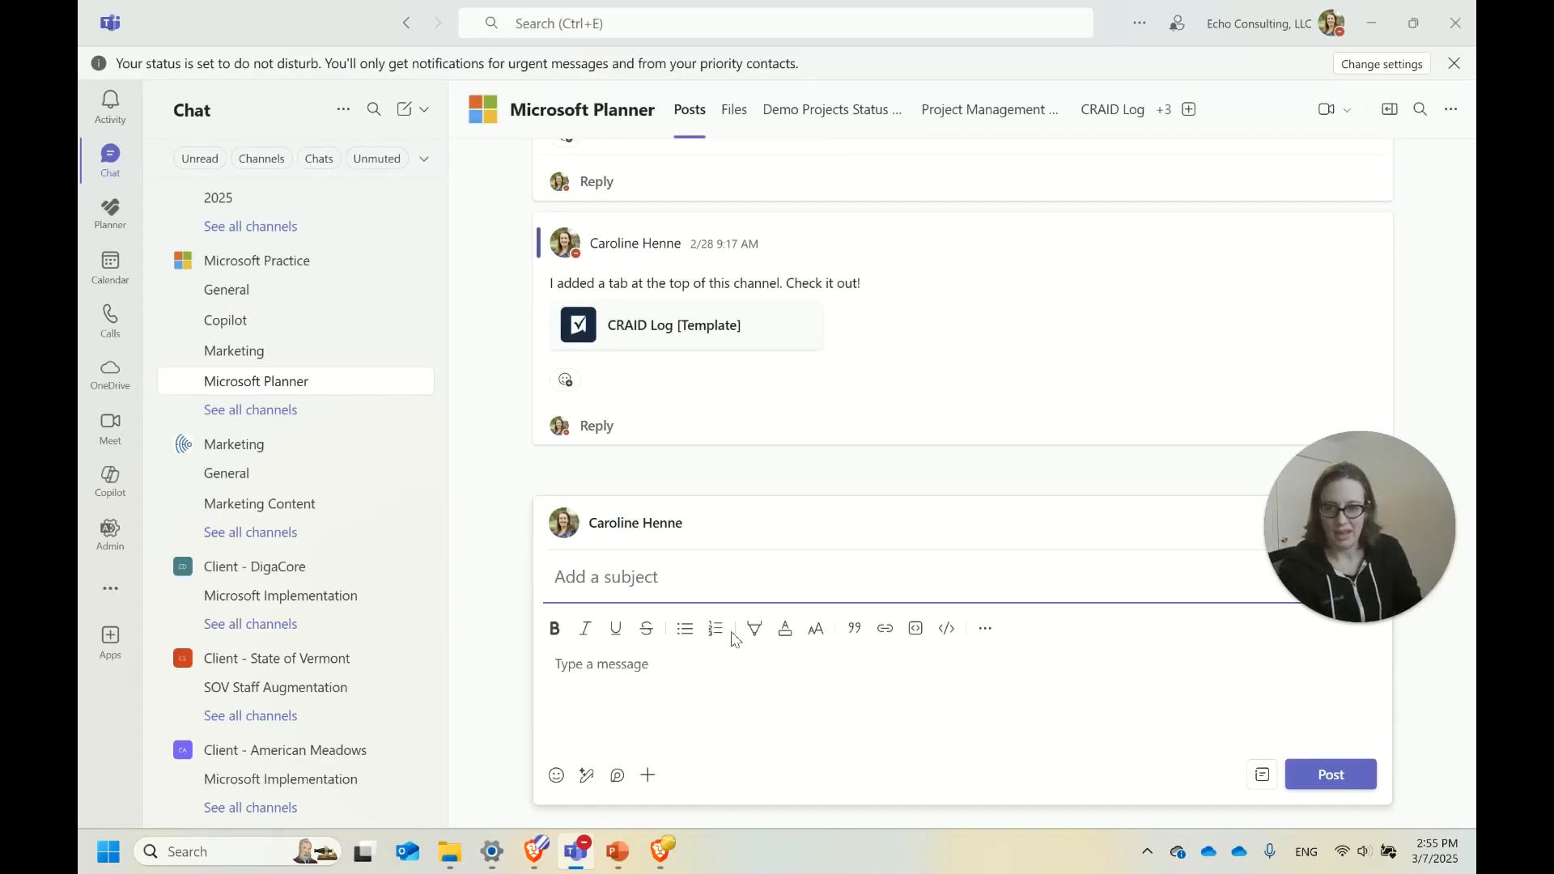
text(Kickoff)
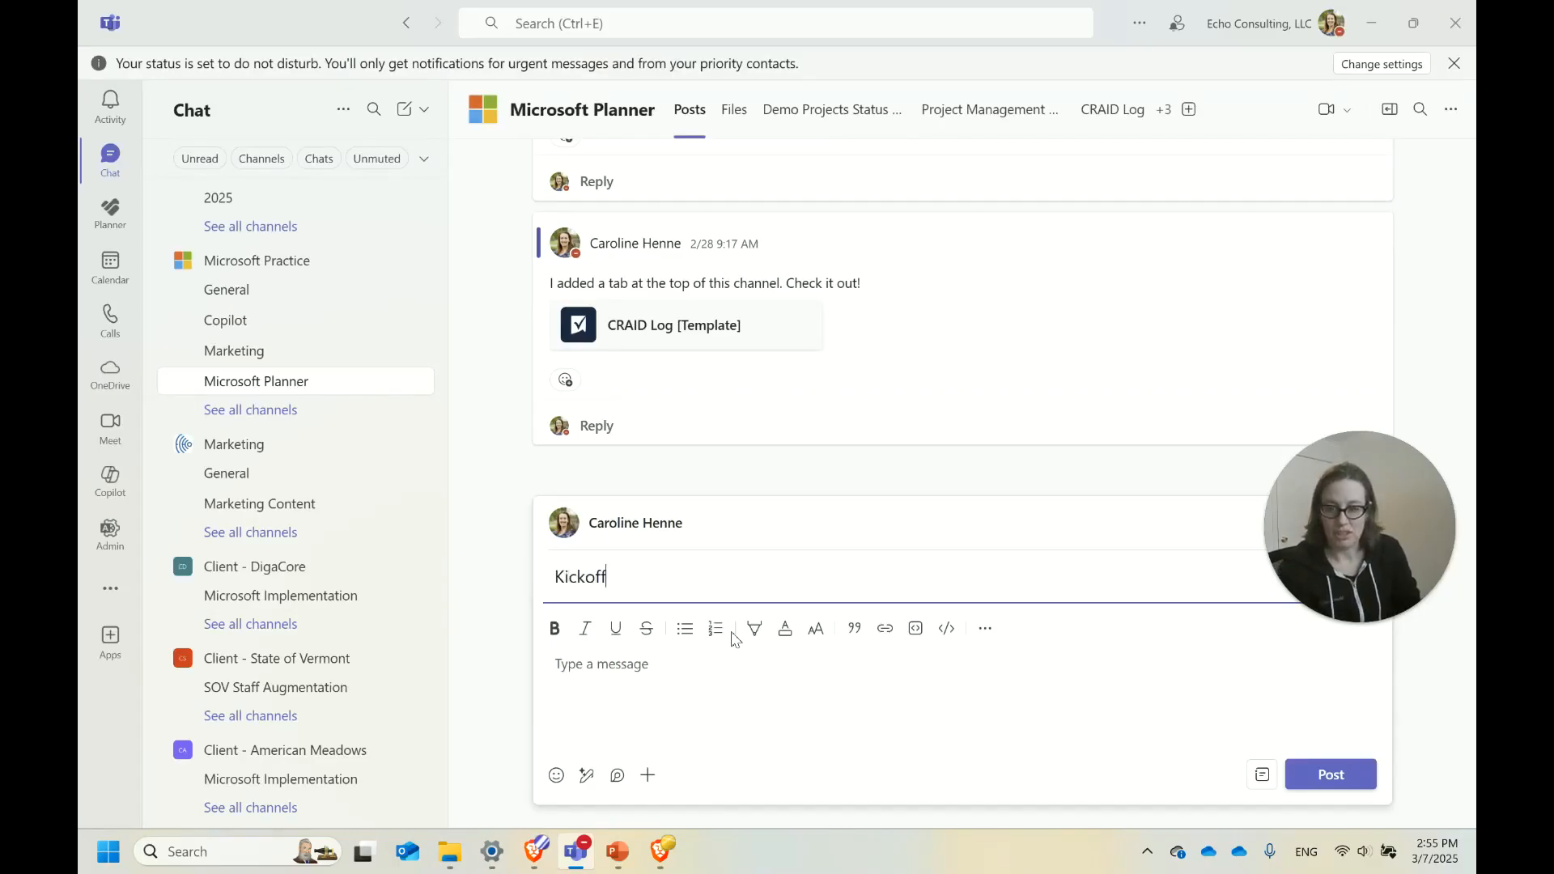
text( Meeting)
Mention the colleague in the message, add "please update the meeting notes:" and paste the copied Loop component on the line below
key(Tab)
text(@mo)
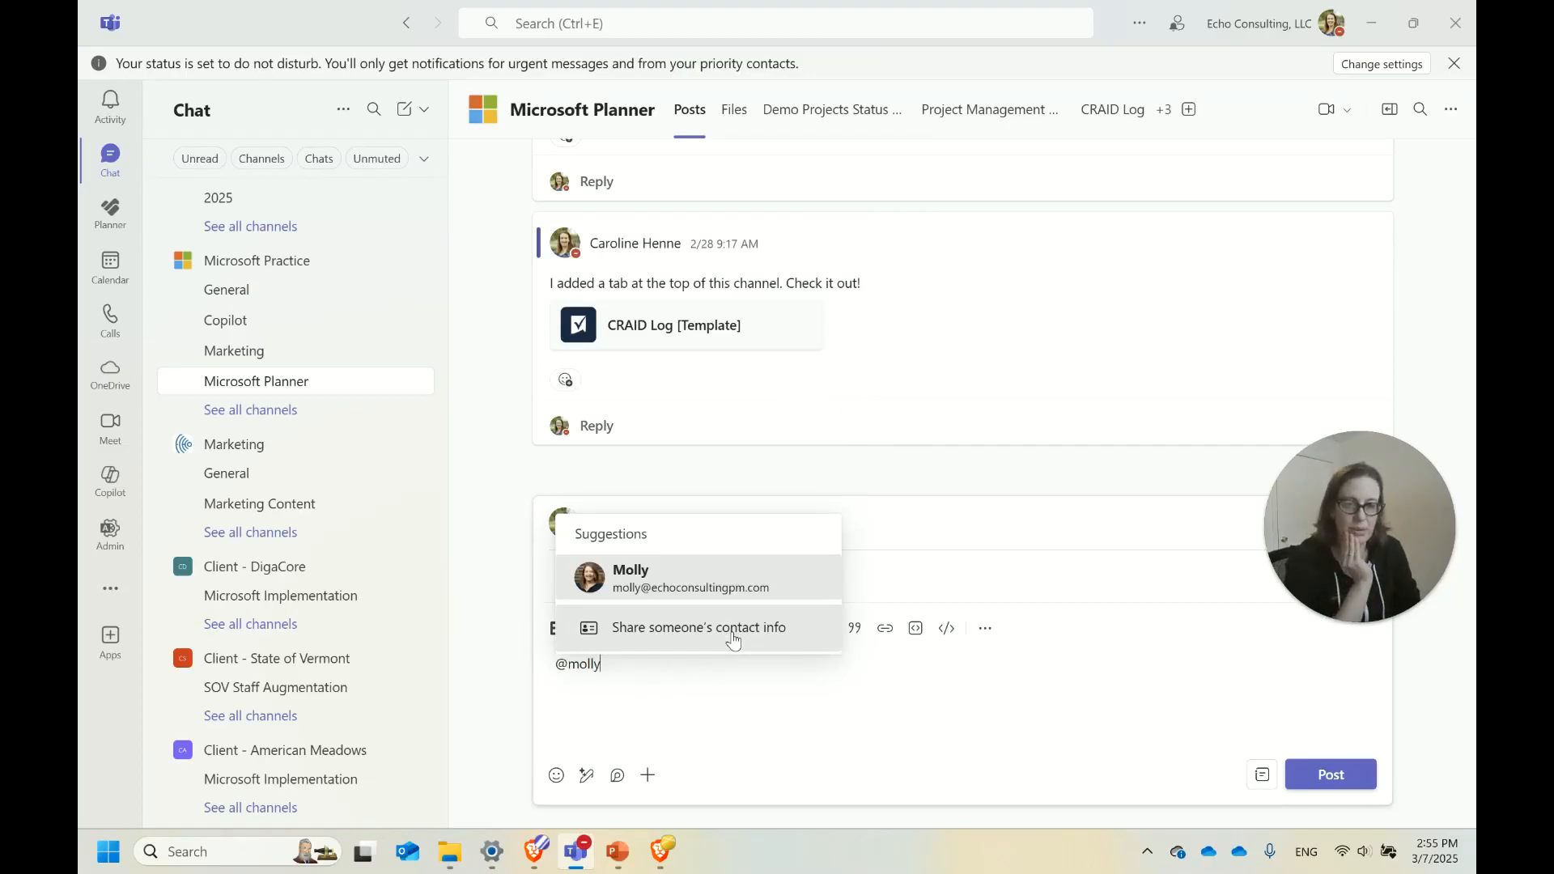
key(Return)
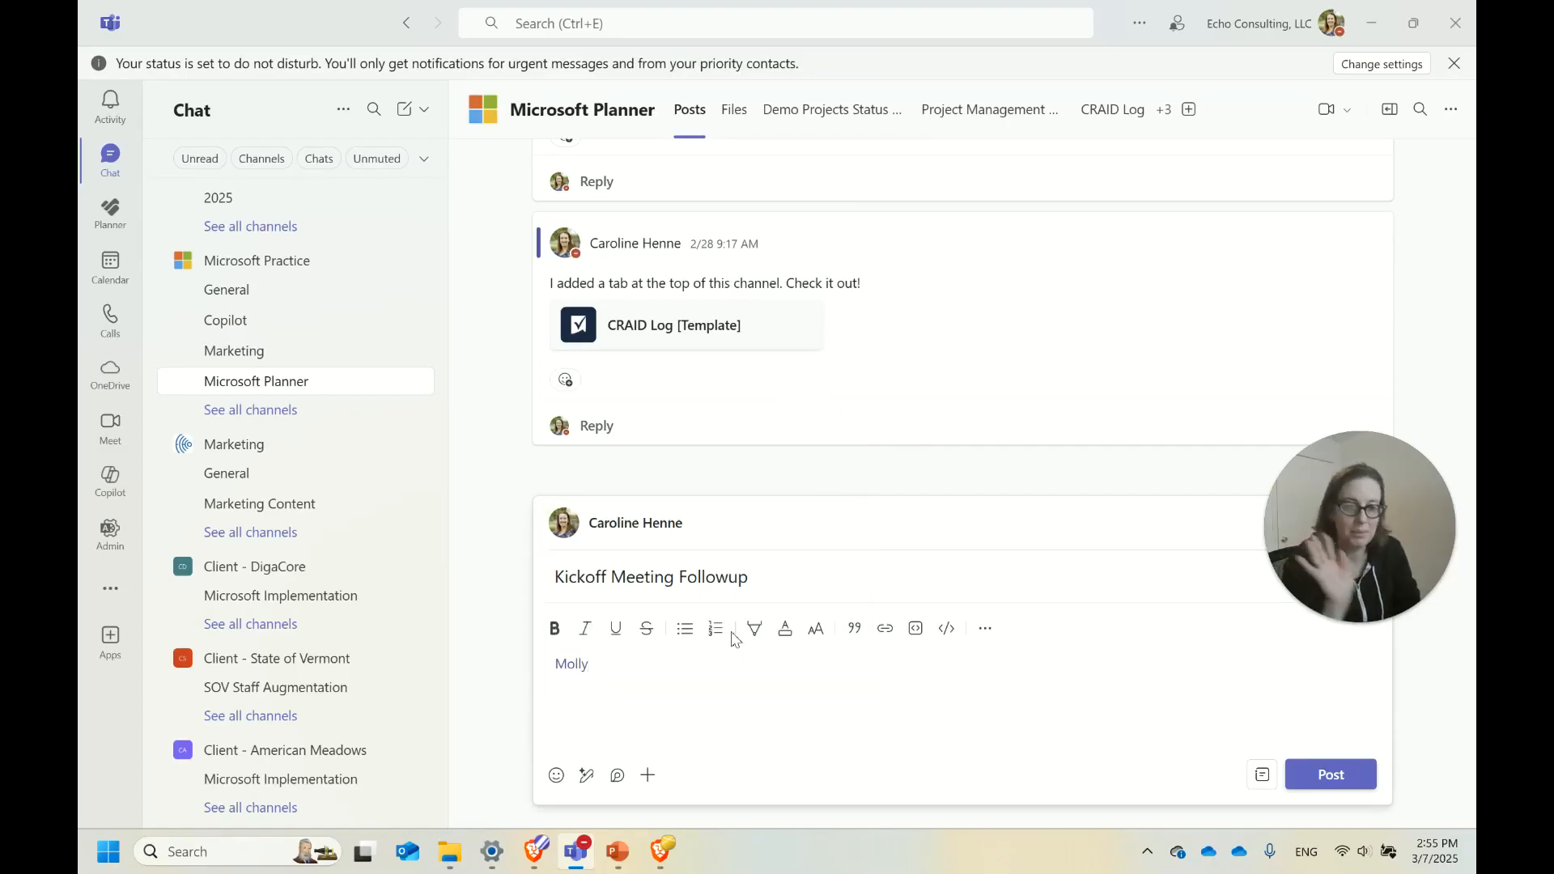
text(p)
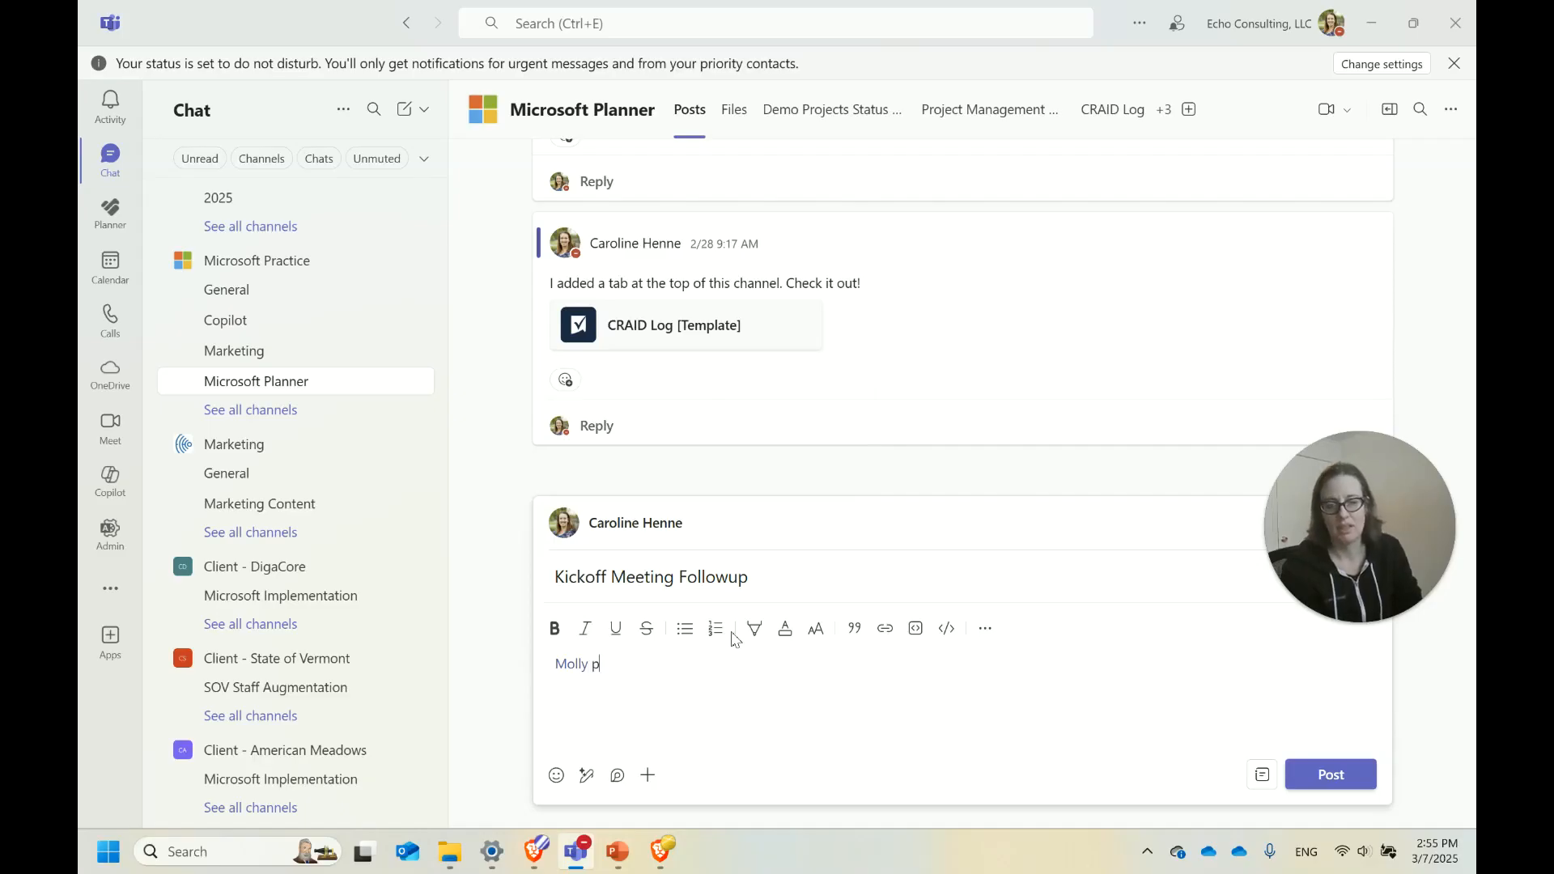
text(lease update the meeting notes:)
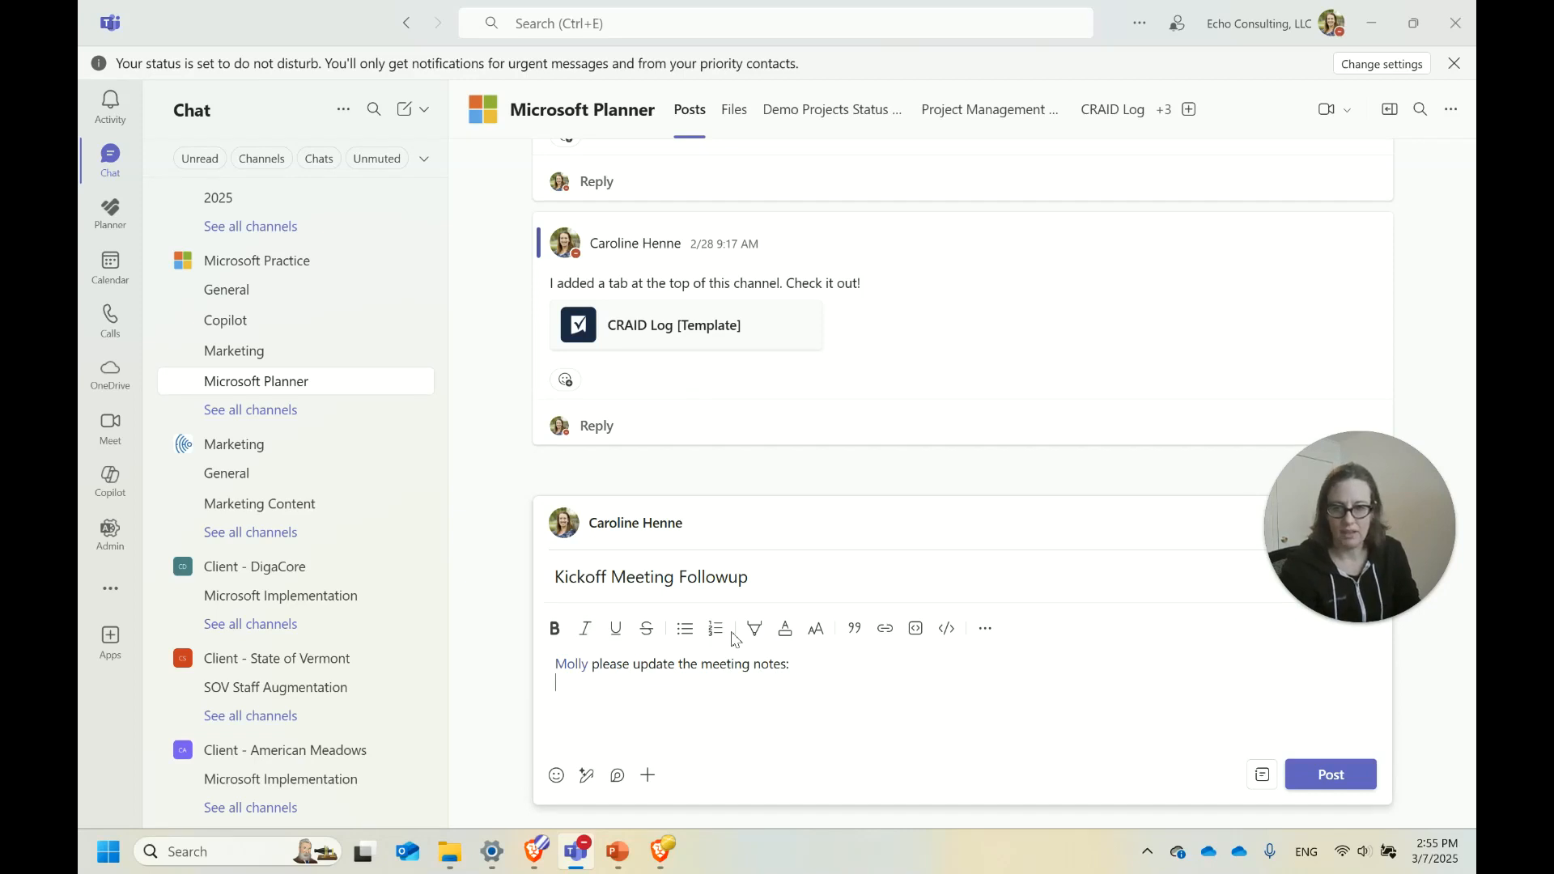
text(Kickoff Meeting - Project Orlando.loop)
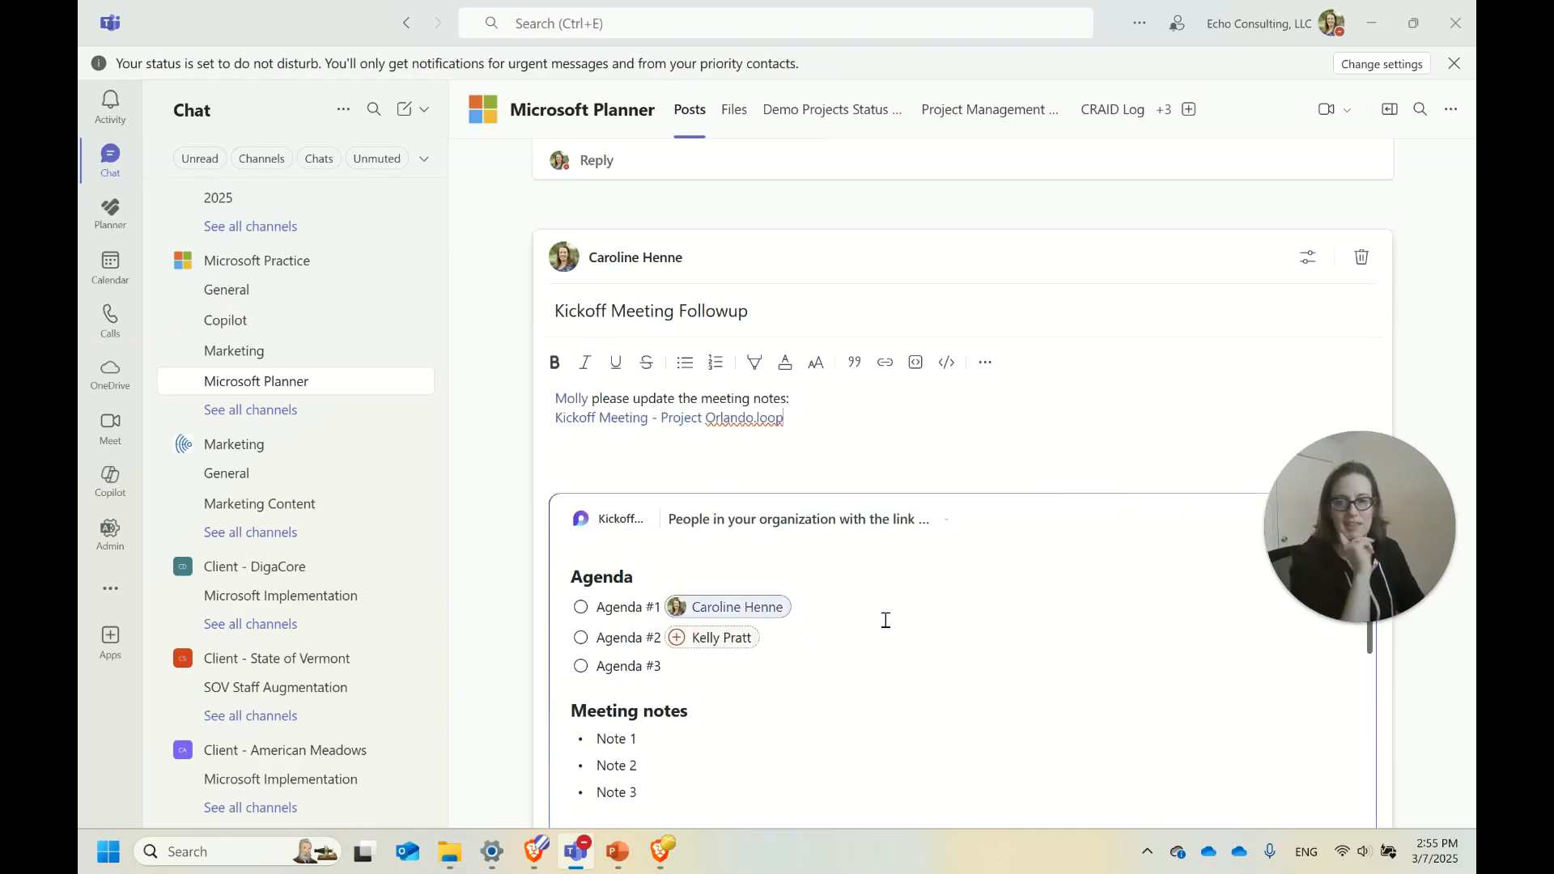
Review the agenda, meeting notes, tasks and follow-up sections of the Loop component embedded in the draft post
scroll(971, 615, down, 4)
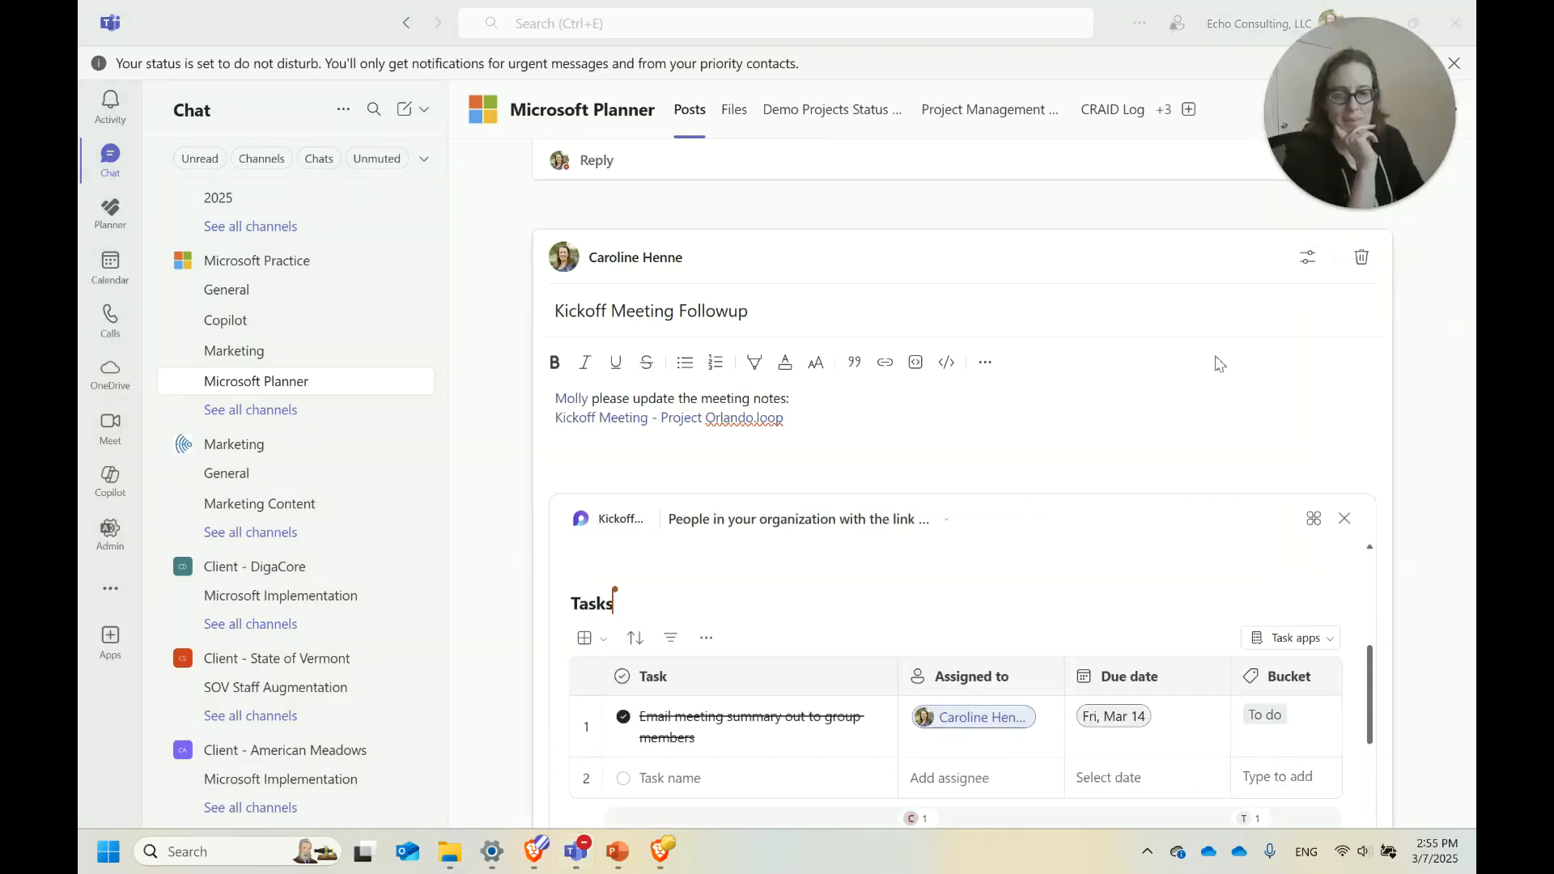
scroll(1213, 365, down, 2)
scroll(994, 641, down, 1)
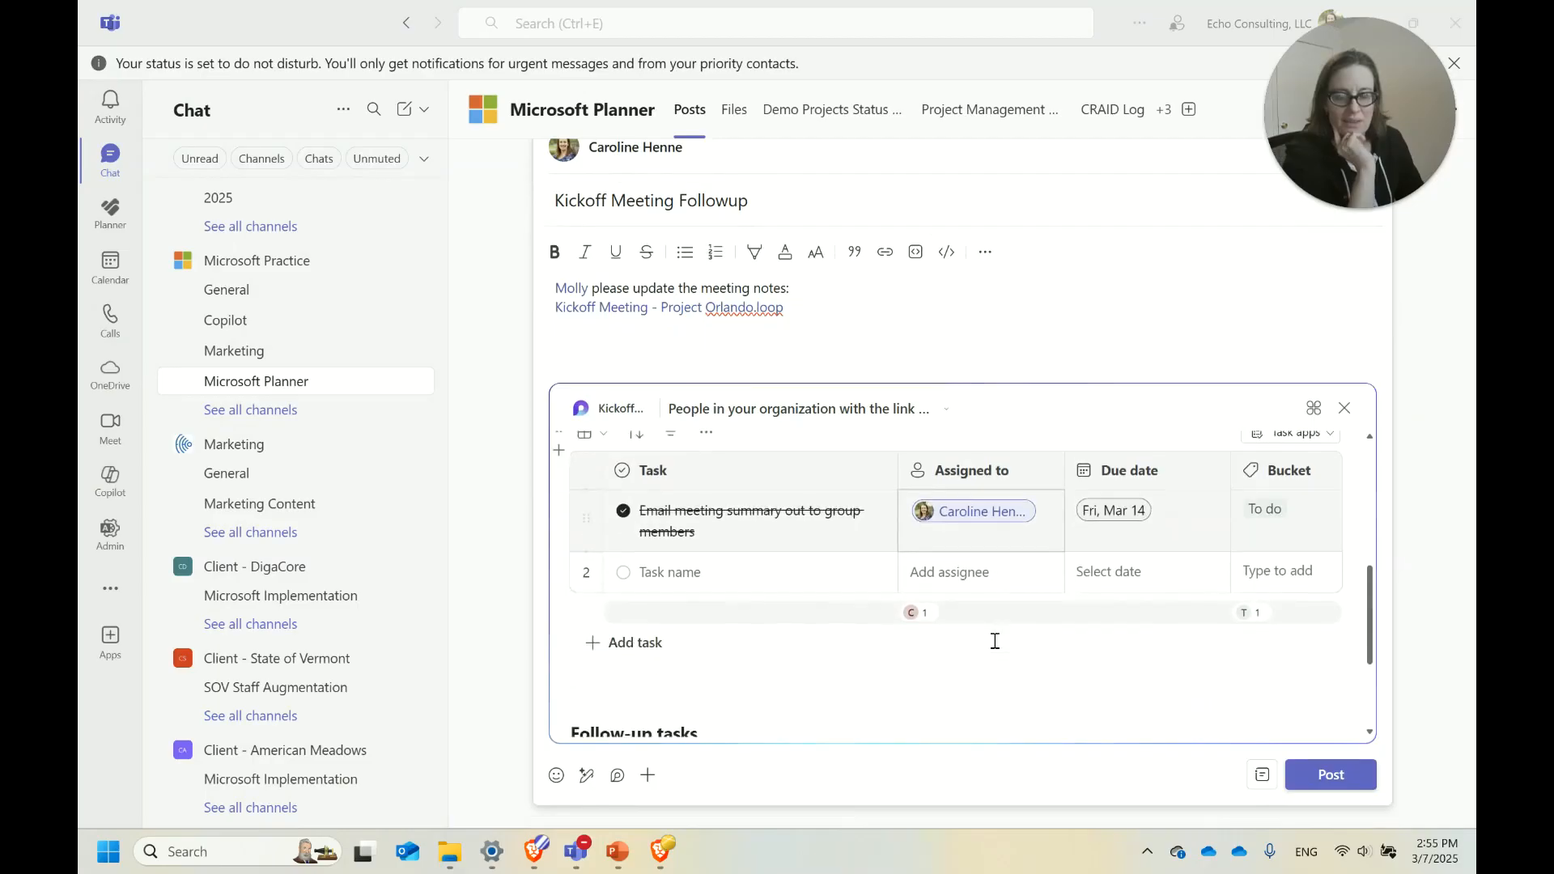
scroll(995, 641, down, 2)
scroll(991, 679, up, 5)
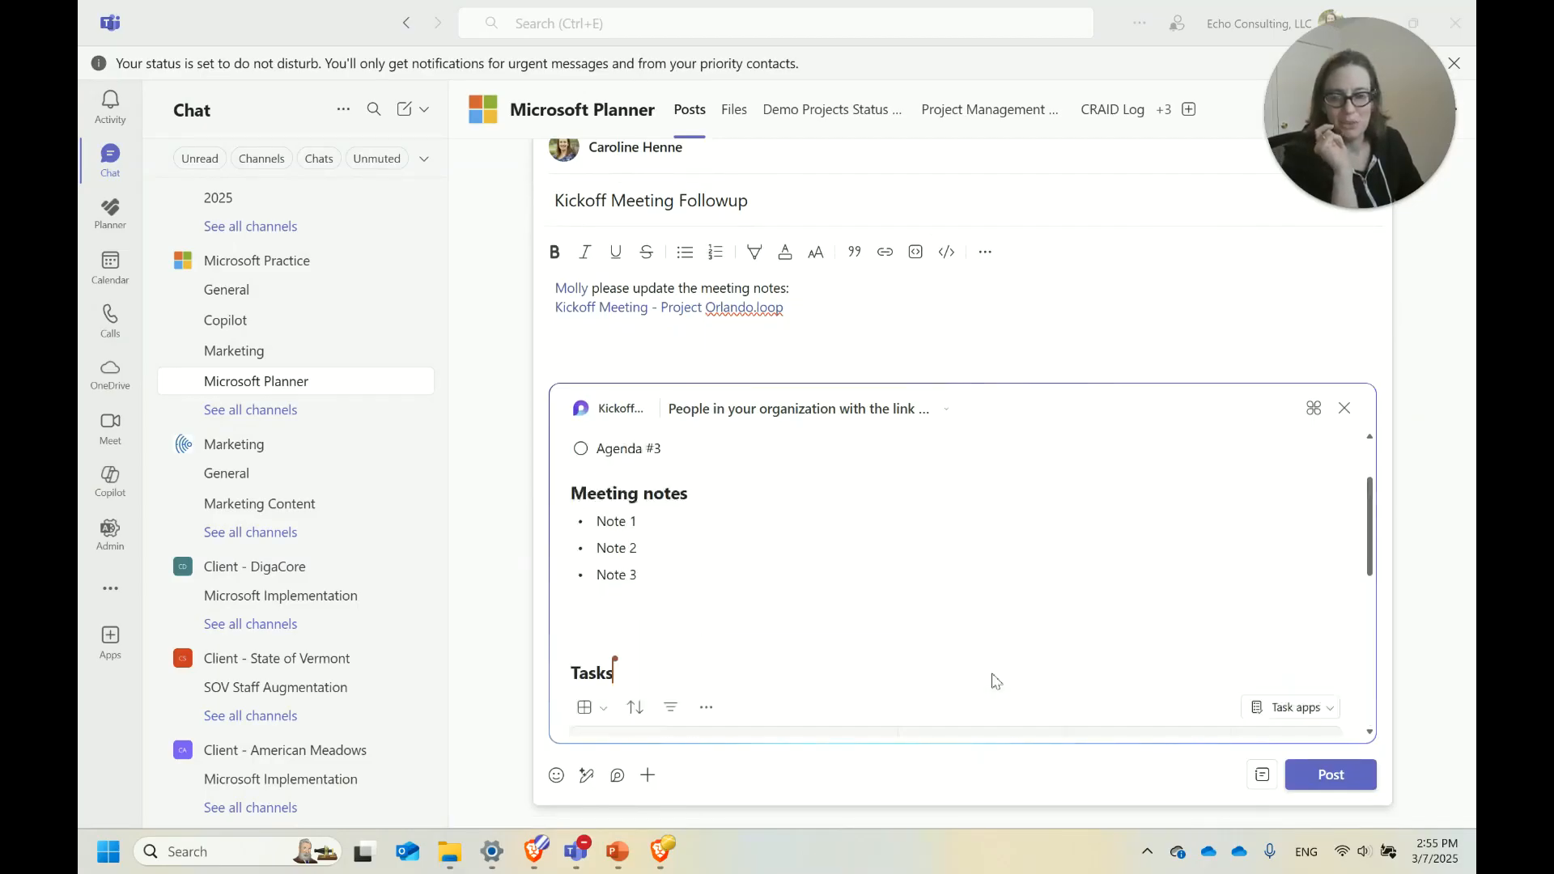
scroll(761, 579, up, 1)
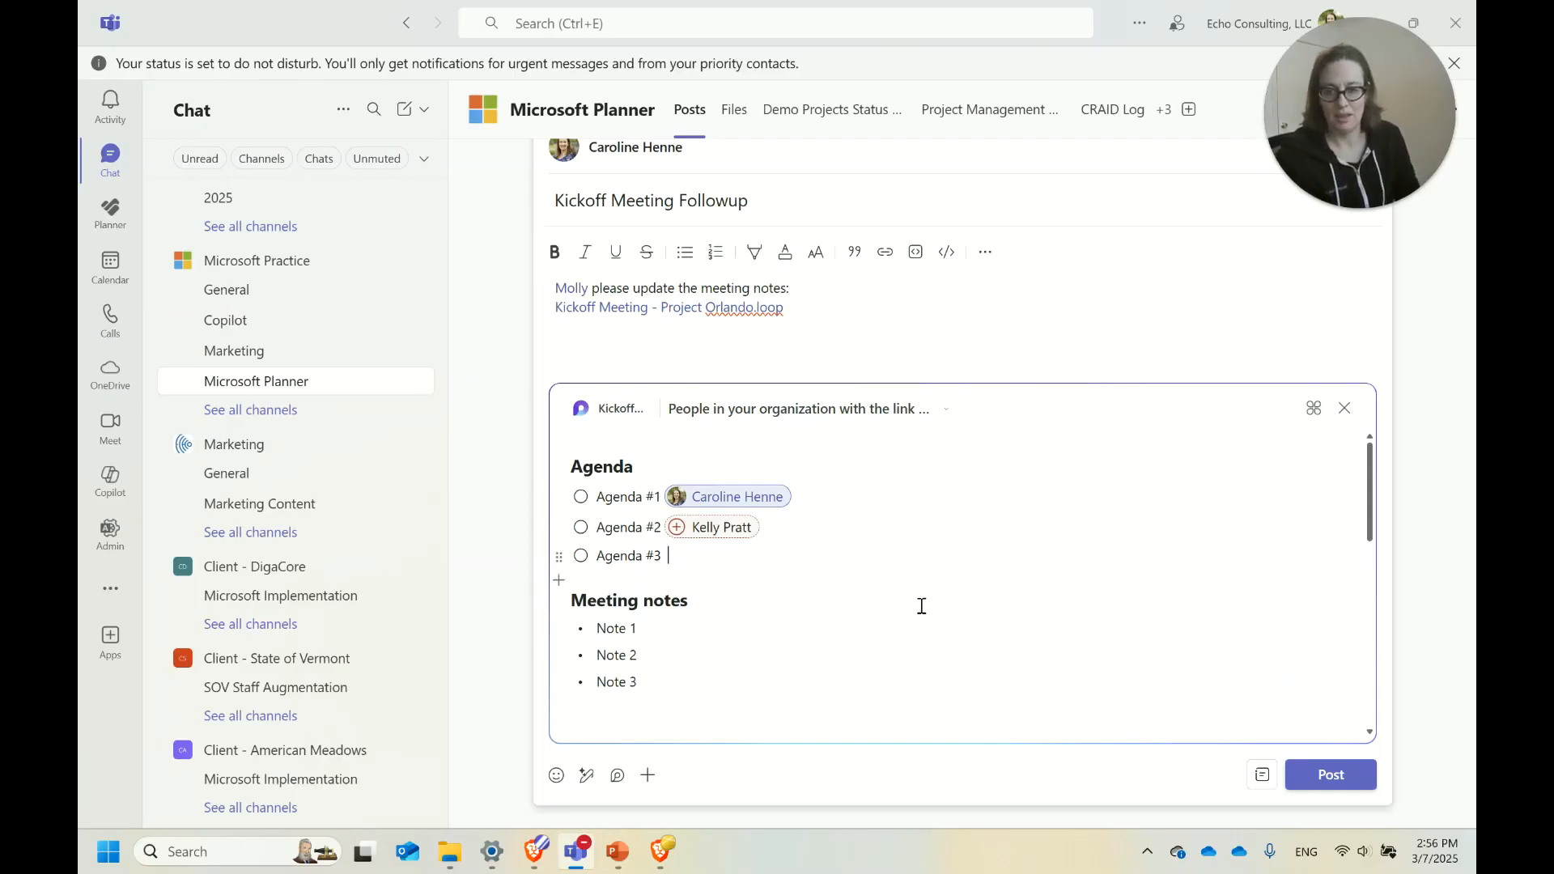
Append "This is not correct - the due dat eis 5/15." to Note 1 in the embedded component and publish the post
key(Down)
key(Down)
text(This is not corre)
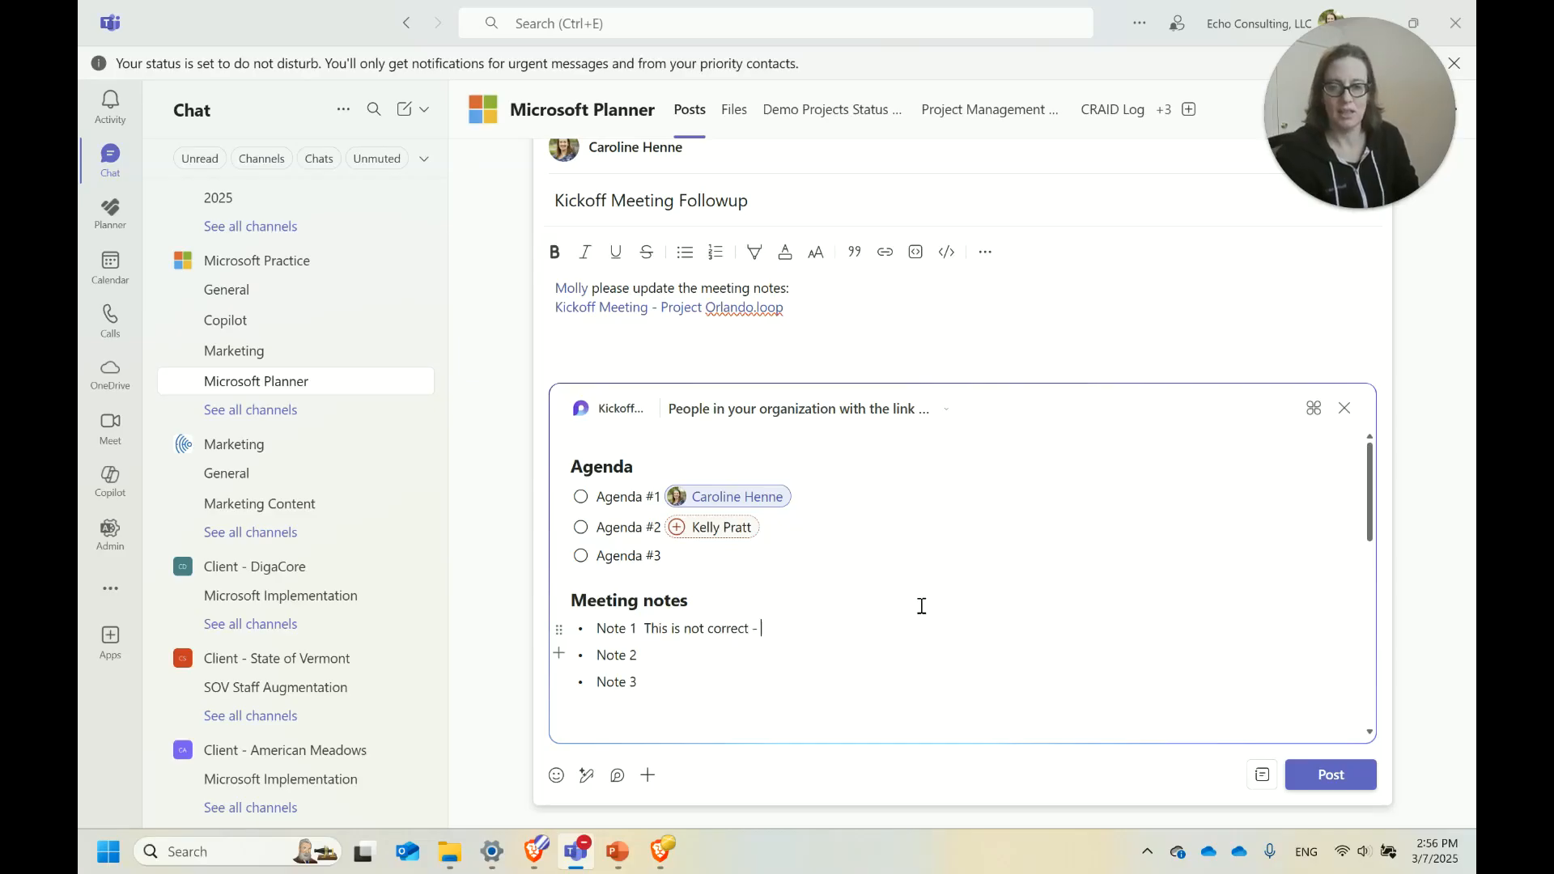
text(ct -)
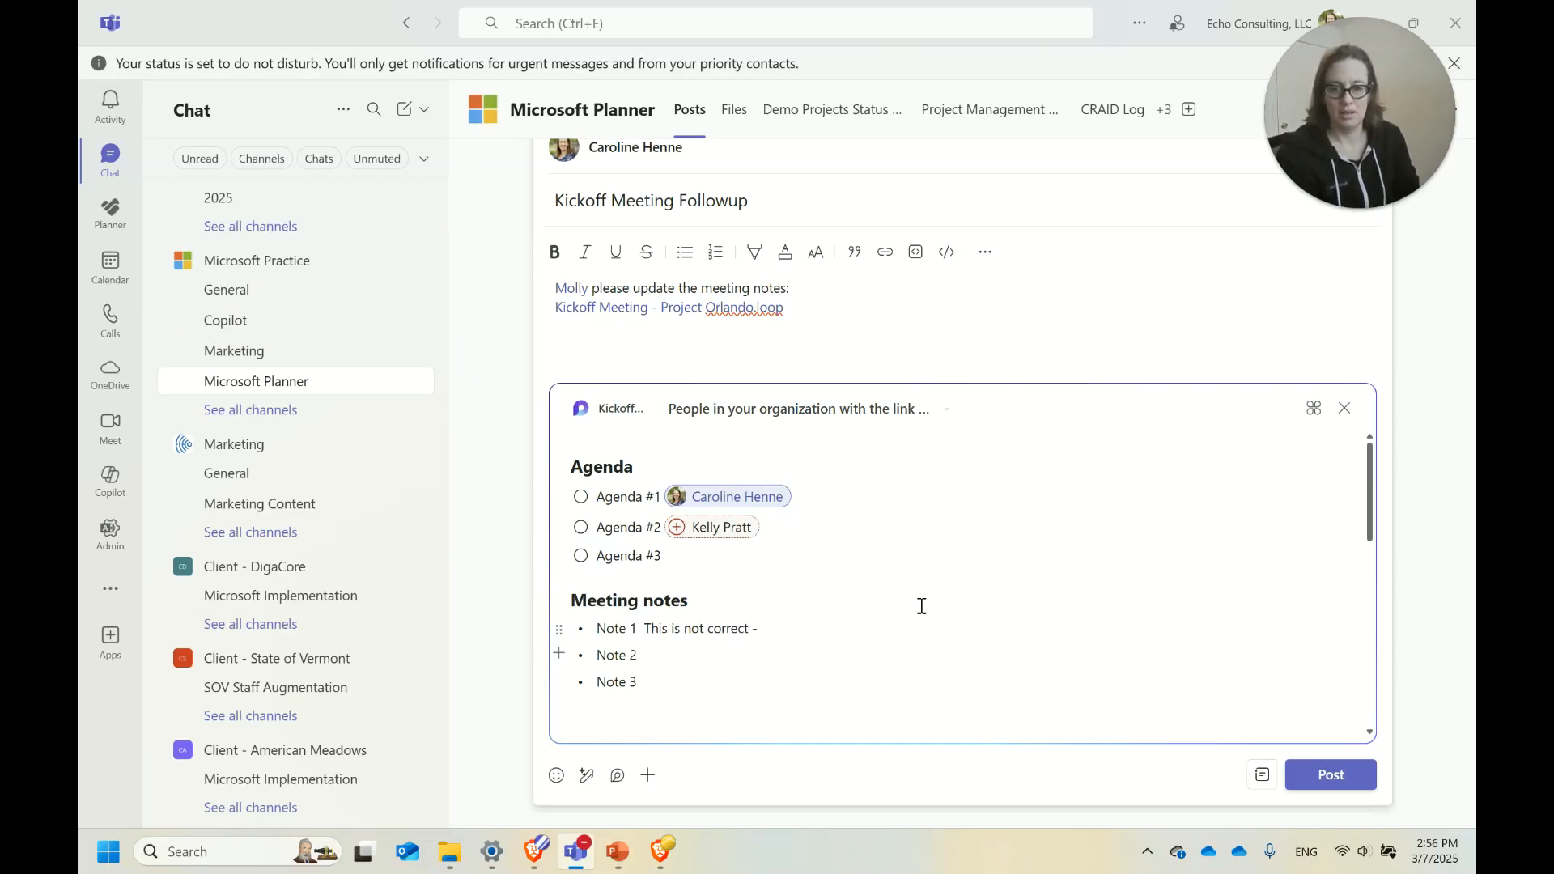
text( the data)
key(BackSpace)
key(BackSpace)
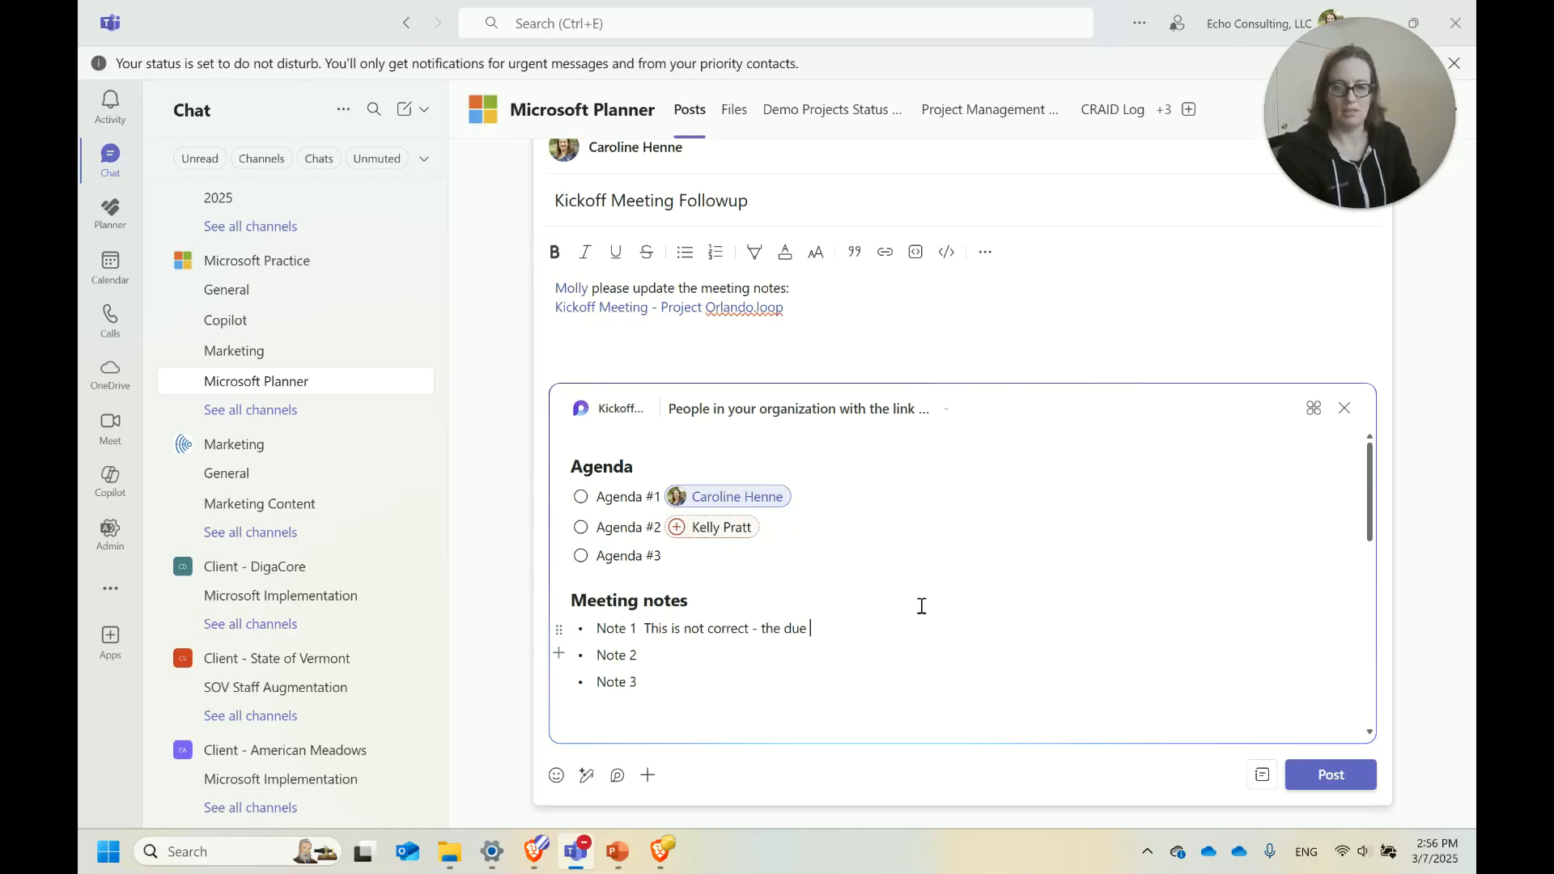
text(dat e)
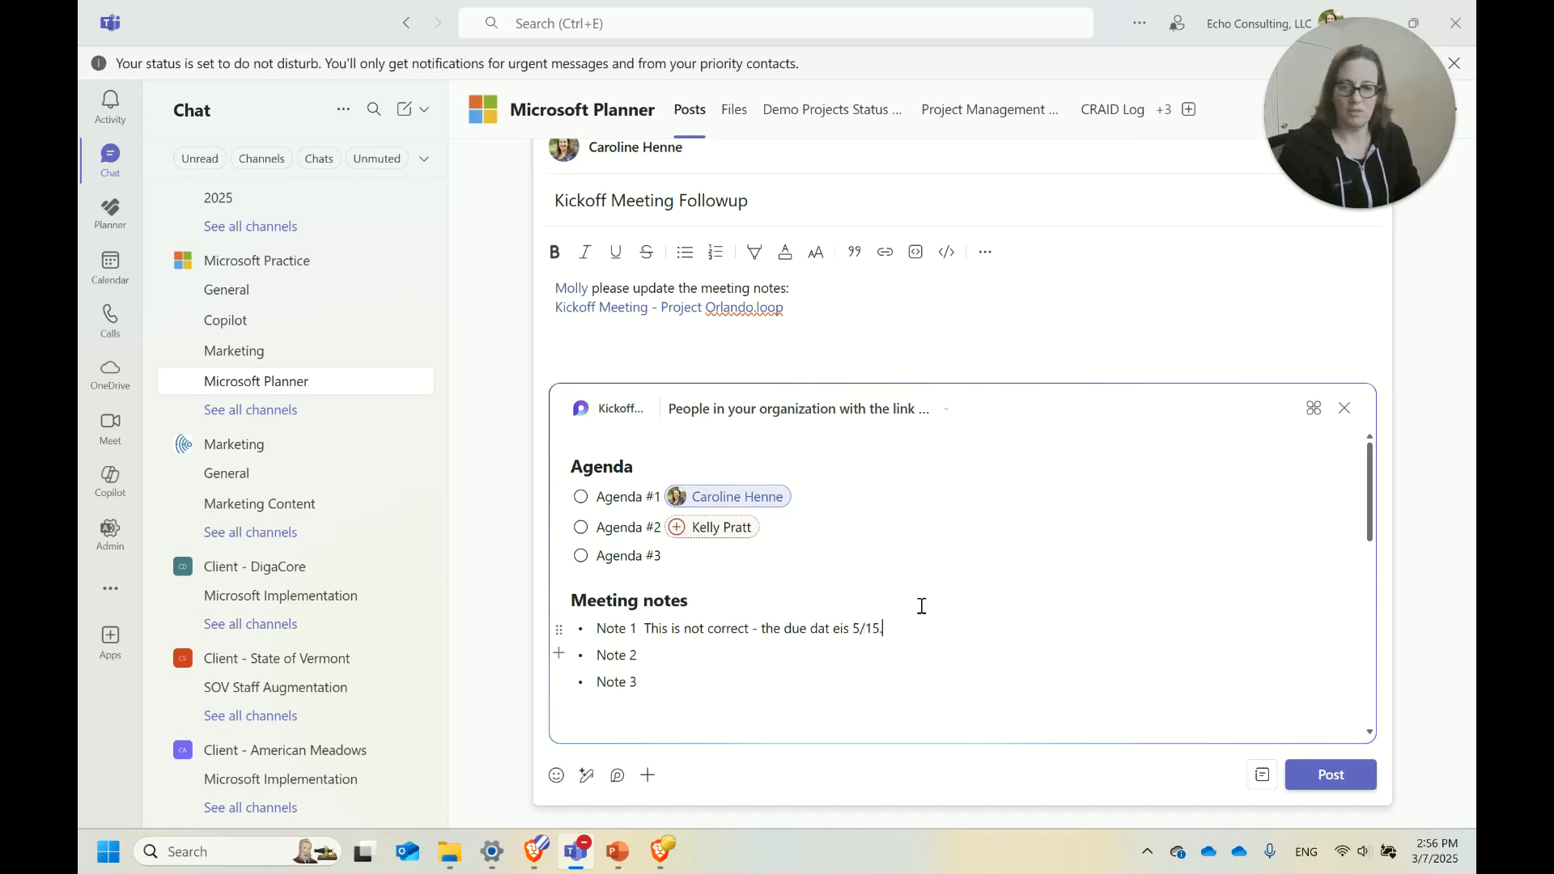
text(is 5/15.)
key(ctrl+Return)
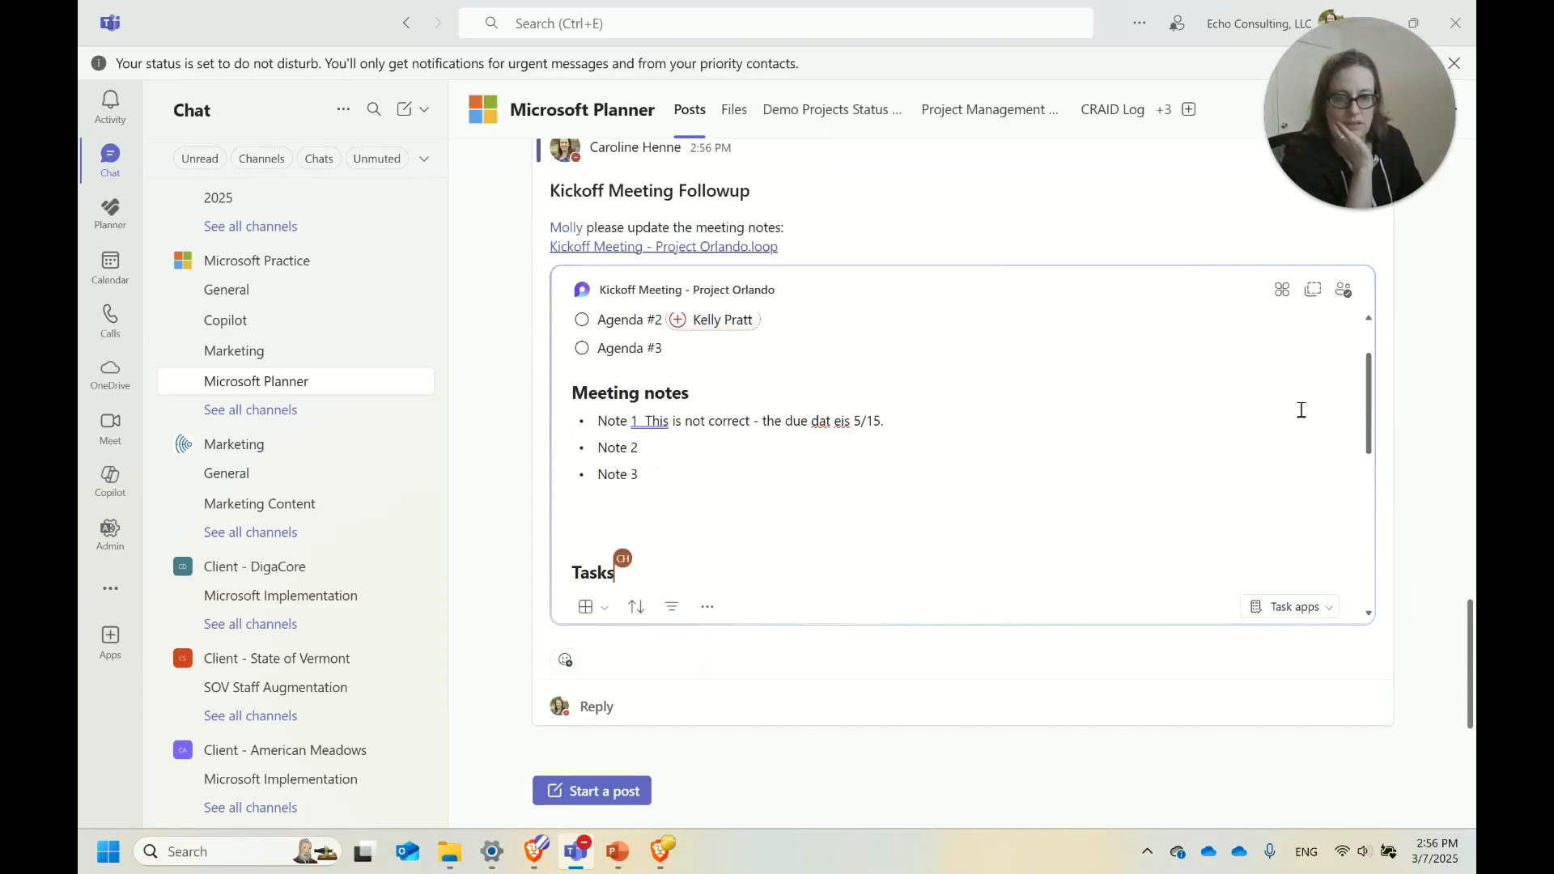
Examine the agenda and the meeting notes in the published post's Loop component
scroll(1038, 409, up, 2)
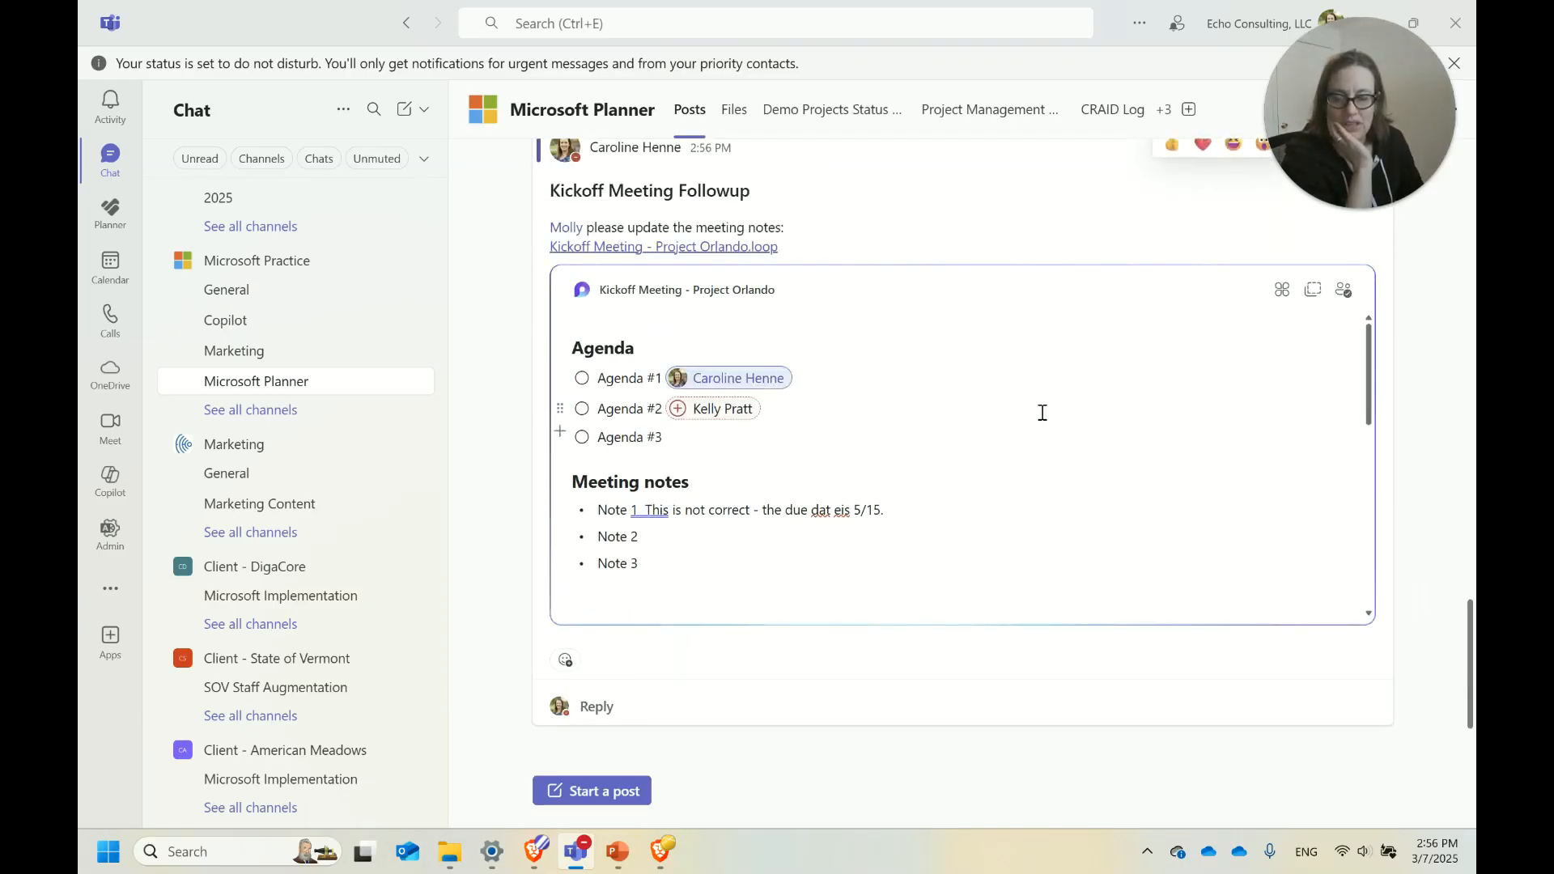
click(854, 551)
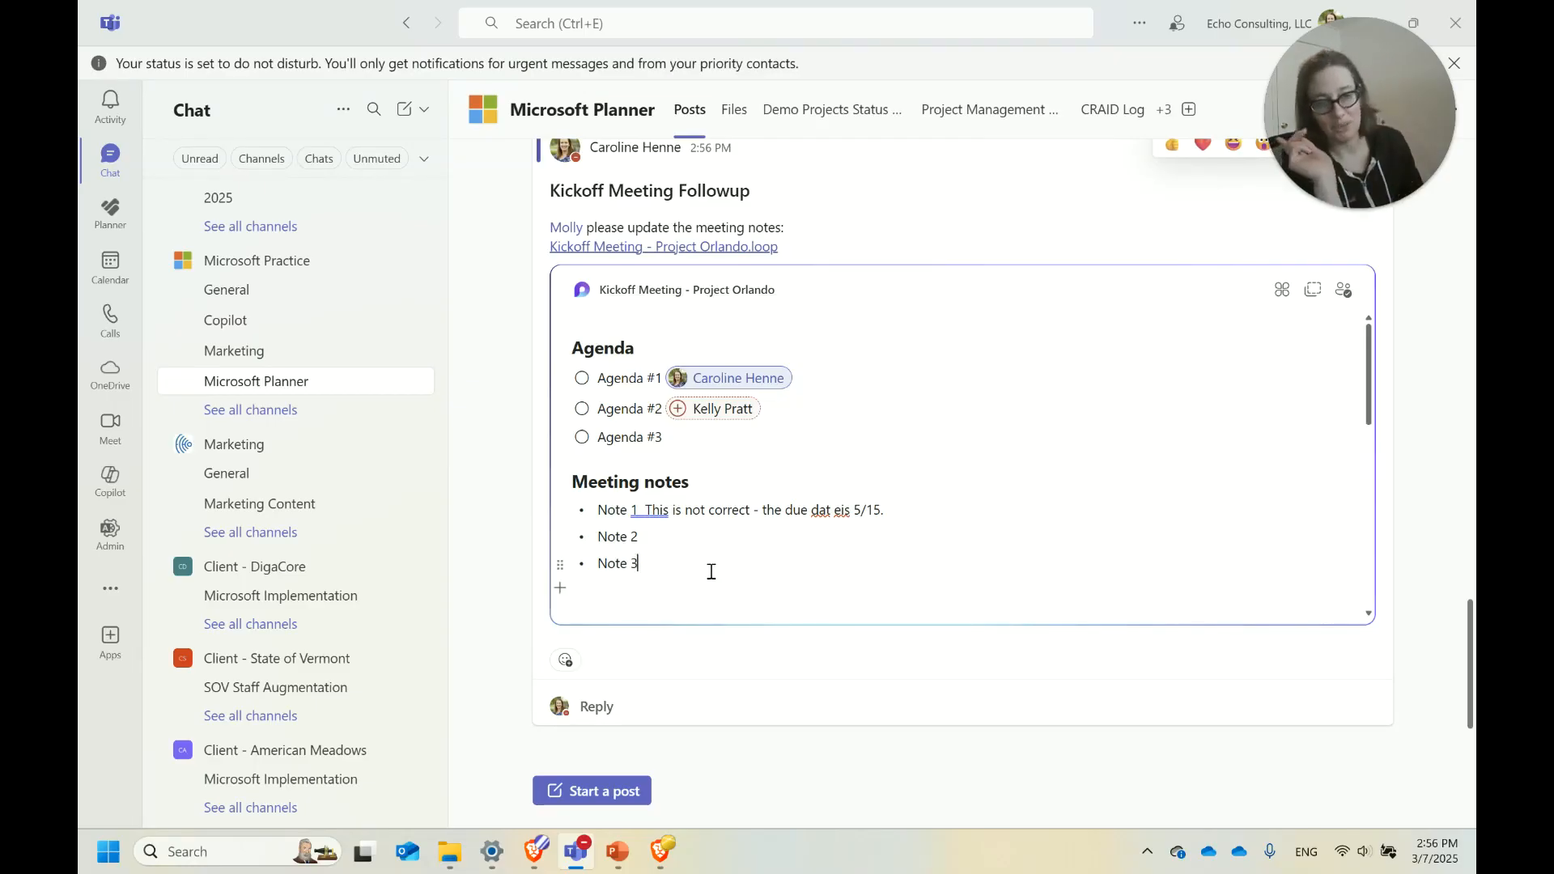
click(713, 510)
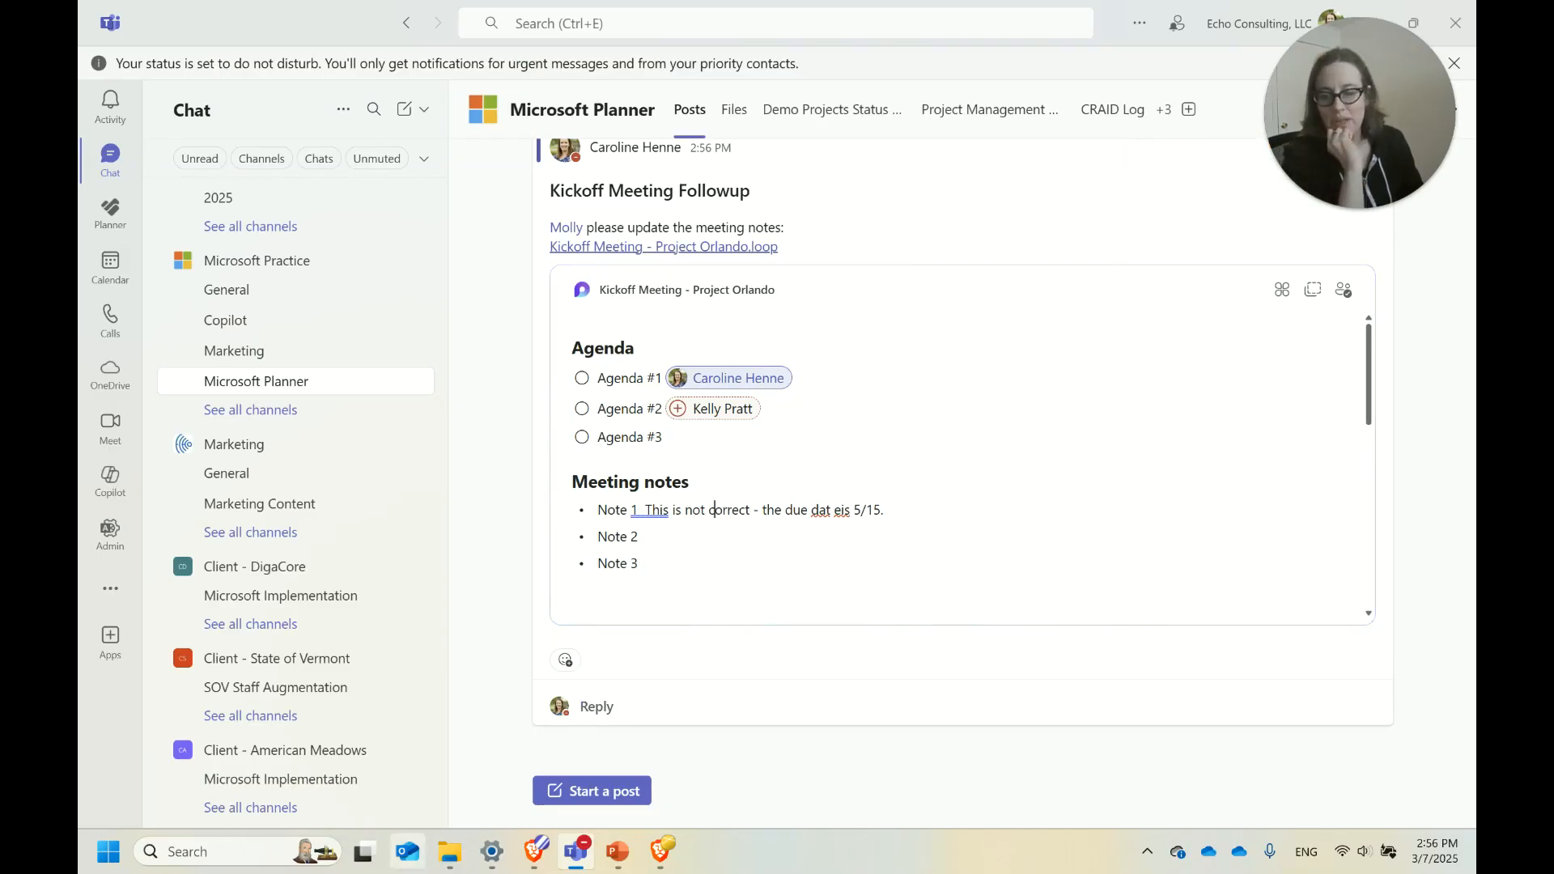
Switch to Outlook, start a new email and address it to the contact's Gmail account
click(407, 851)
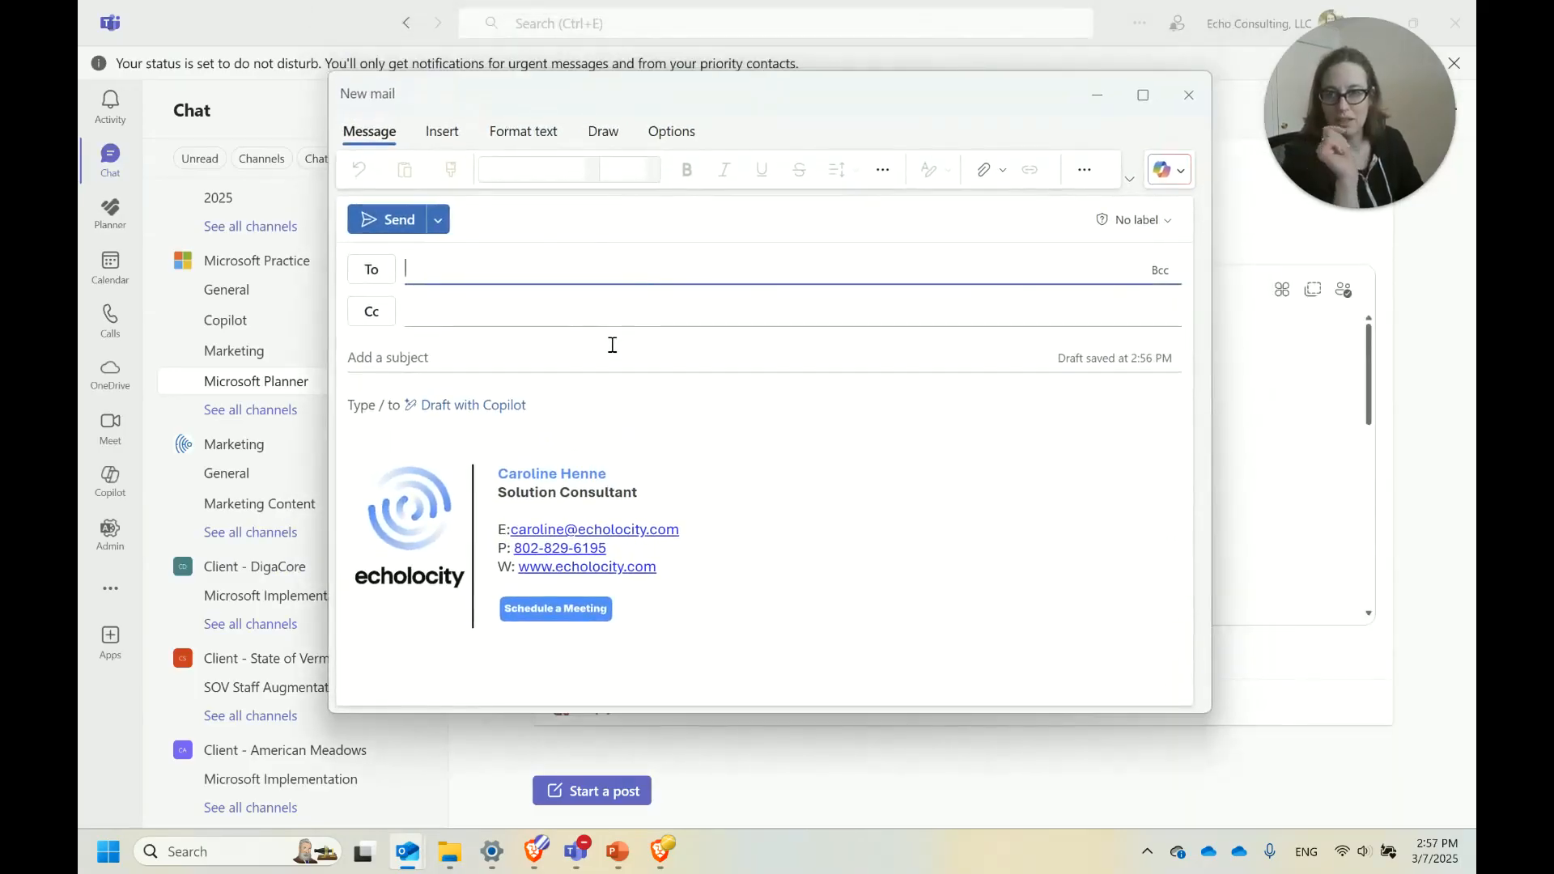
text(Caroline)
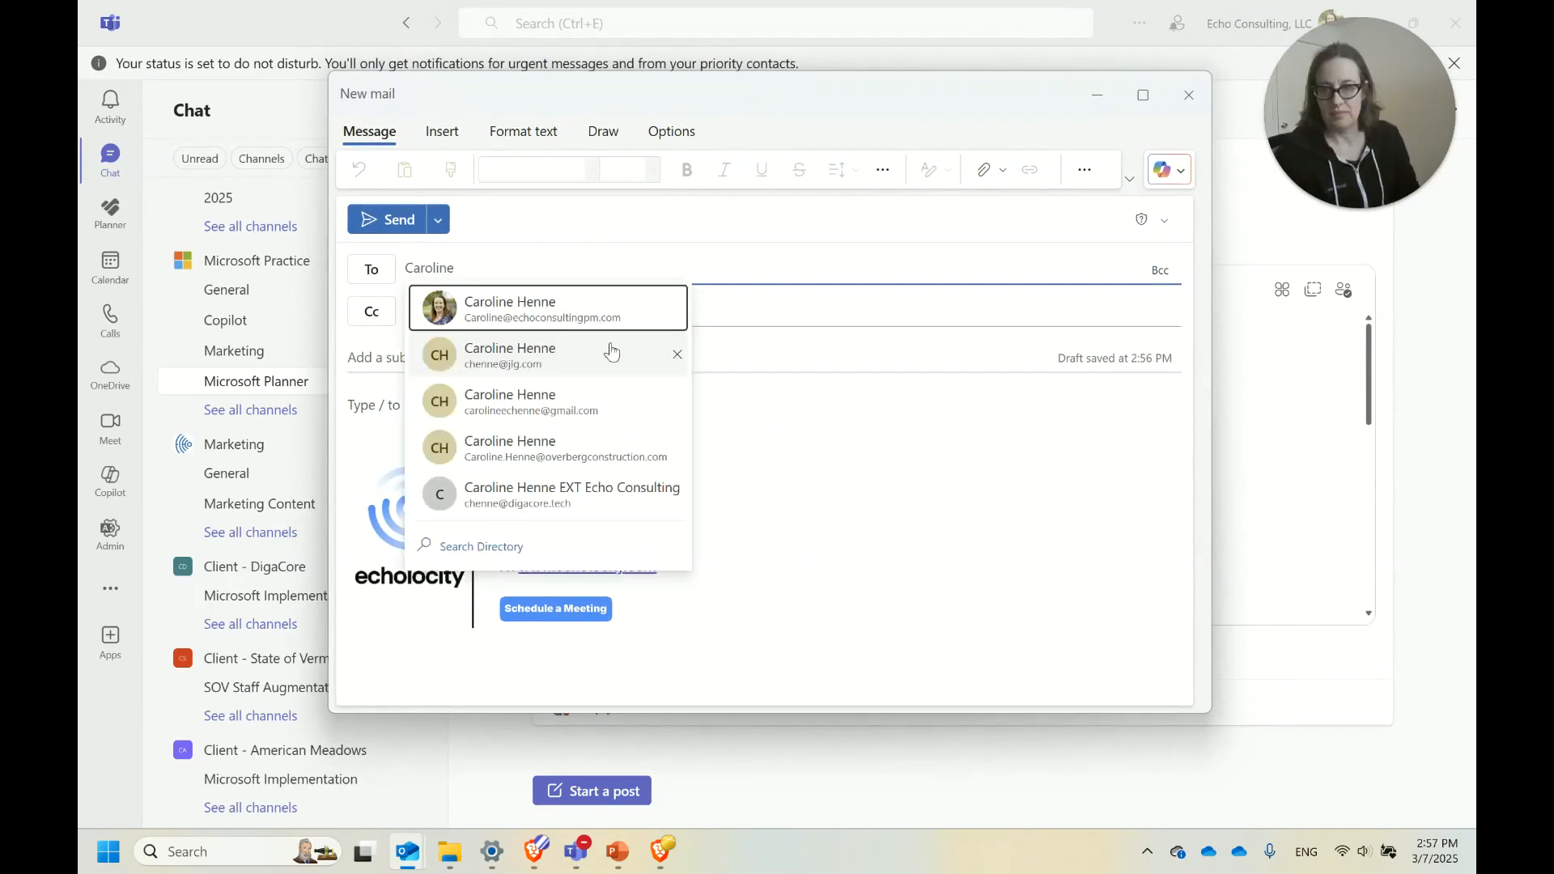
key(Down)
key(Down)
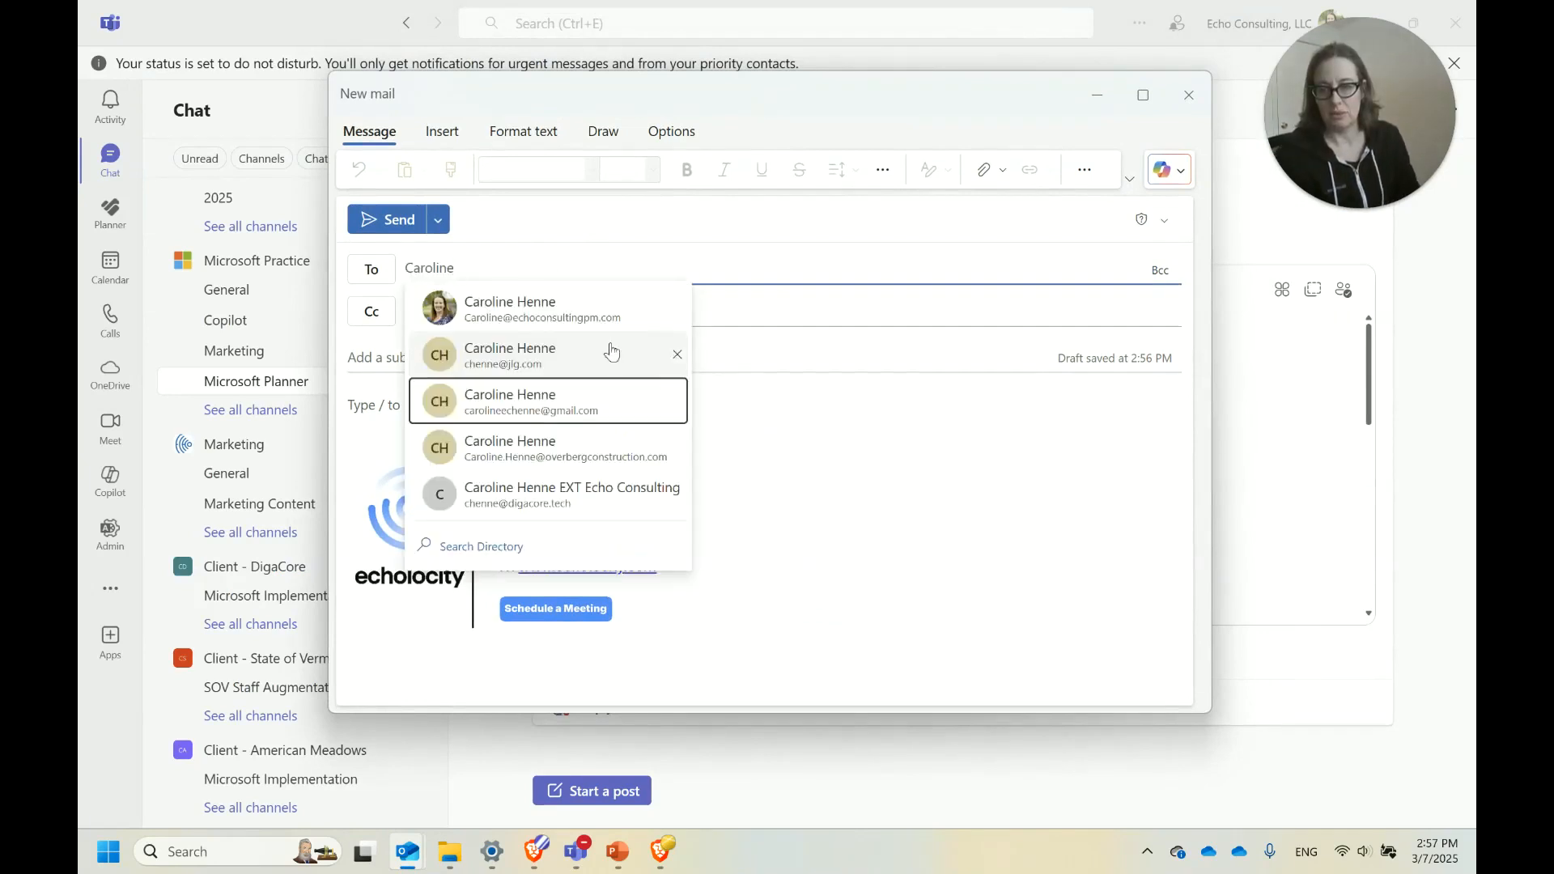
key(Return)
Set the email's subject to "Kickoff Meeting Followup"
key(Tab)
key(Tab)
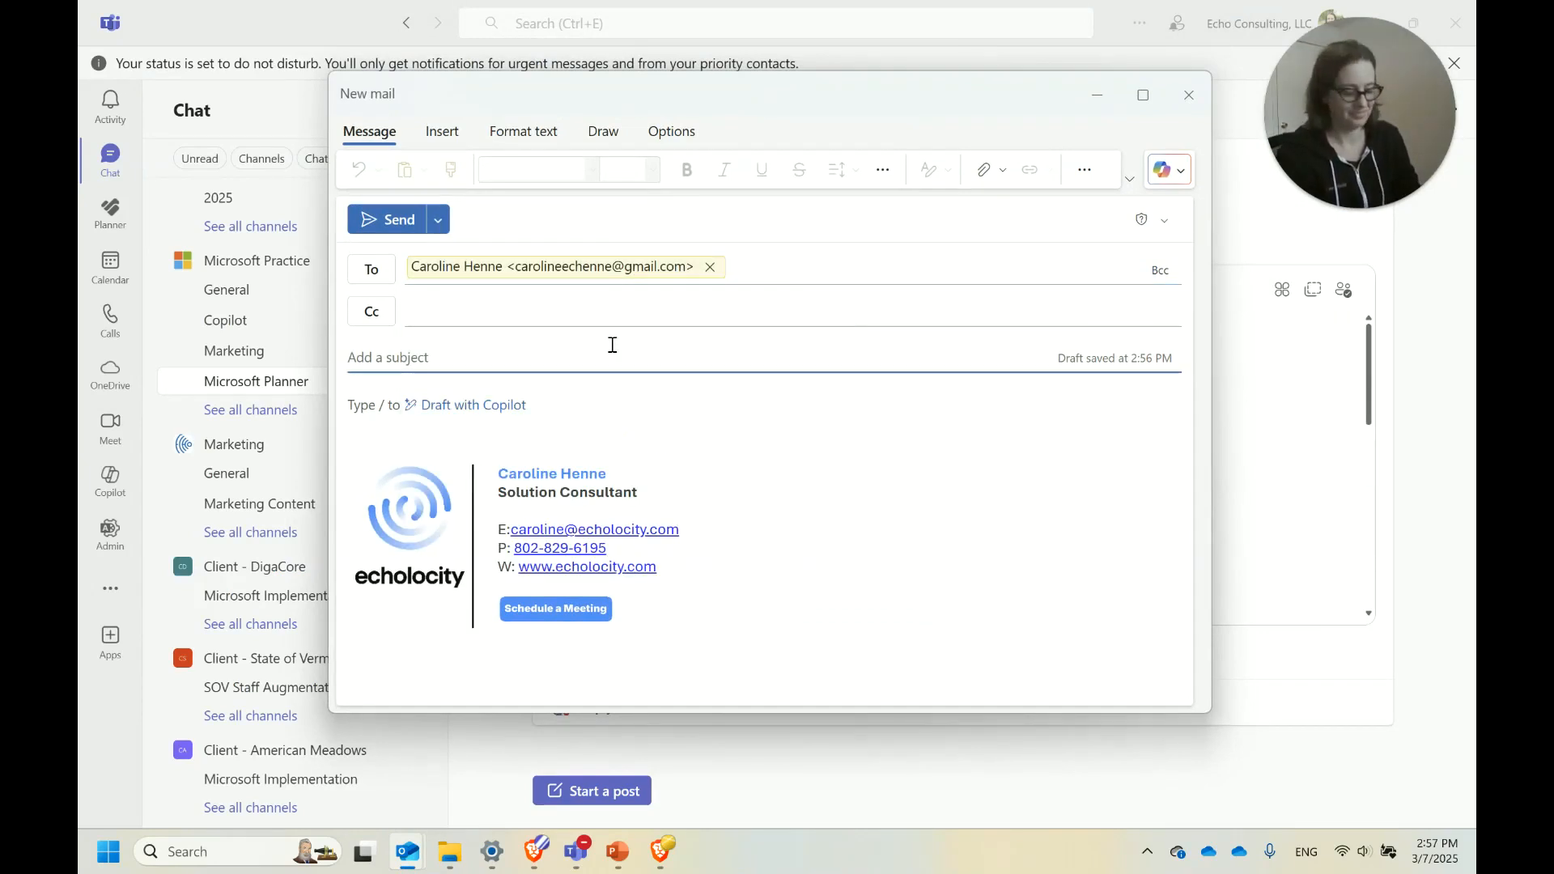
text(Kickoff)
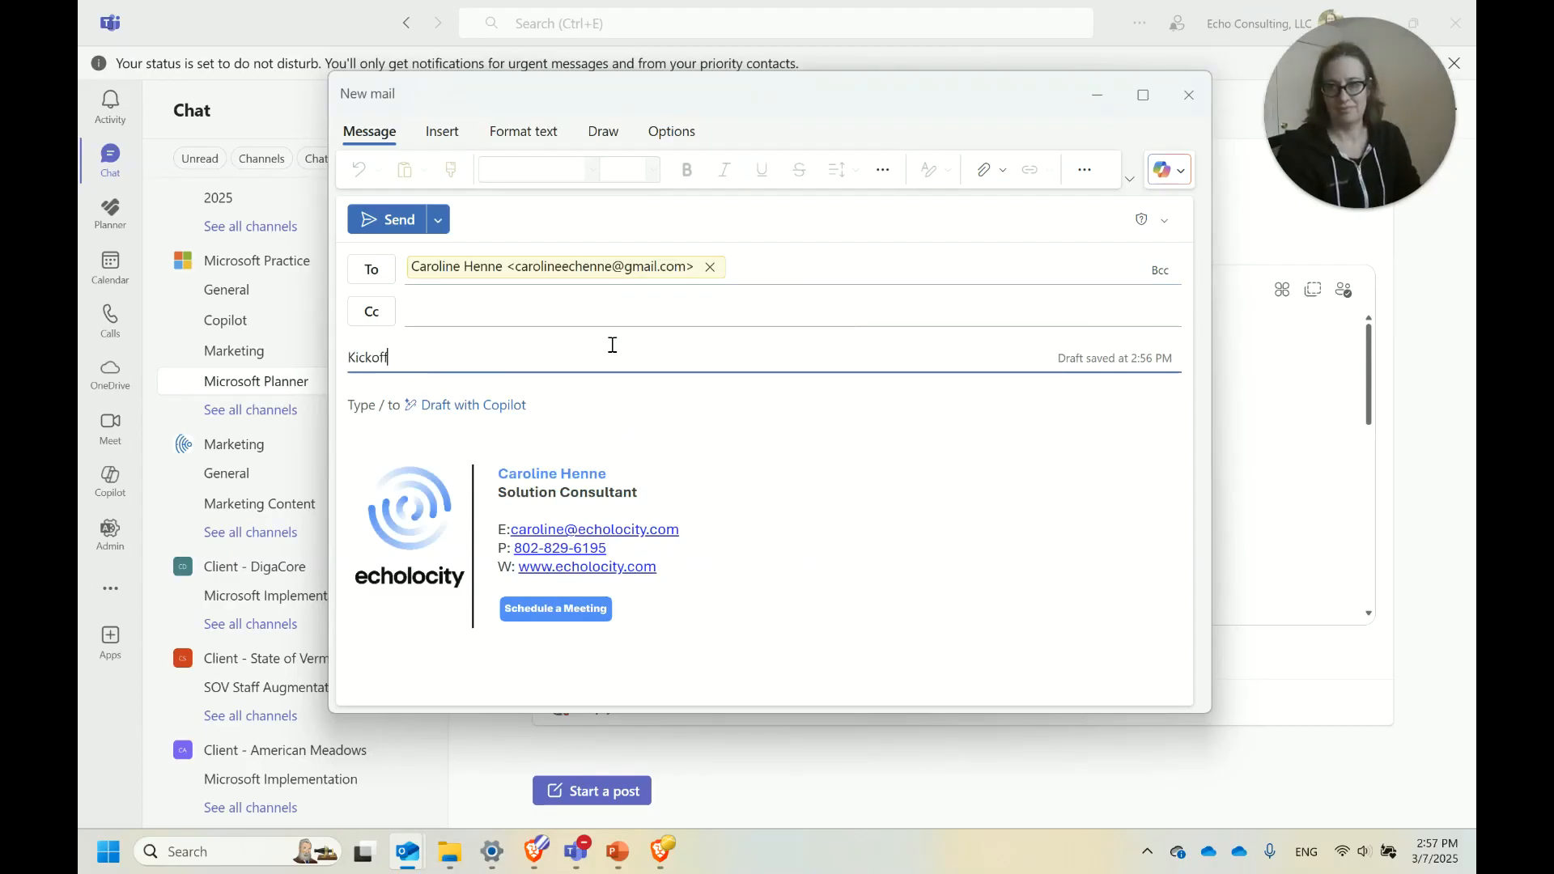
text( Meeting Follo)
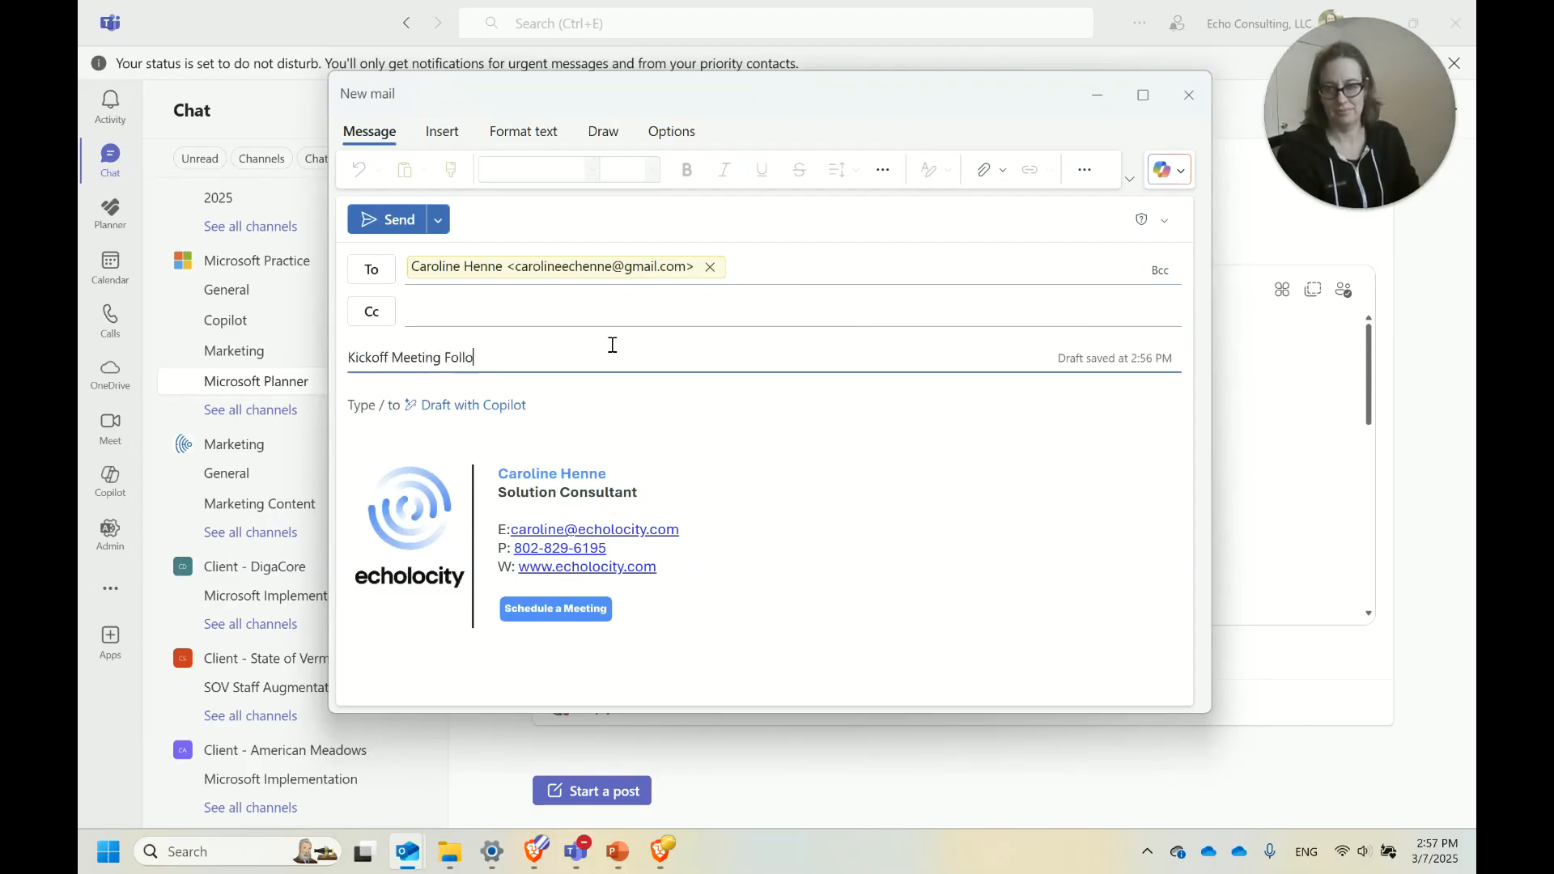
text(wup)
key(Tab)
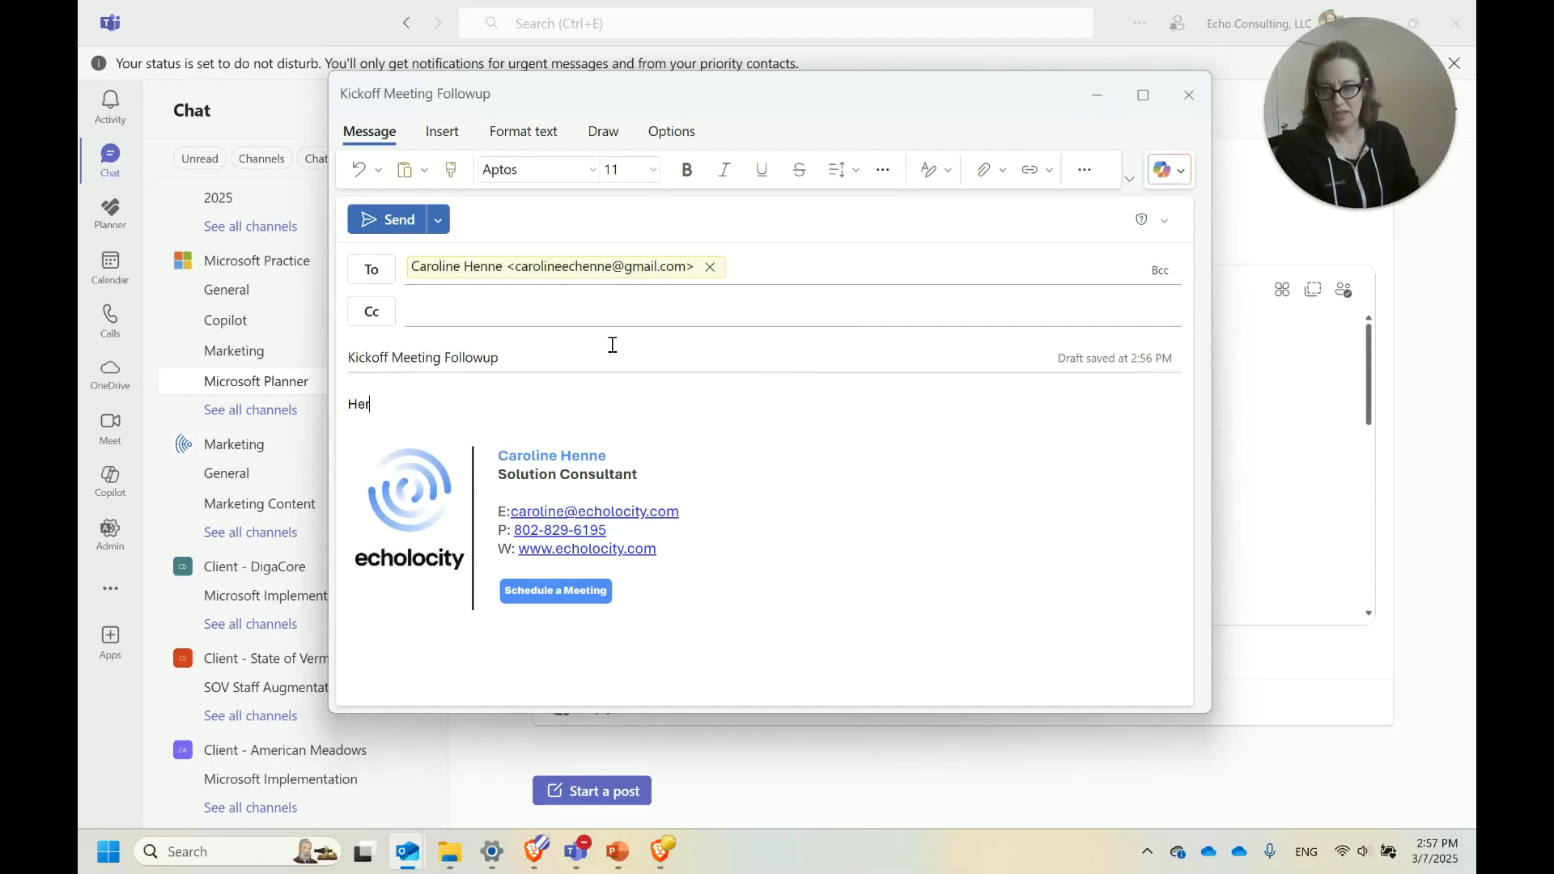
Write "Here are the meeting notes - please update with your new info." in the email body
text(Here are the meet)
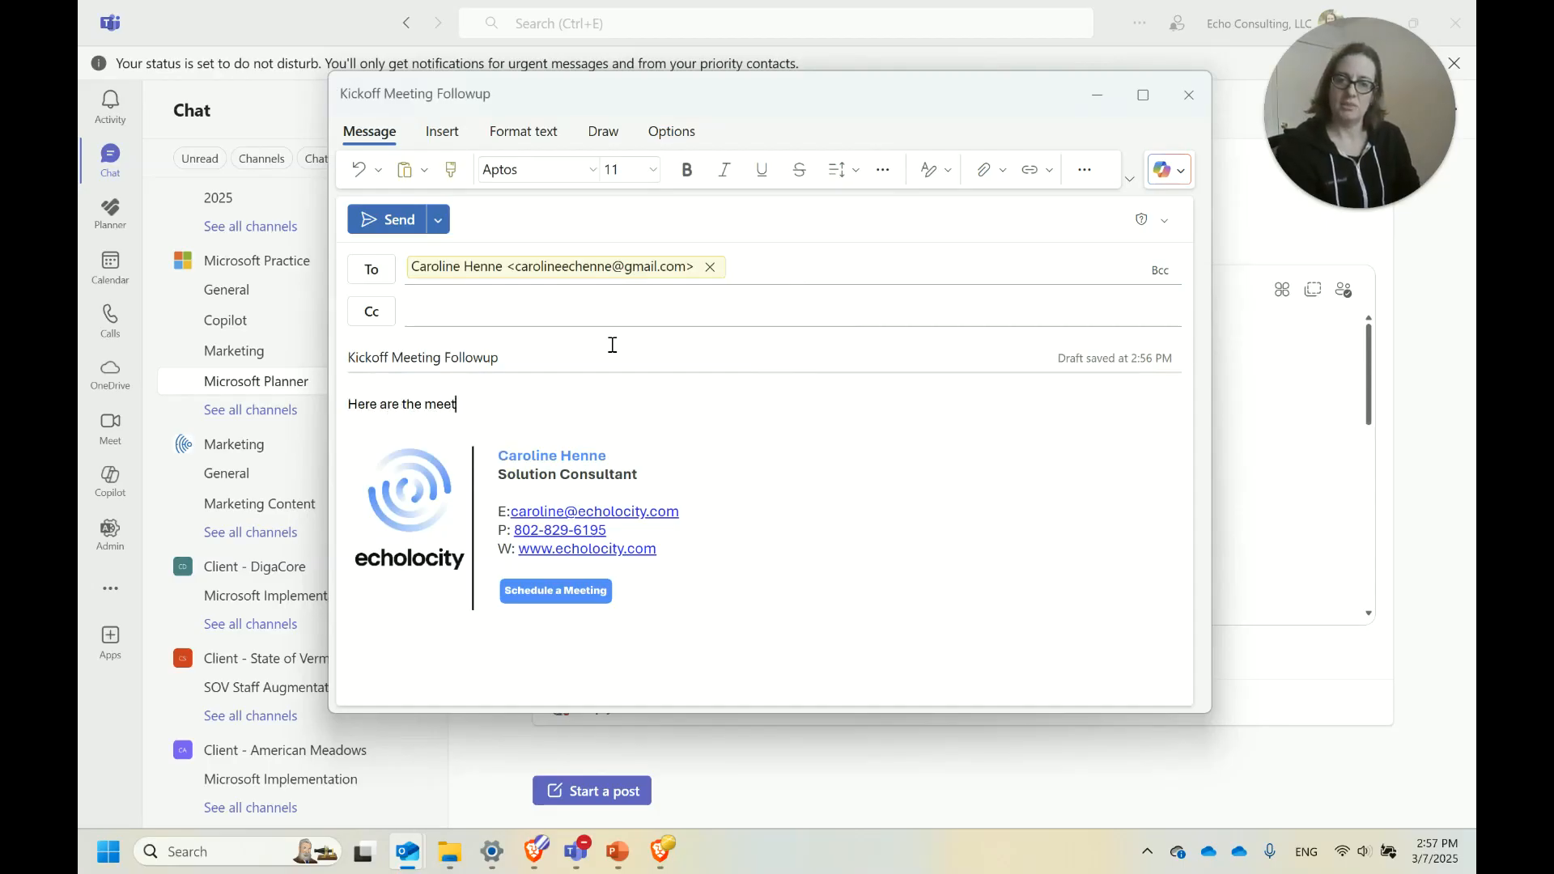
text(ing notes)
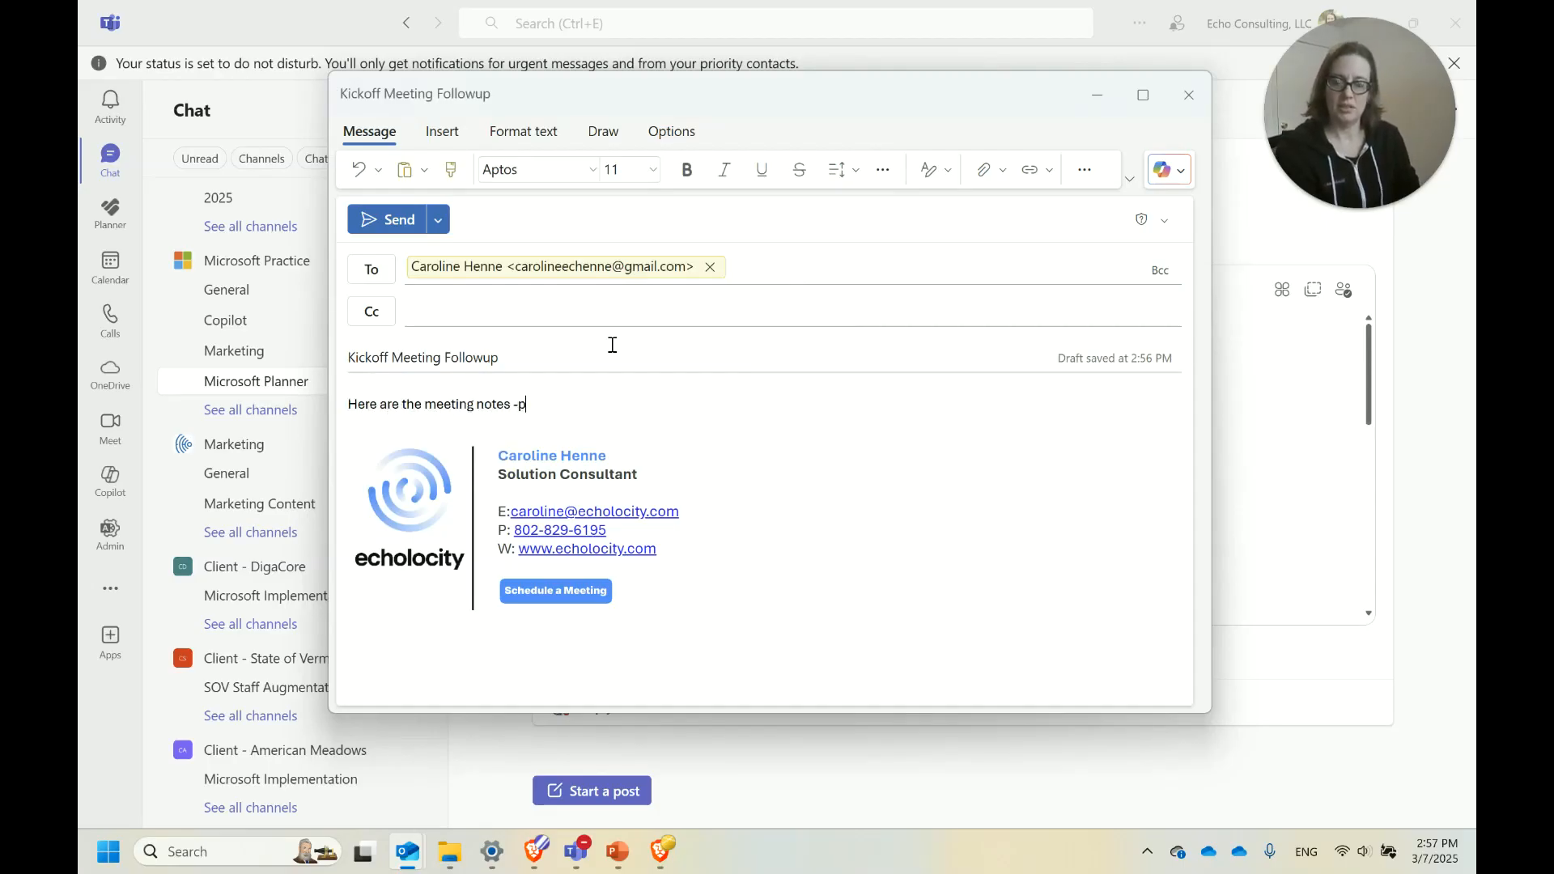
text( - please upda)
key(BackSpace)
key(BackSpace)
key(BackSpace)
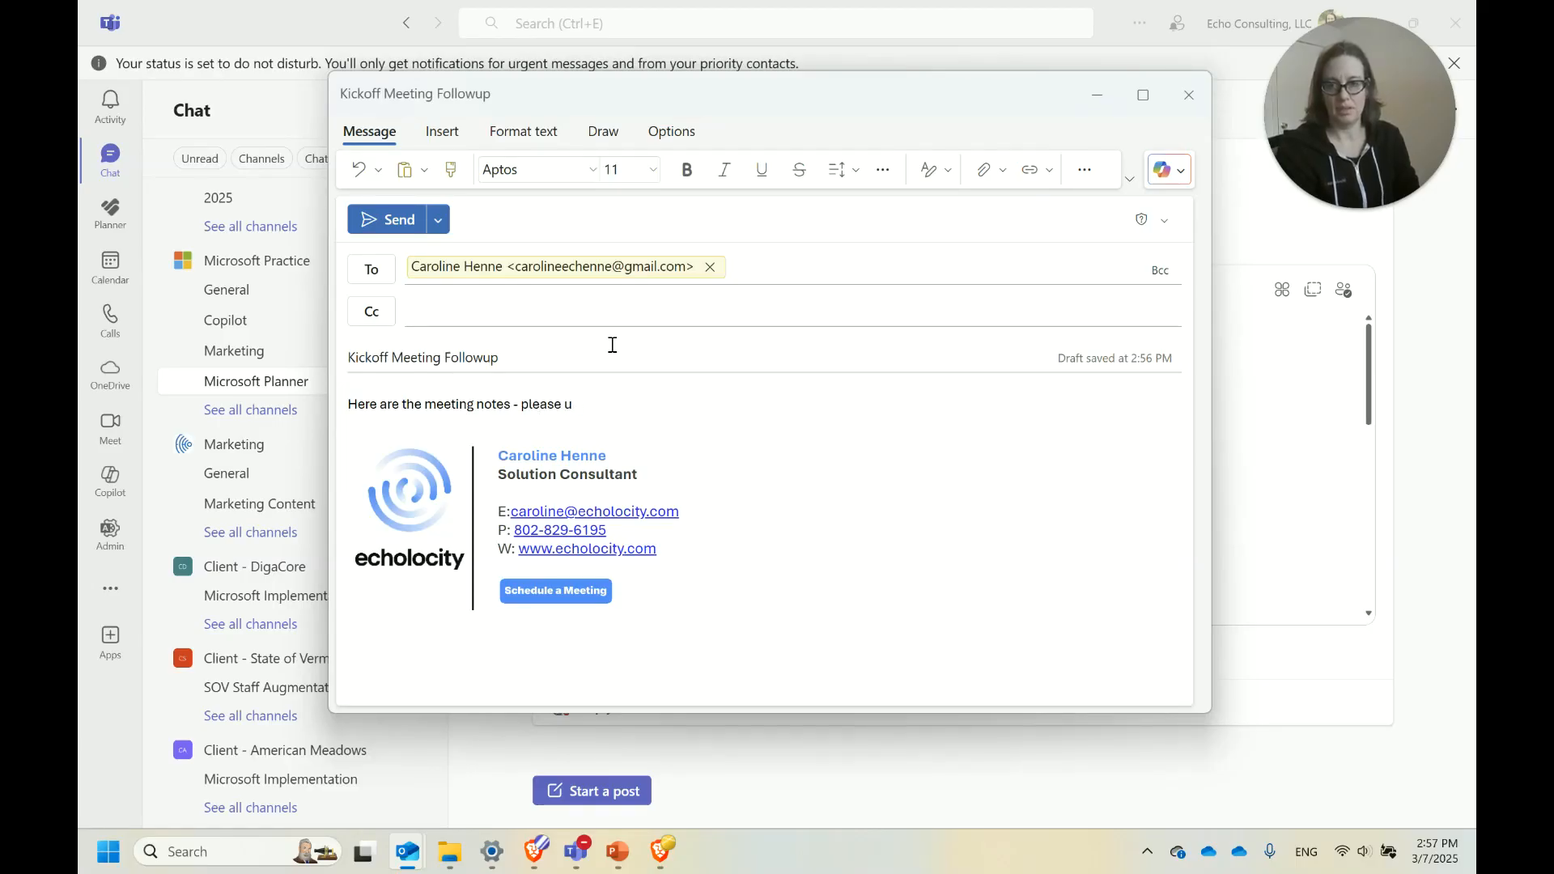
text(pdate with)
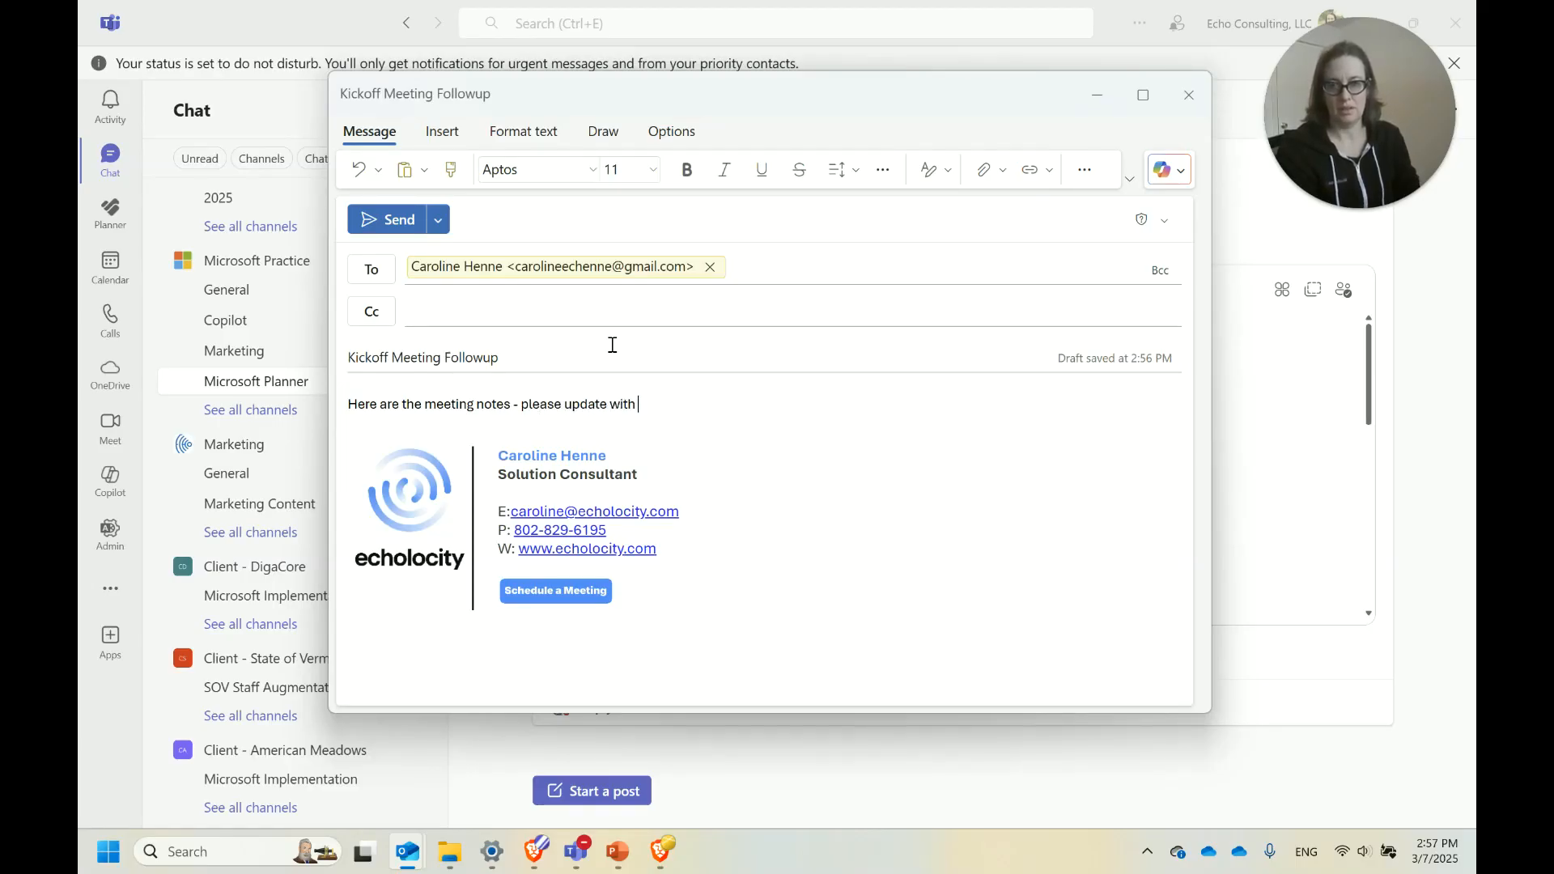
text( your new inf)
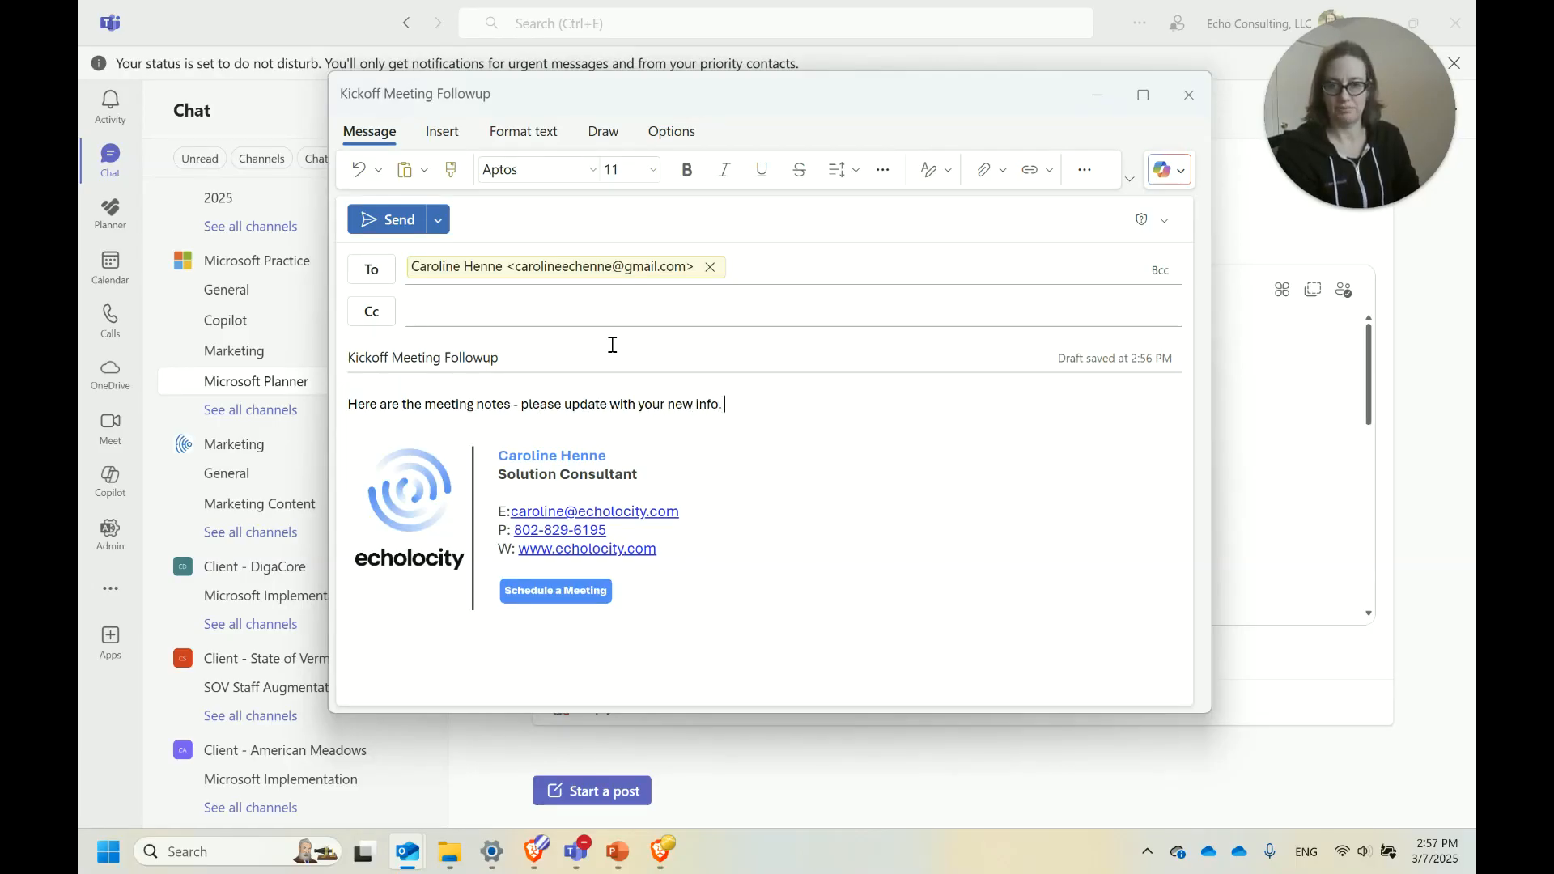
text(o.)
Paste the copied Loop component below the email text and remove the manually entered Gmail recipient
key(Return)
key(Return)
key(ctrl+v)
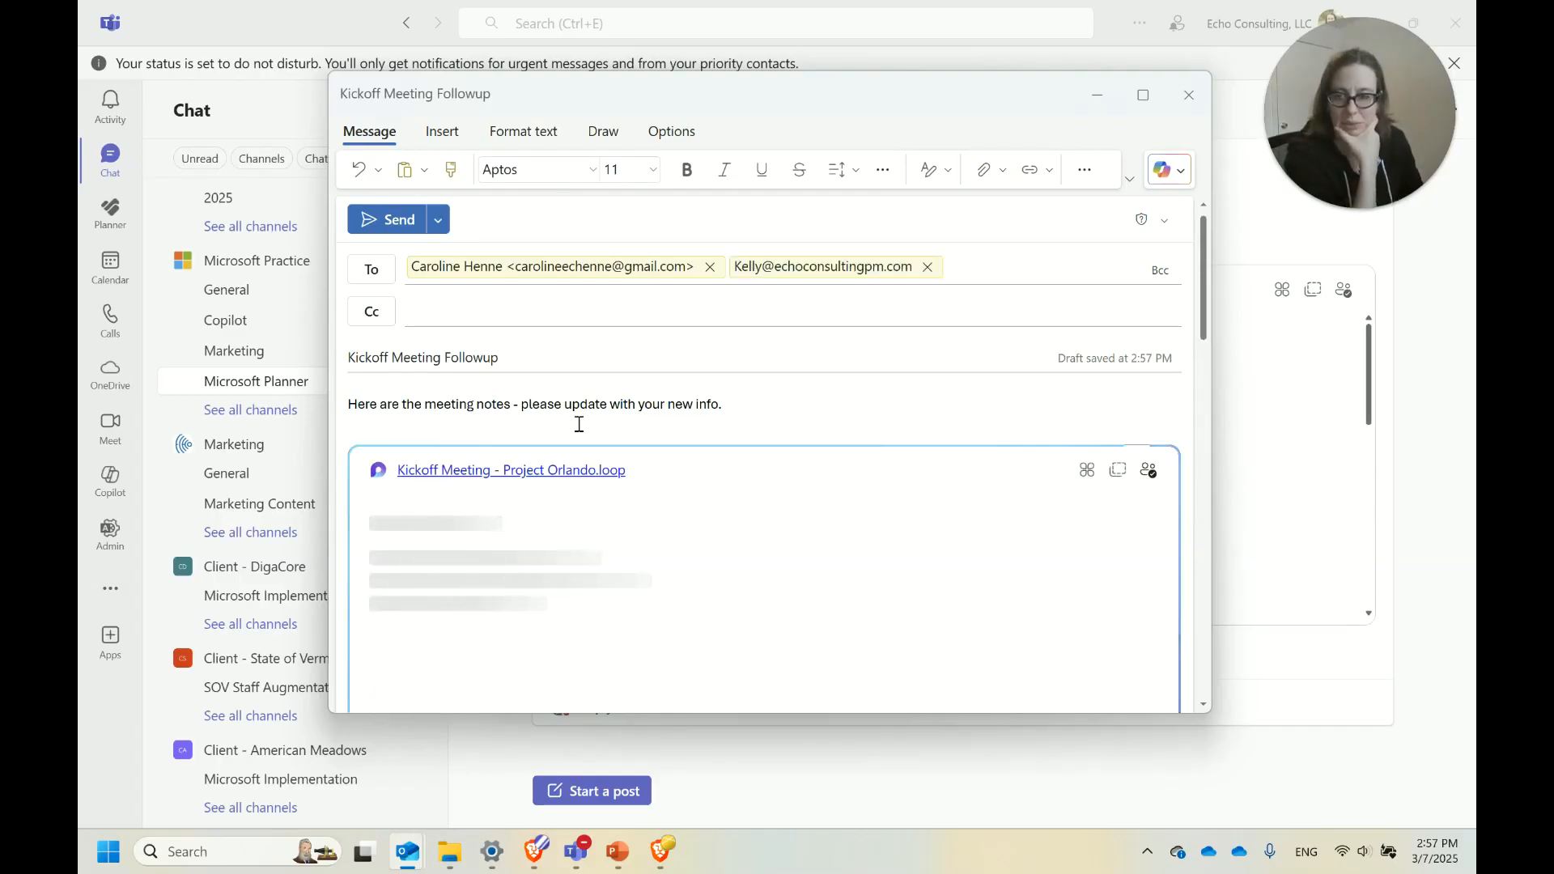
click(711, 268)
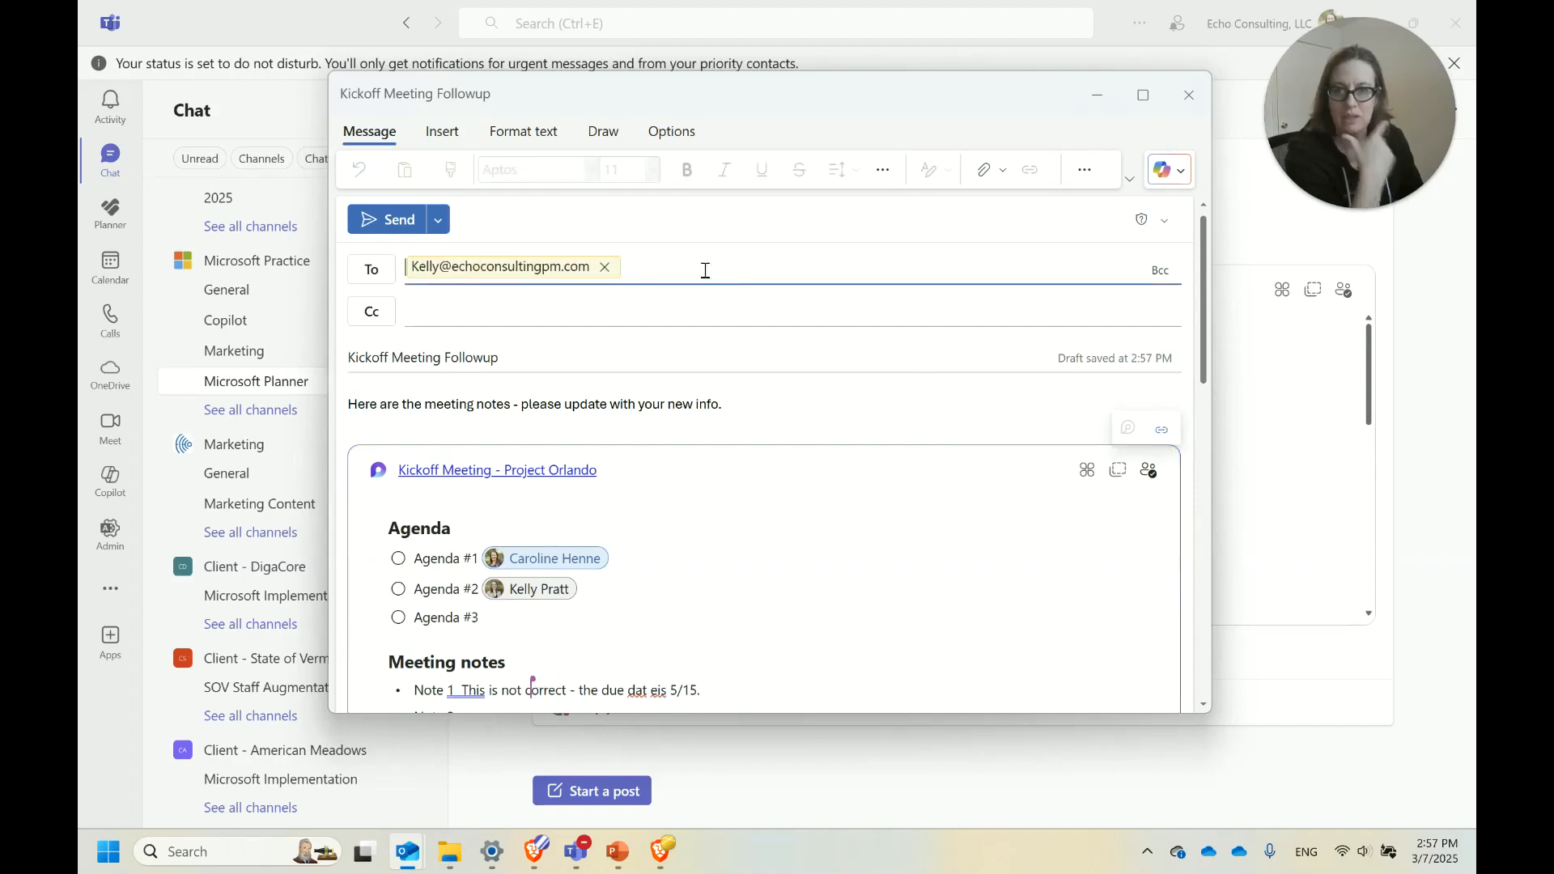
Replace the email's recipient with the colleague's work address from the suggested contacts and send the message
click(609, 268)
text(caroline)
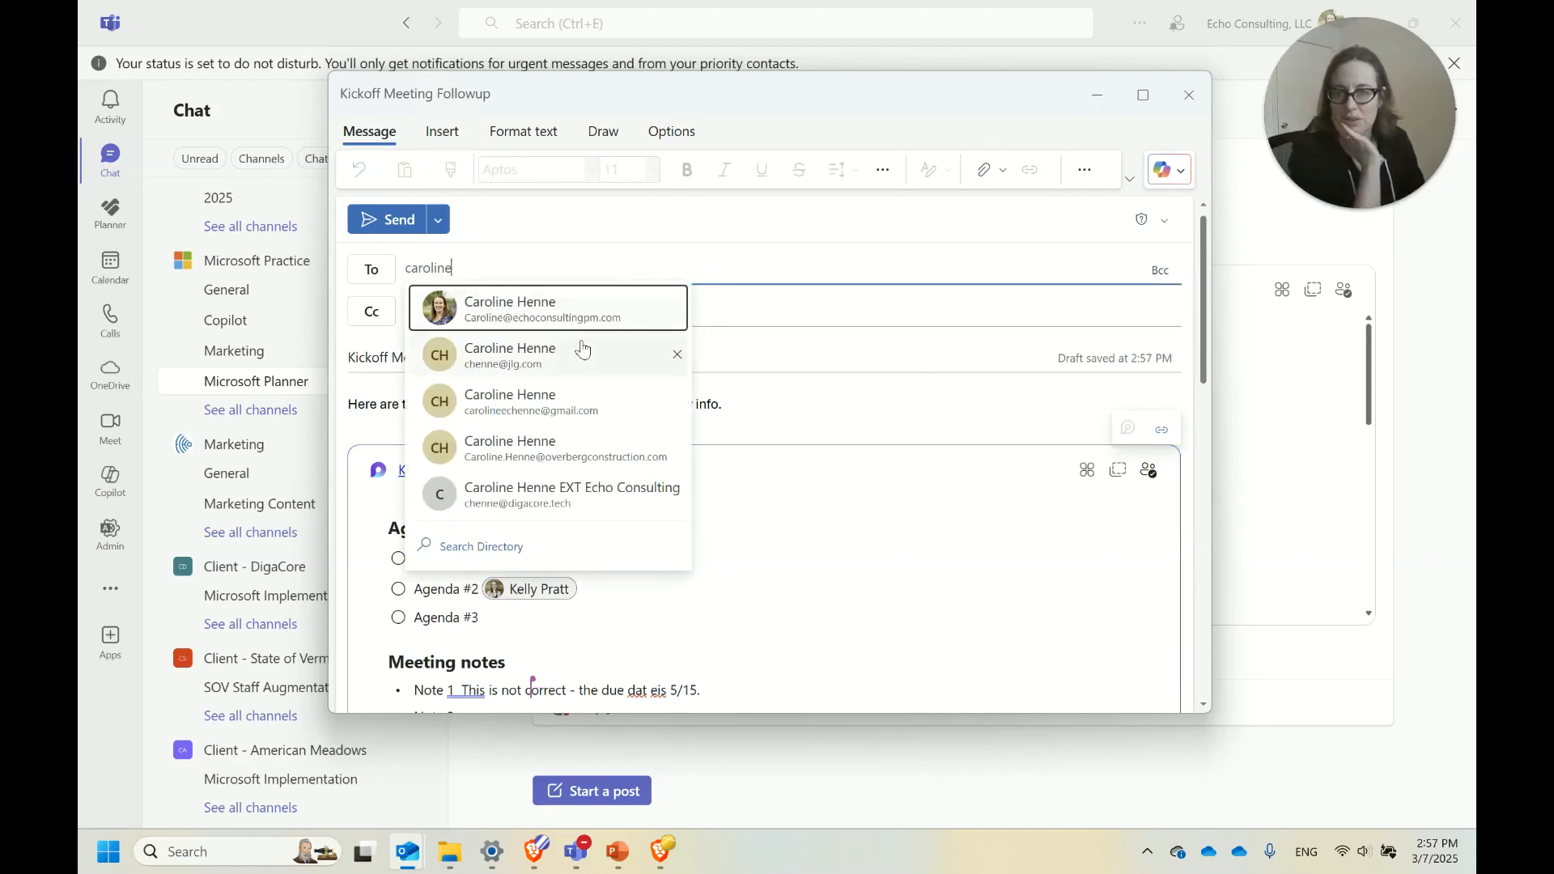
click(576, 318)
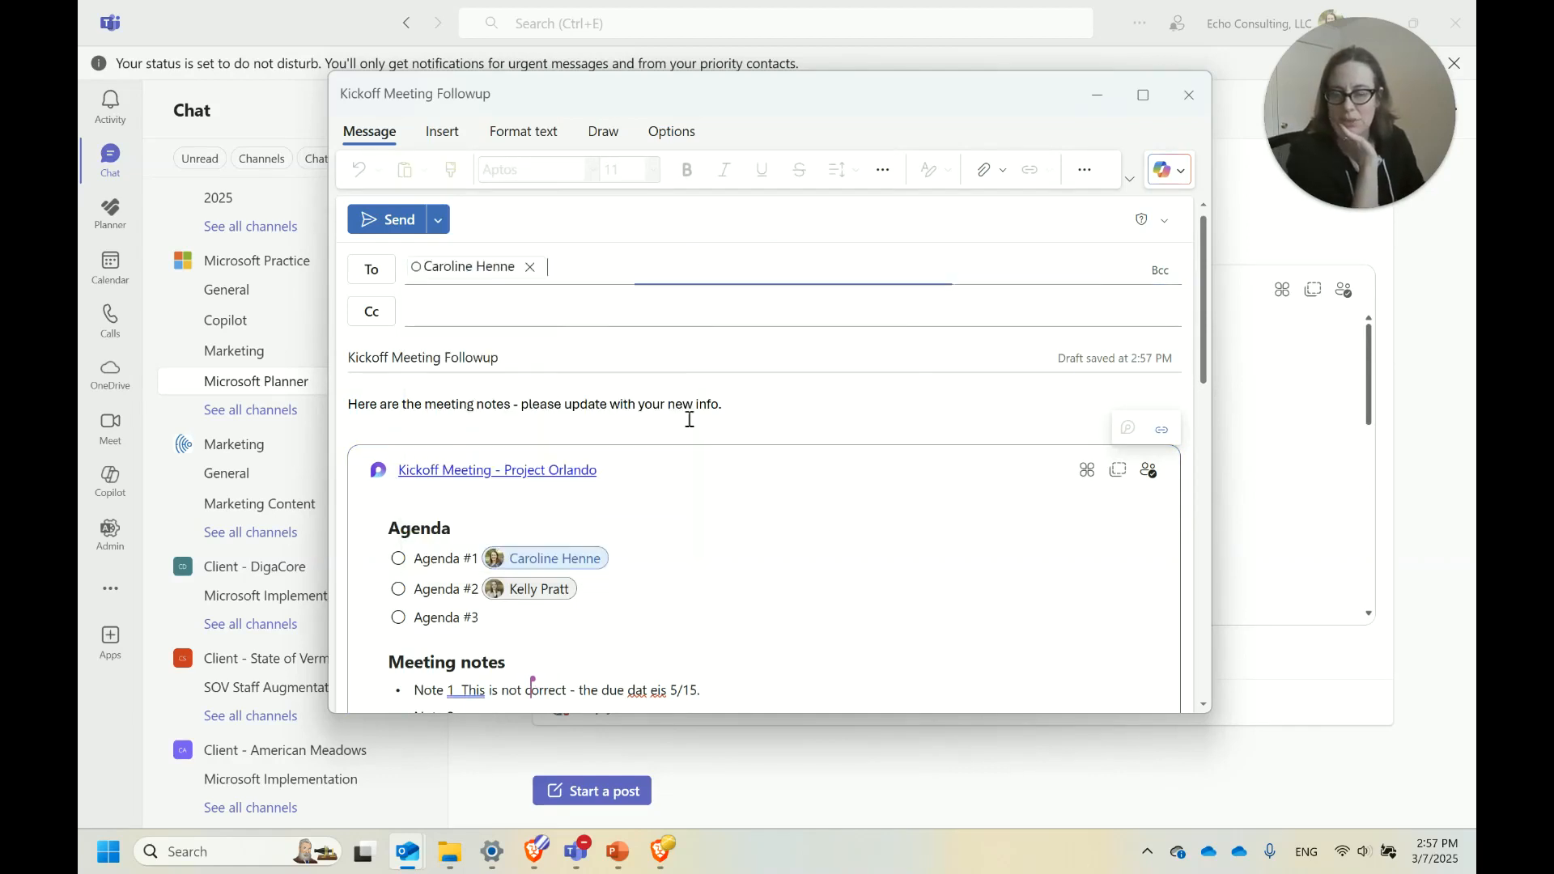
click(361, 219)
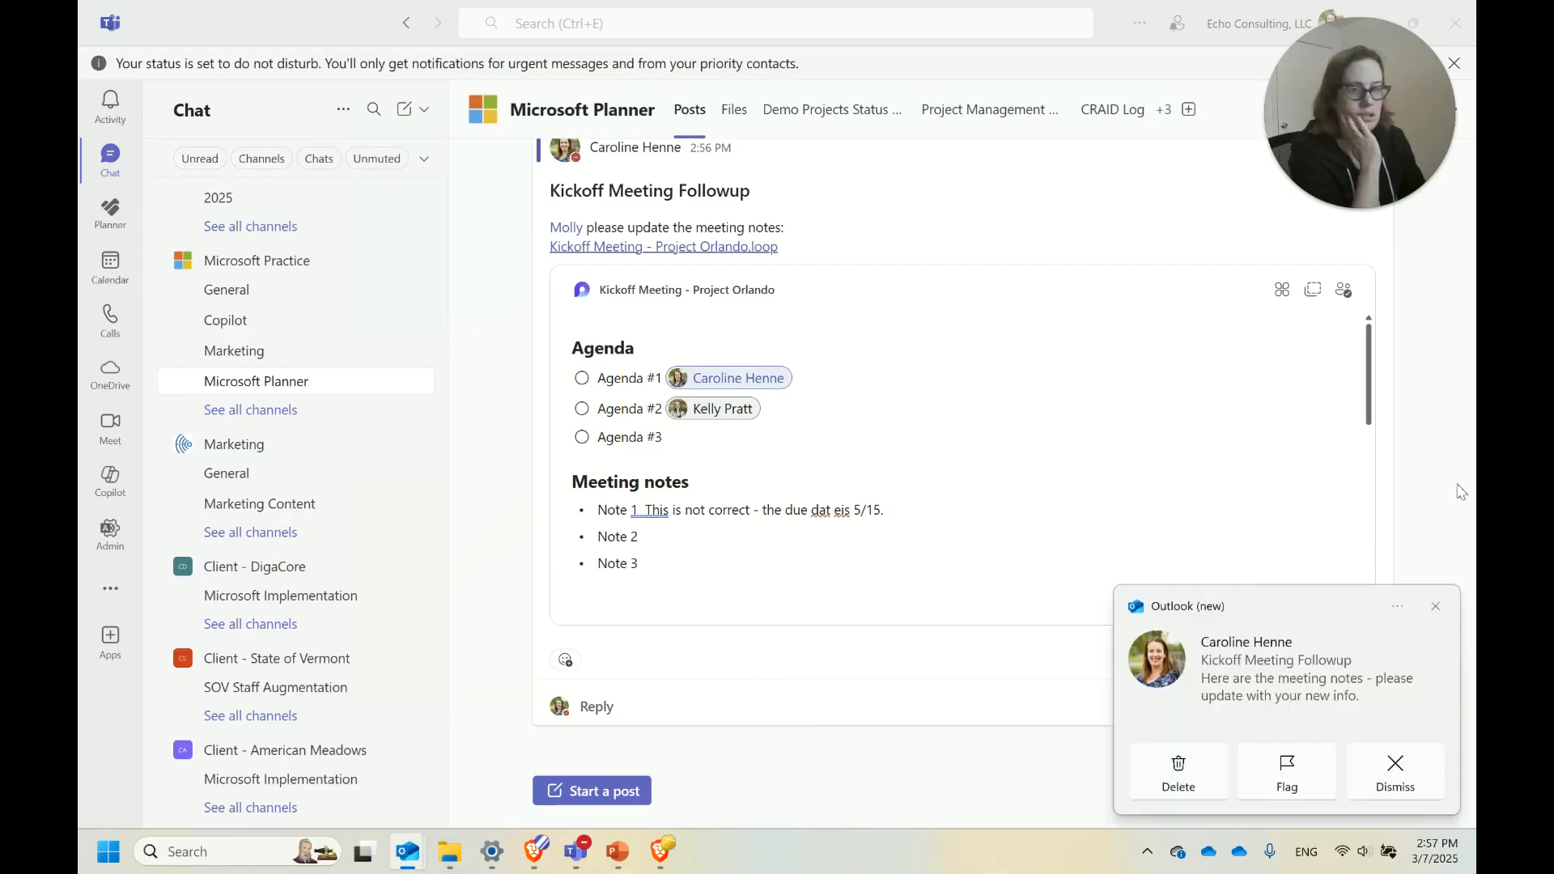
Open the received "Kickoff Meeting Followup" email full screen and look through its Loop component's agenda, notes and tasks
click(1271, 686)
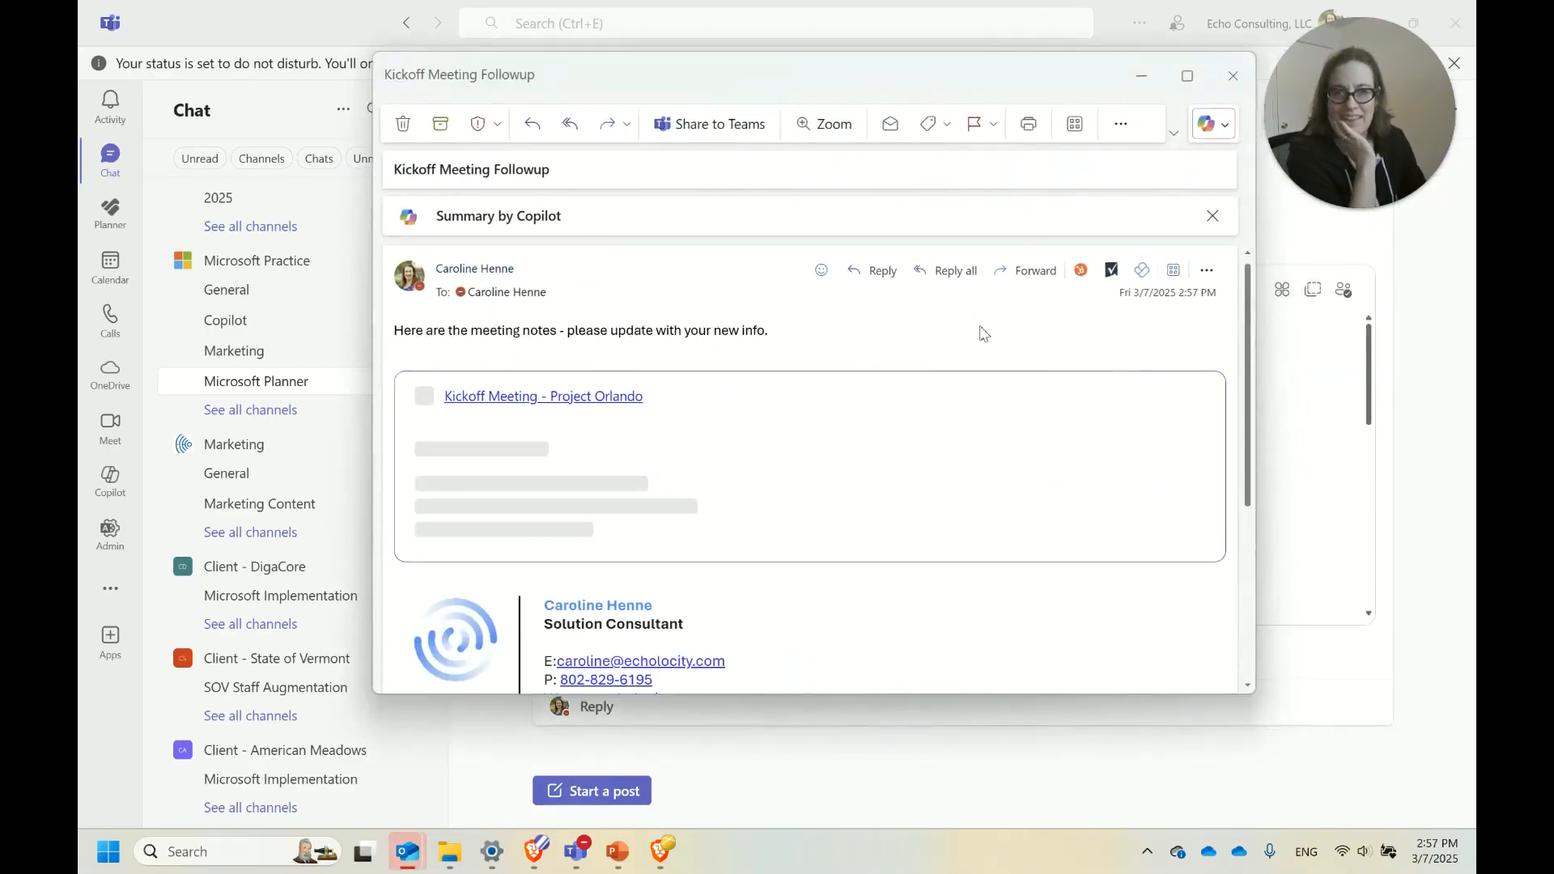
click(1183, 74)
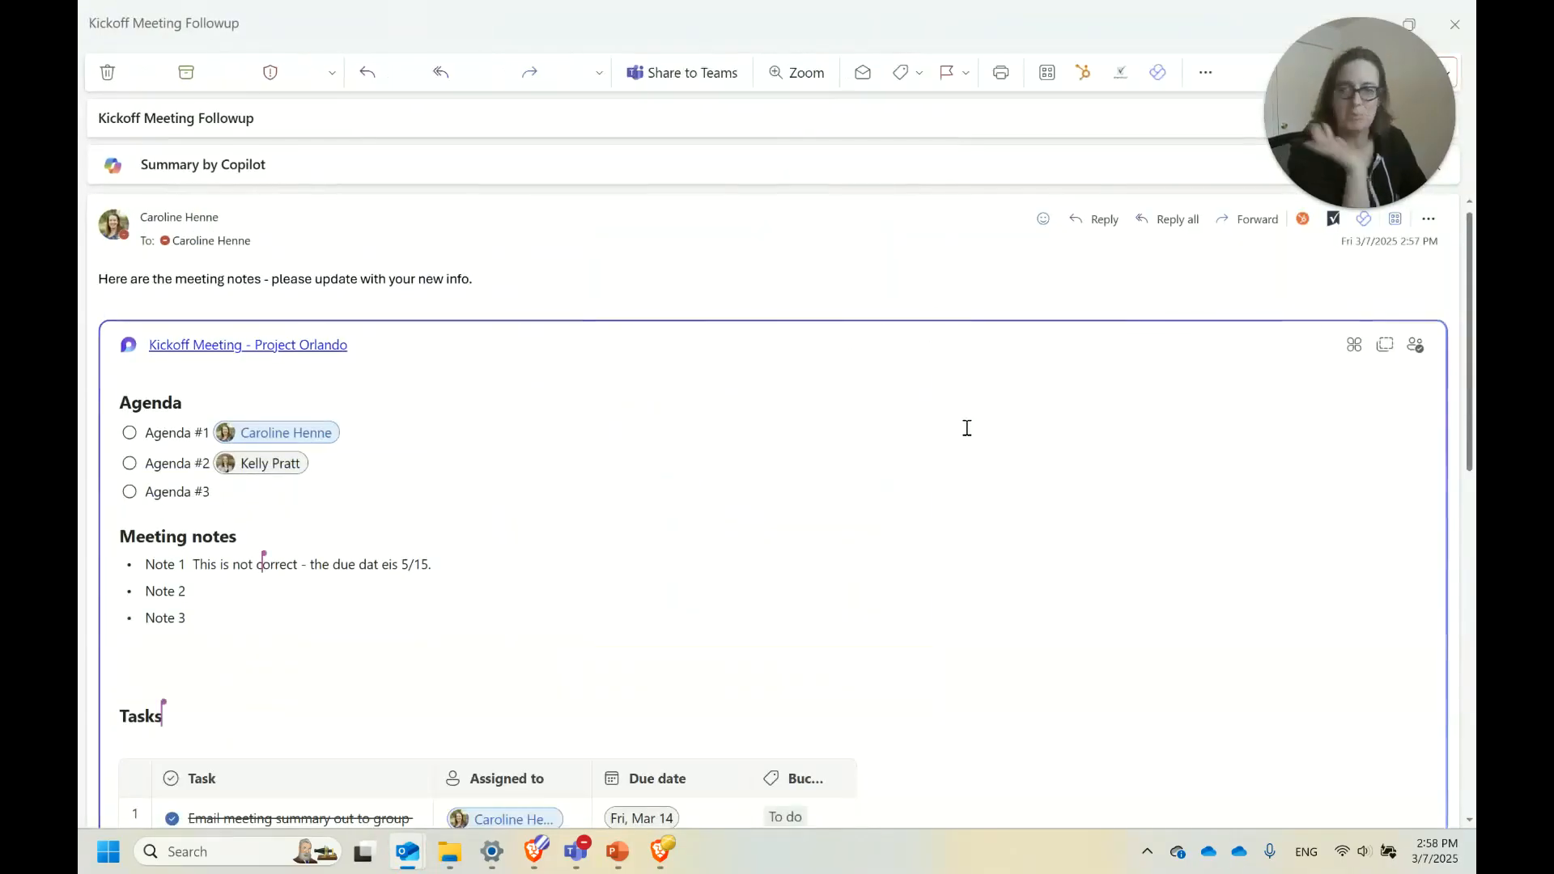
click(370, 497)
scroll(710, 609, down, 5)
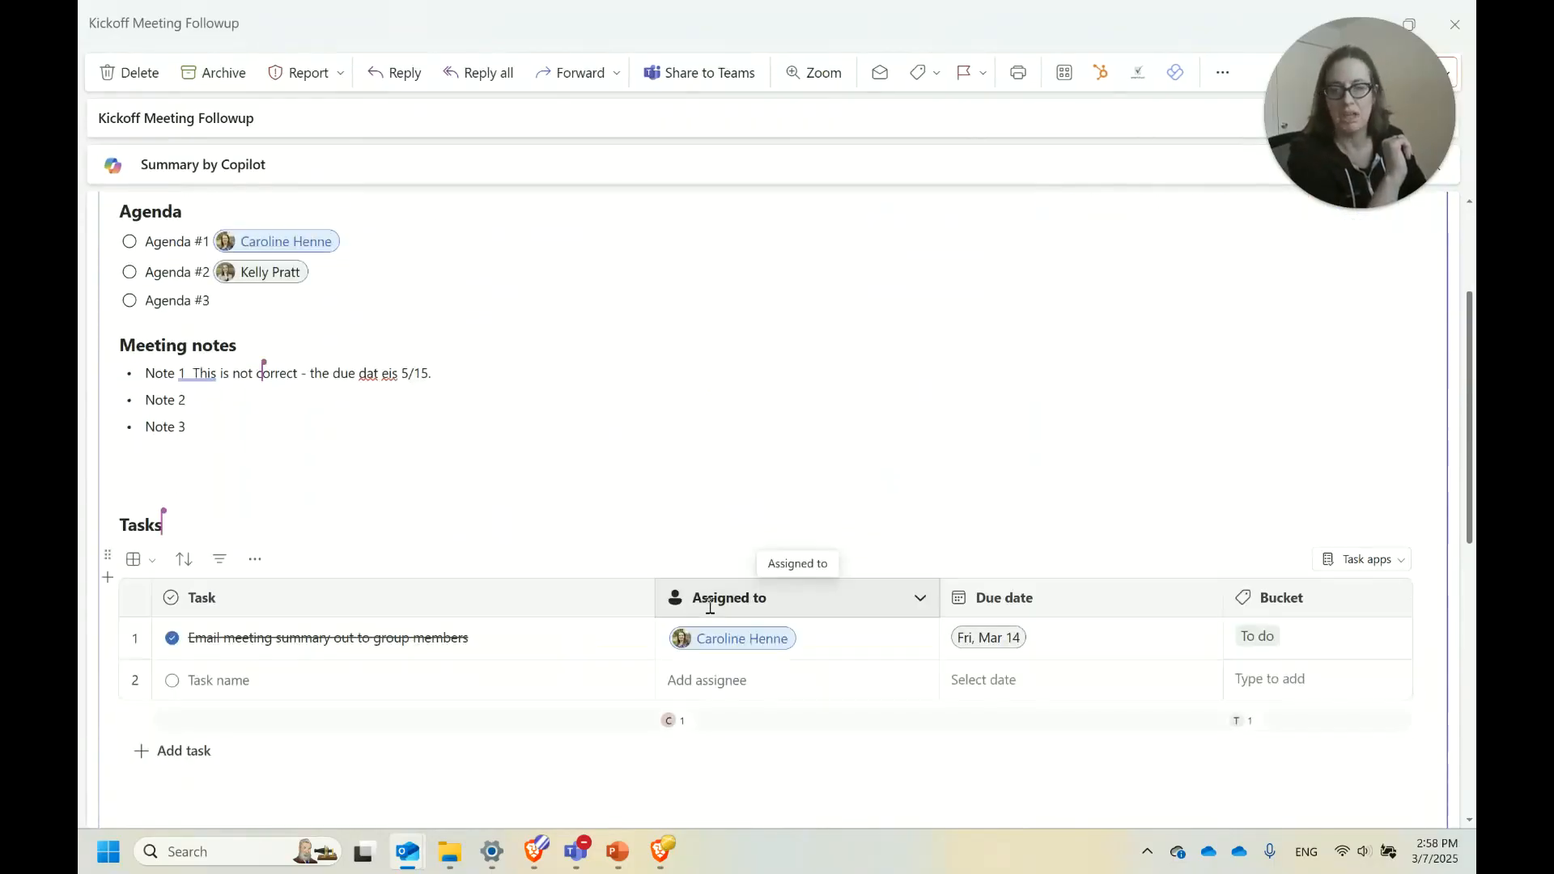
scroll(696, 677, up, 5)
Correct the typo in Note 1 of the email's Loop component so it reads "the due date is 5/15."
click(393, 623)
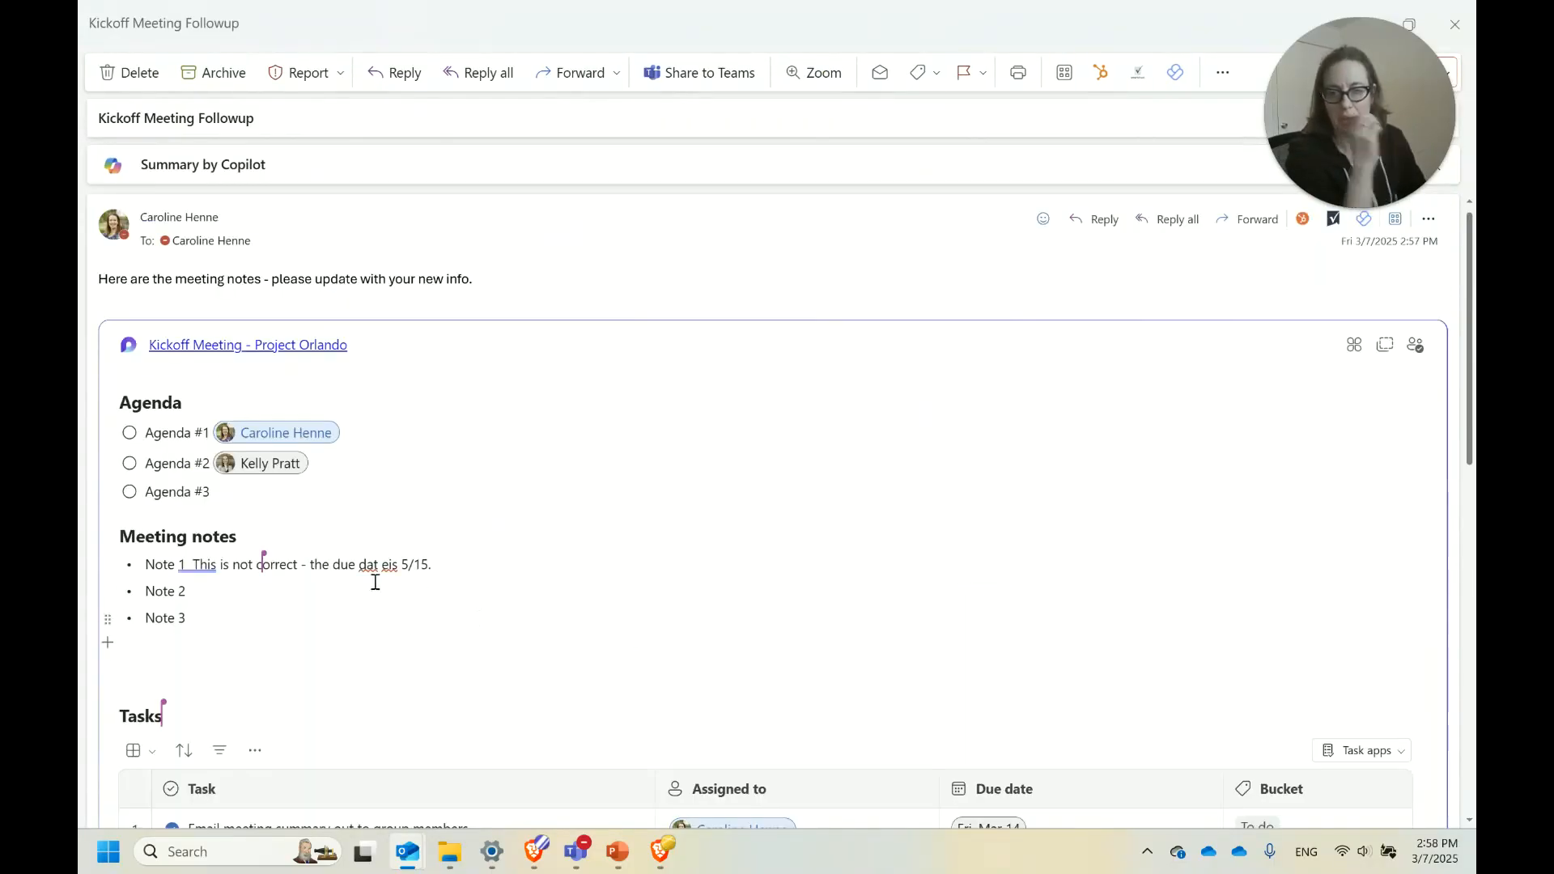
text(.)
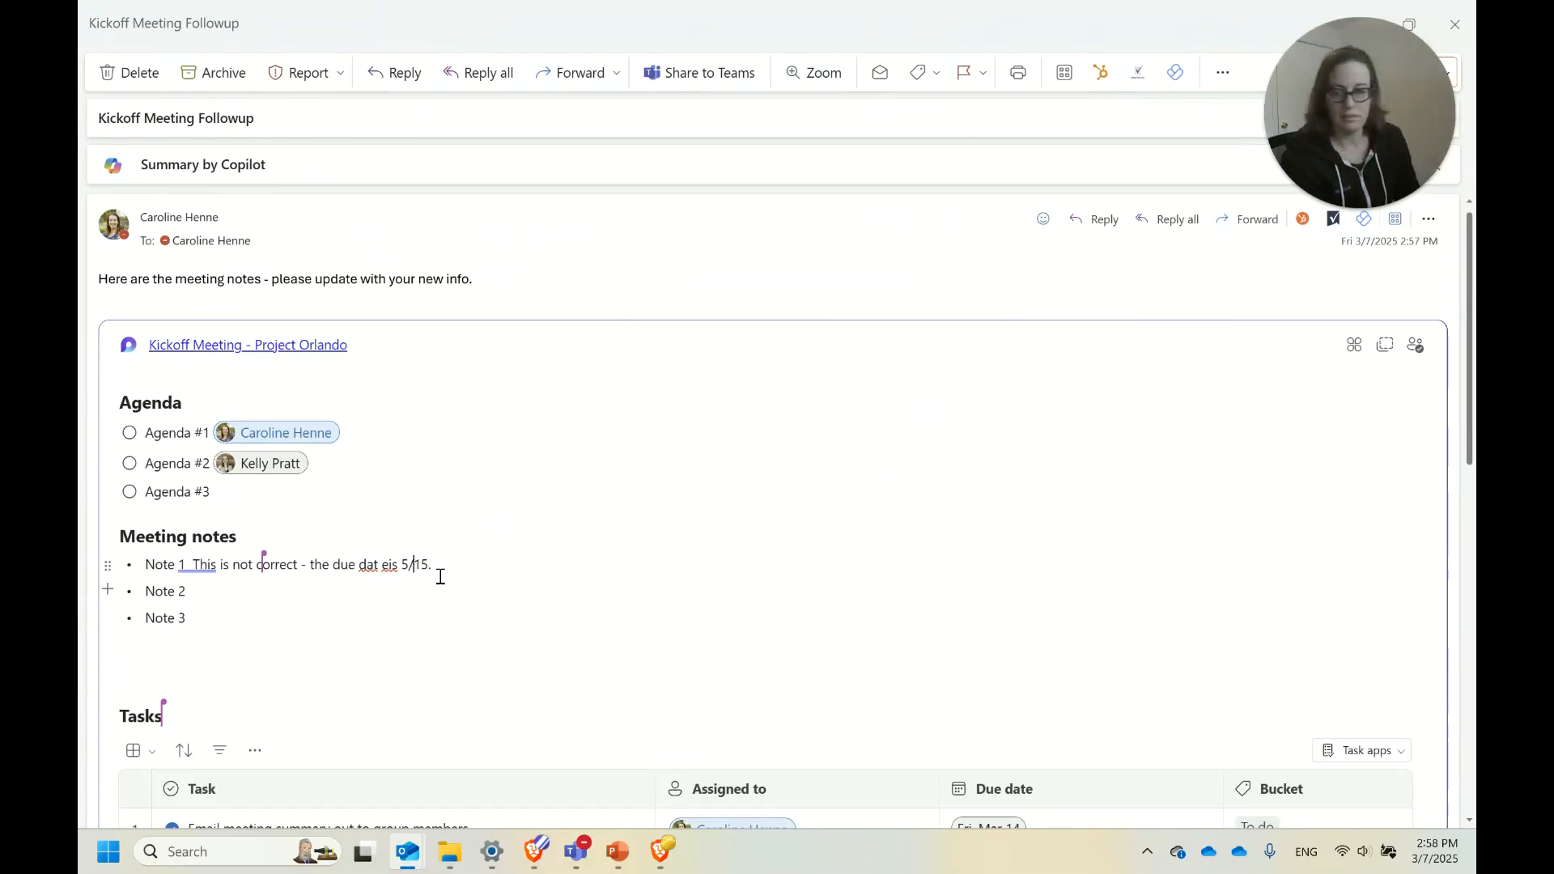
key(Left)
key(Left)
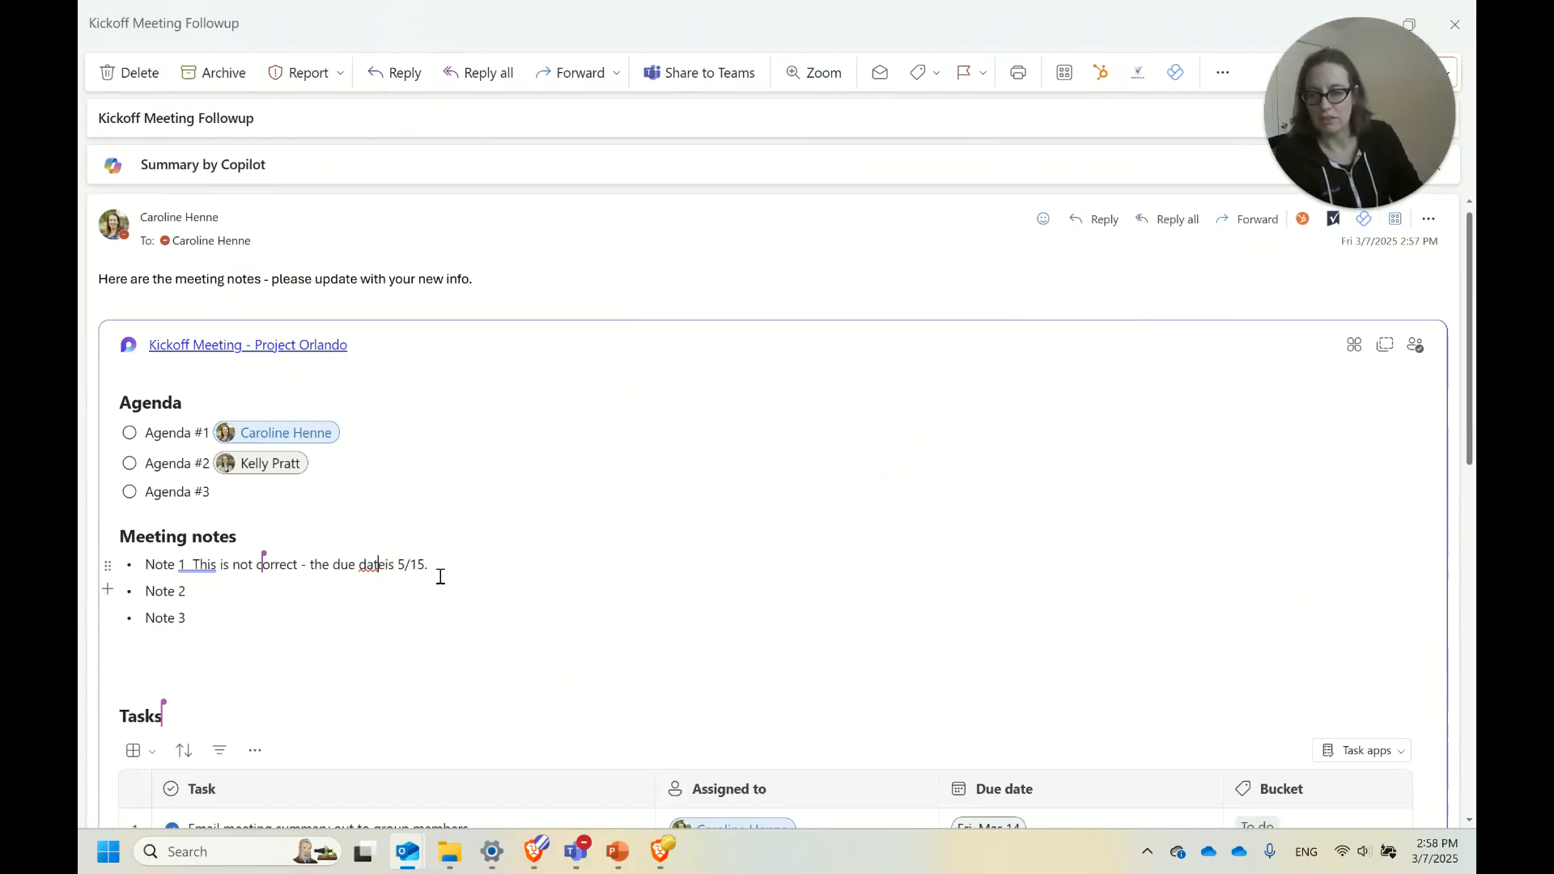
key(Left)
key(Left)
key(BackSpace)
key(Right)
key(Right)
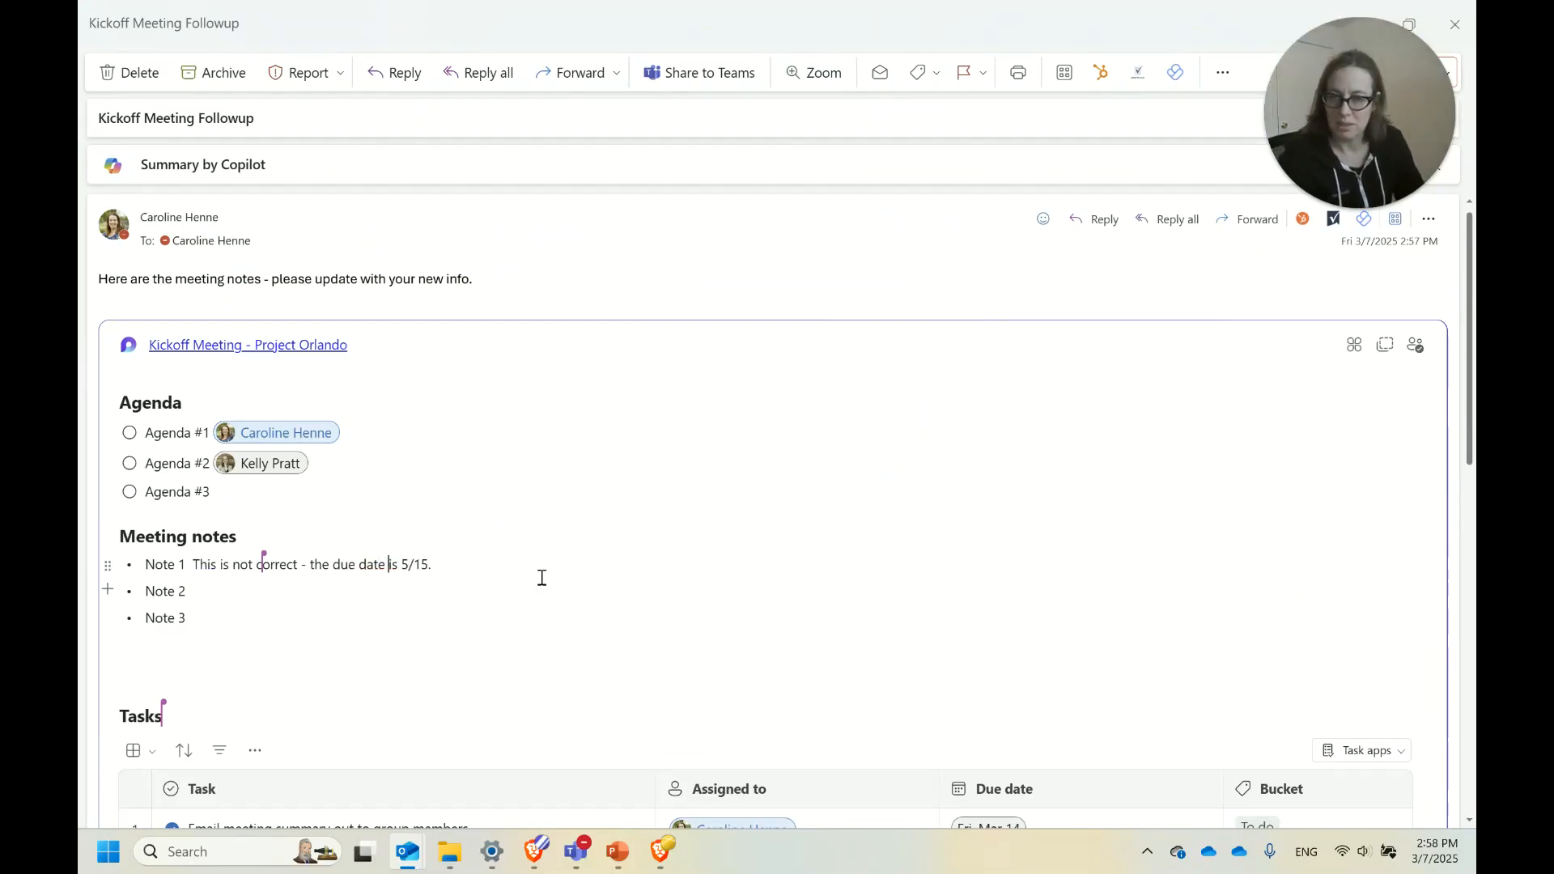
Add "It will be in Orlando." at the end of Note 1 under Meeting notes
key(Down)
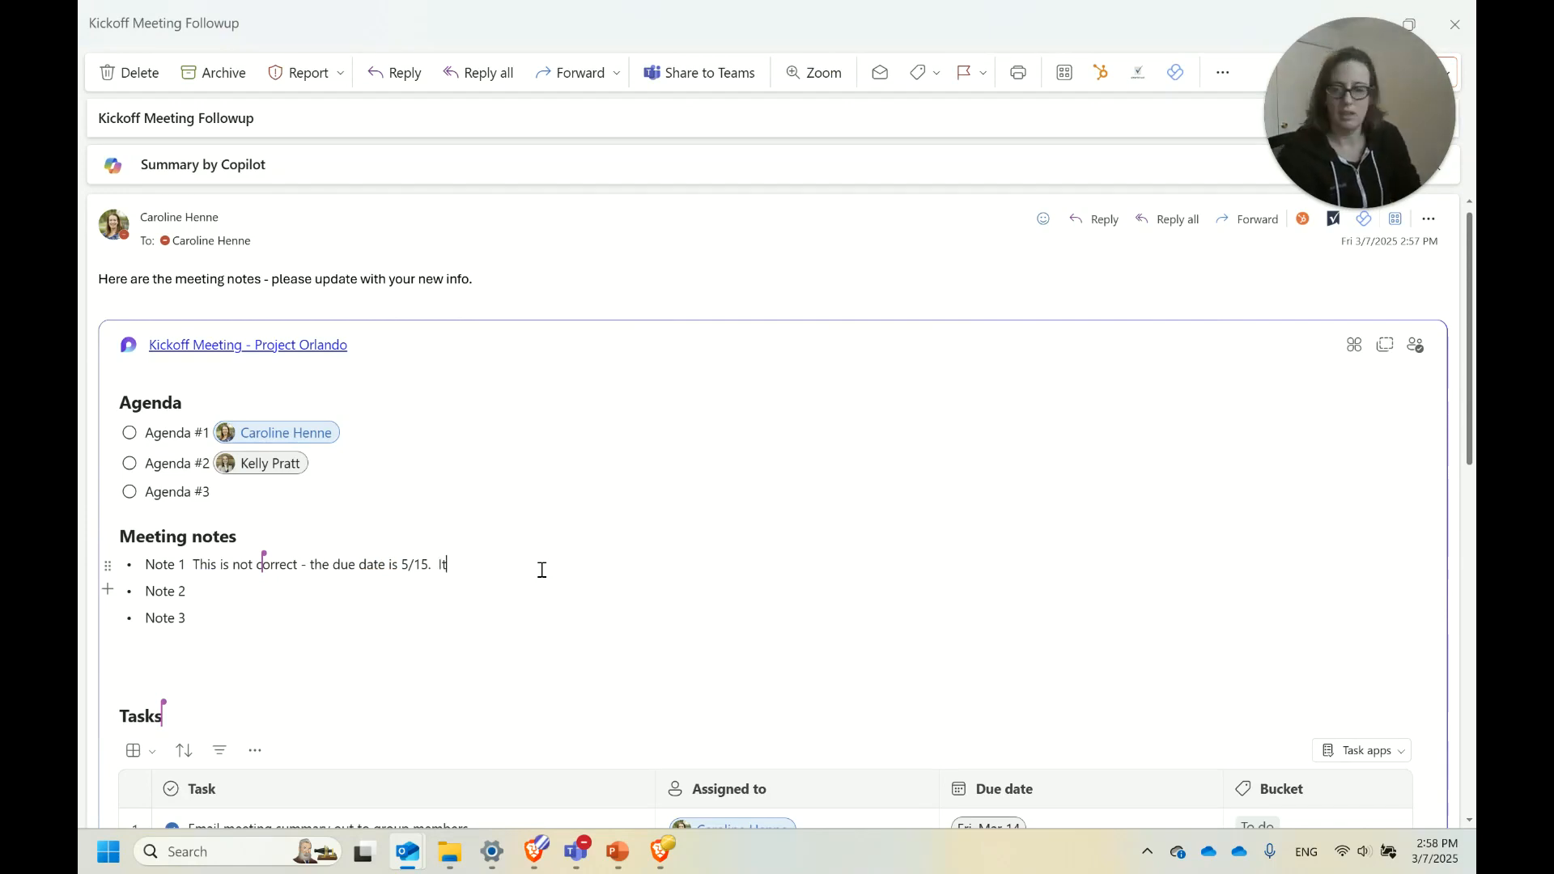
text(will )
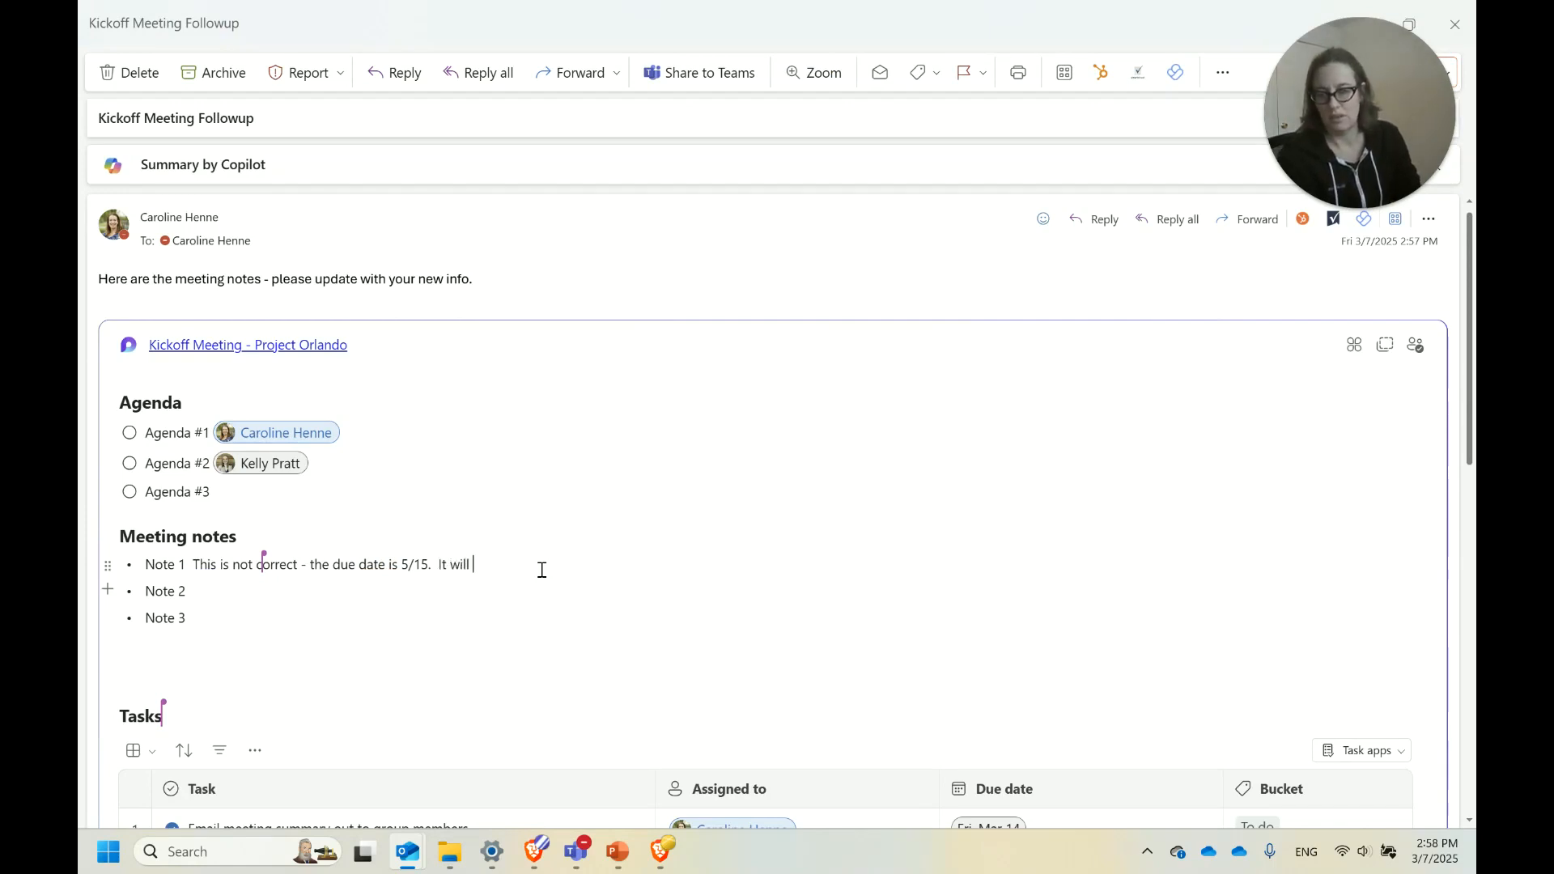
text(be in Orlando.)
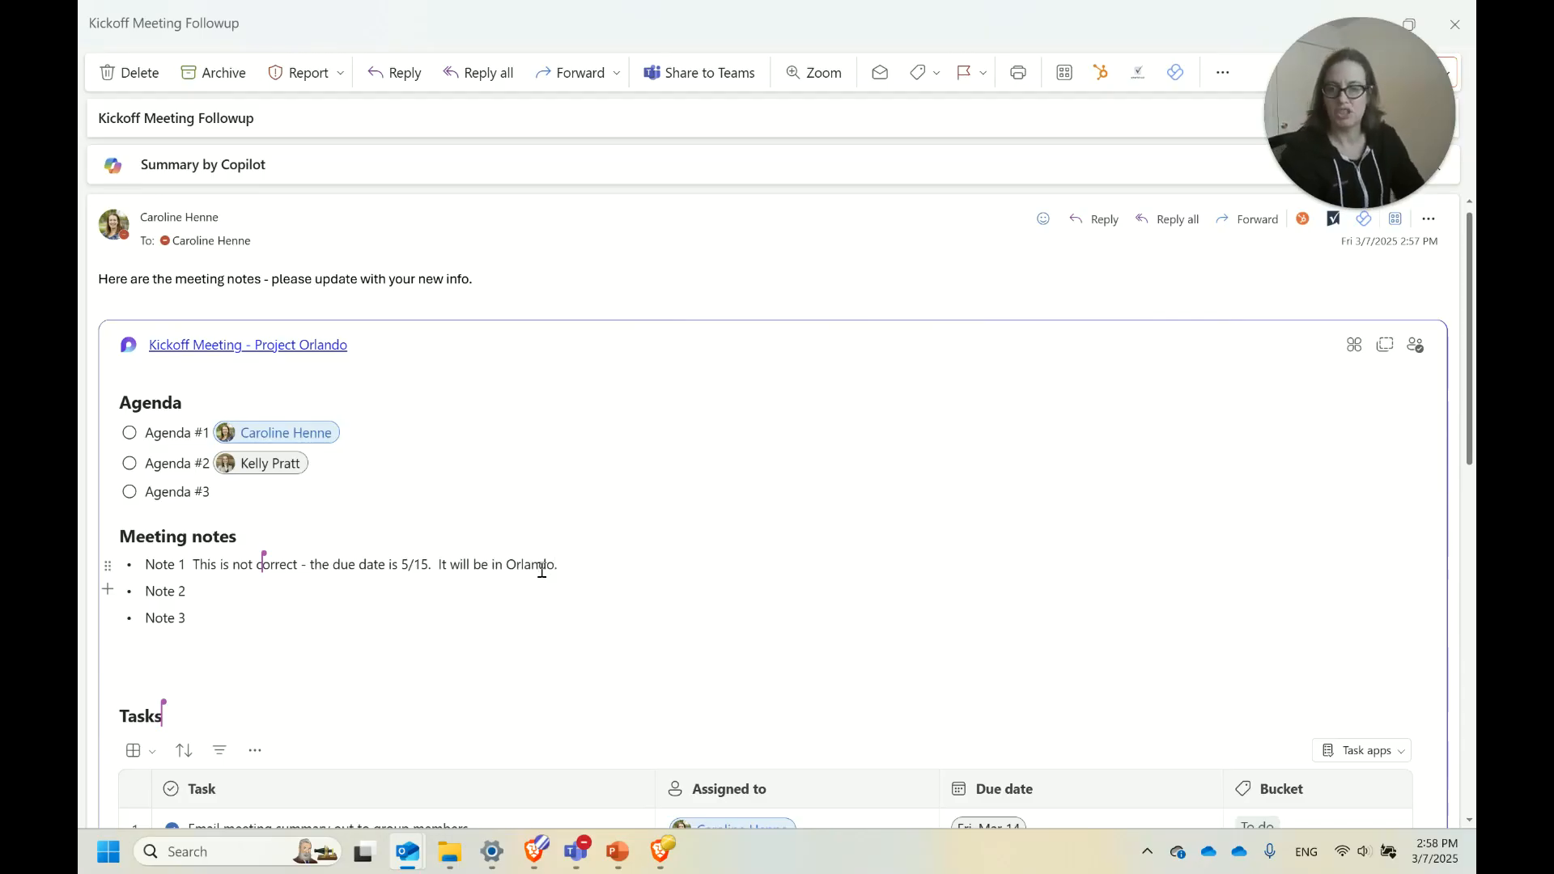
Review the rest of the email's Loop component and switch to the "Microsoft Loop for Project Management" slide in PowerPoint
scroll(972, 769, down, 10)
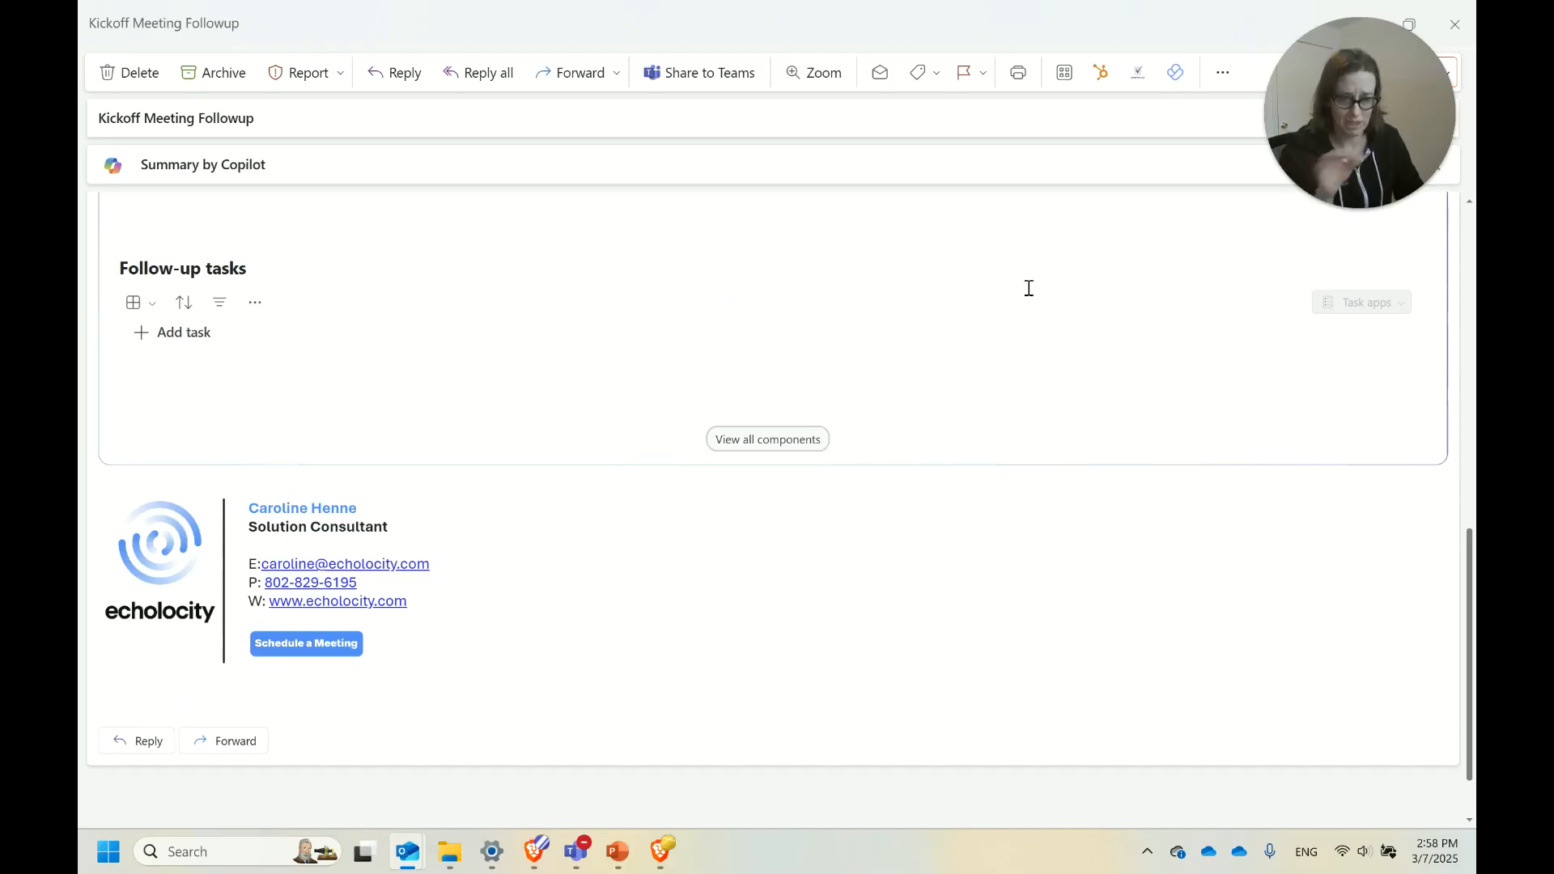
scroll(1134, 479, up, 8)
scroll(1074, 446, up, 2)
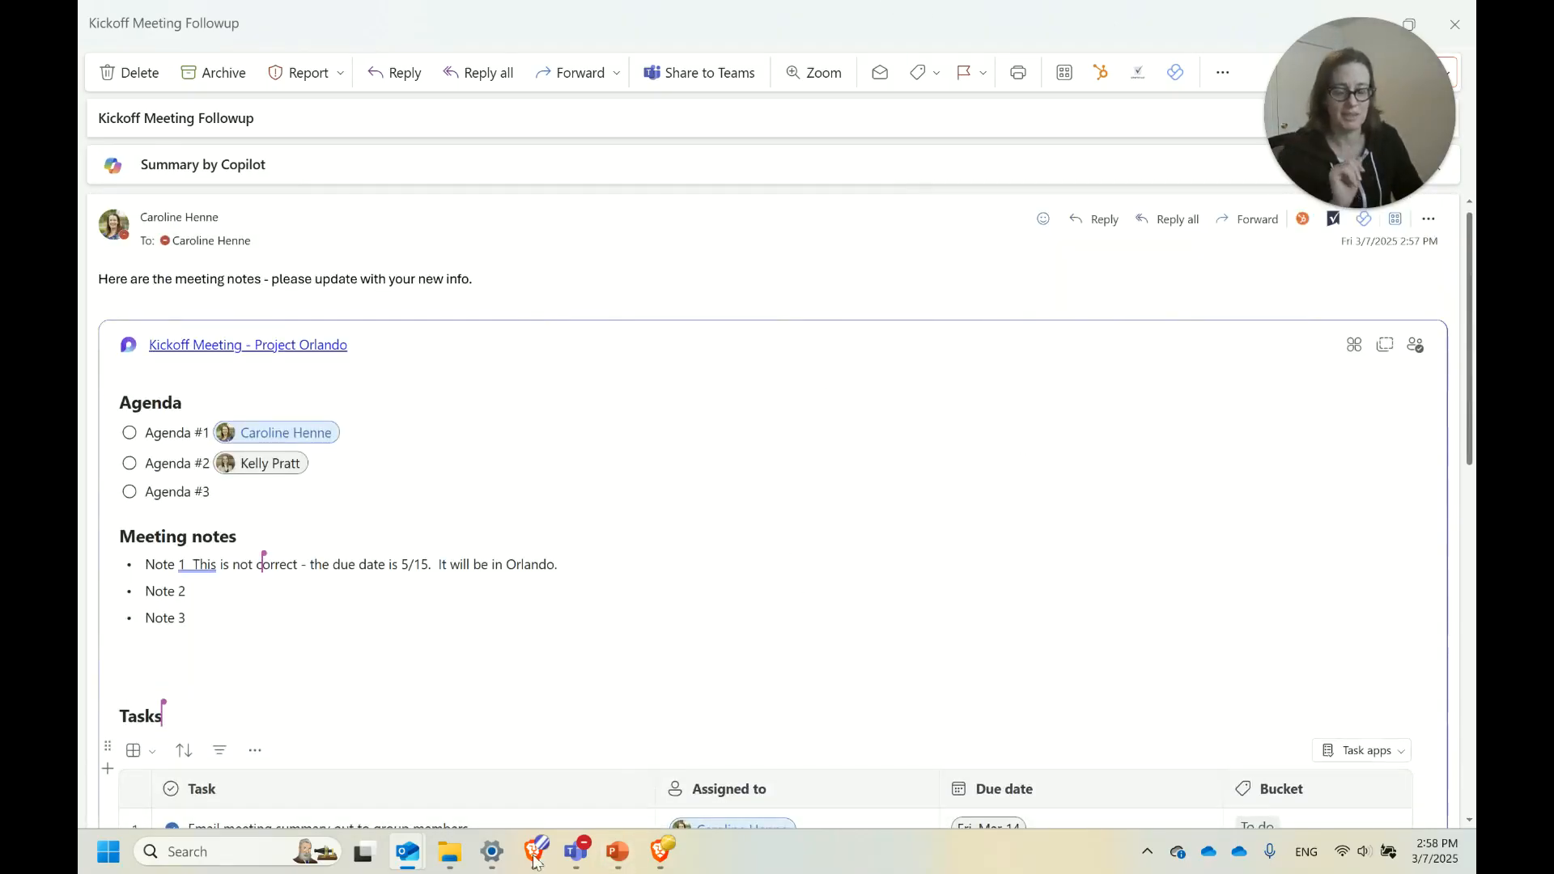
click(617, 851)
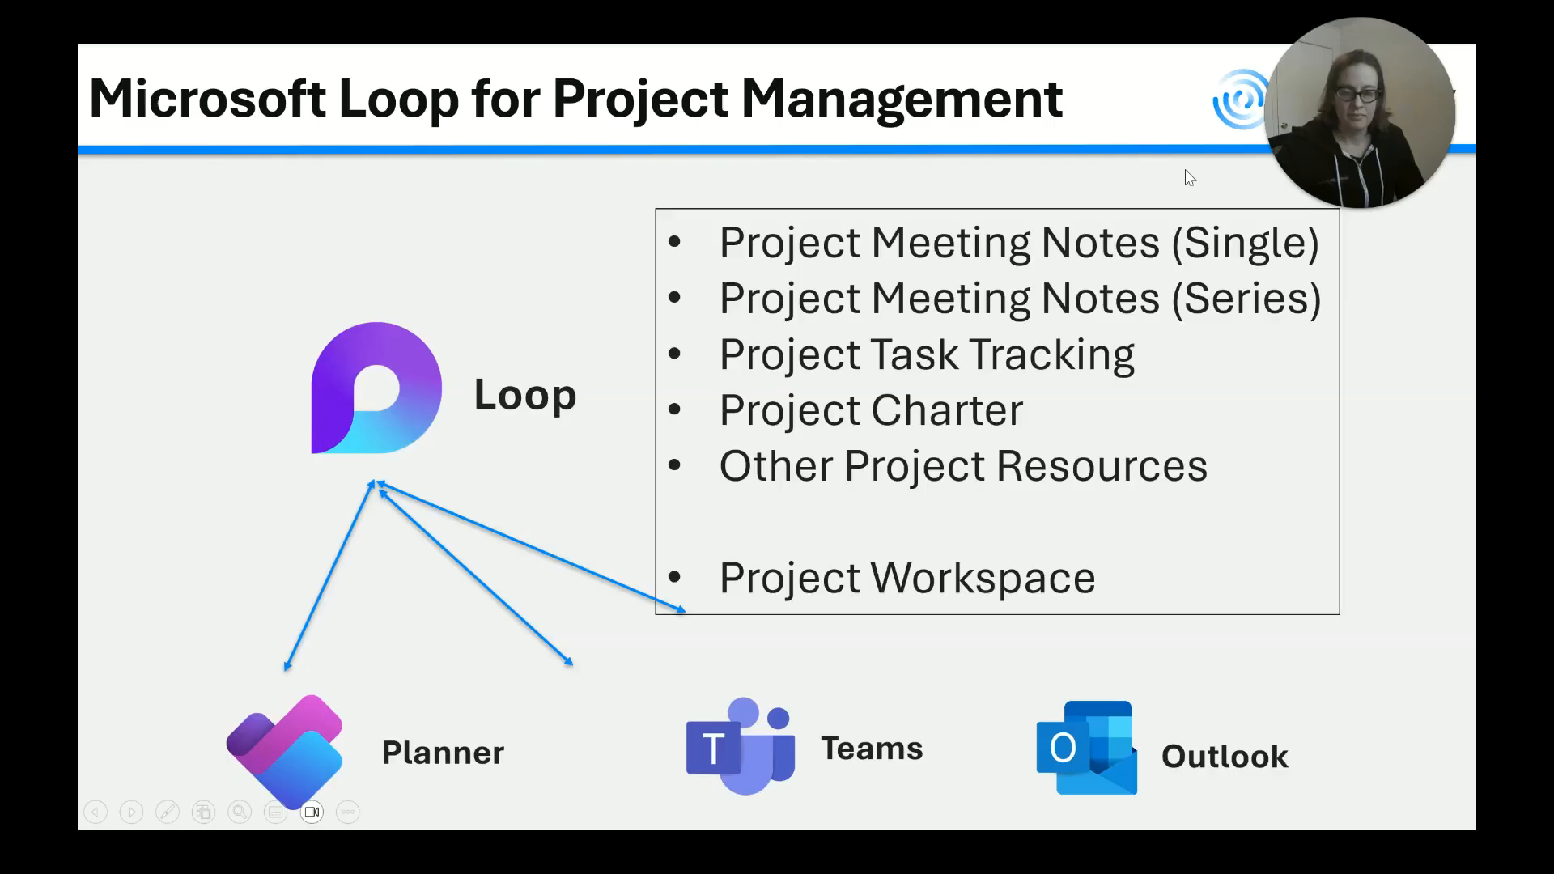
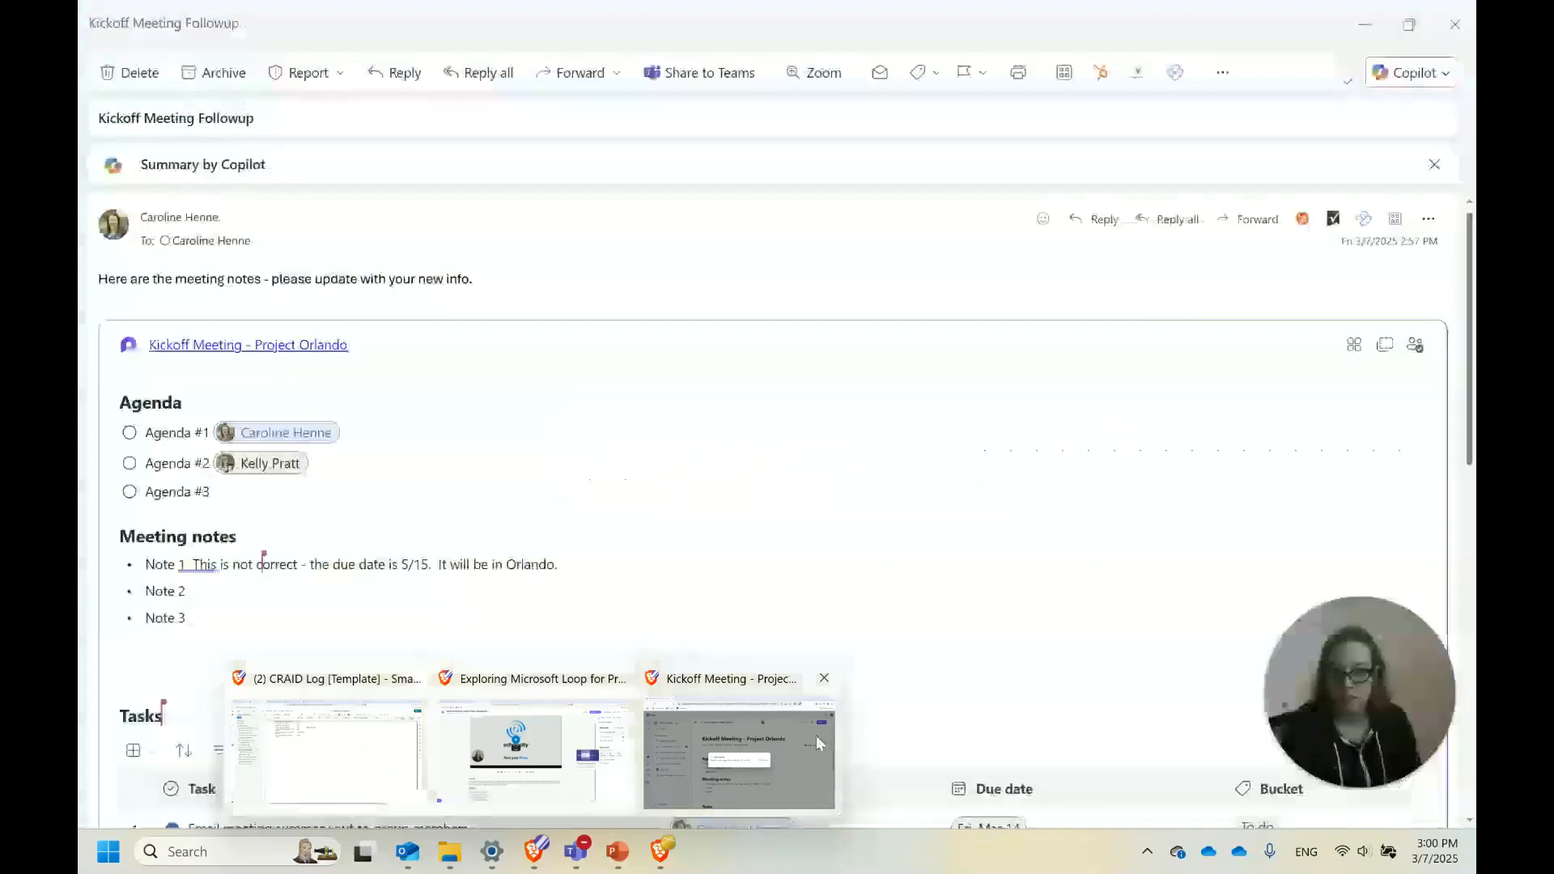
Switch to Loop in the browser, dismiss the copied-link notice and create a new Orlando Project page with the Template Gallery open
click(815, 735)
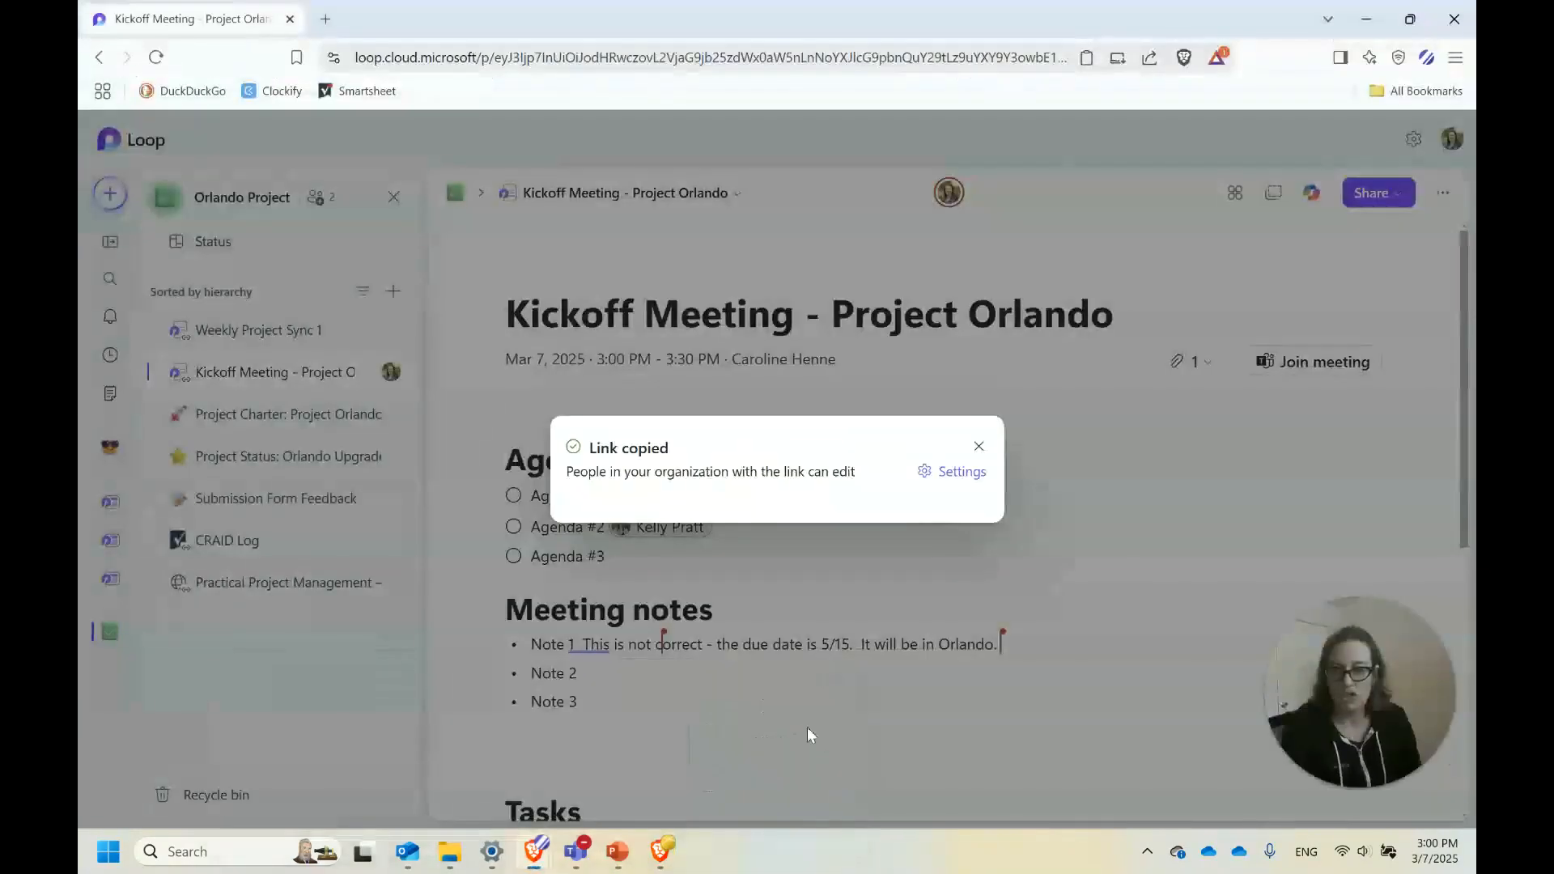
click(978, 446)
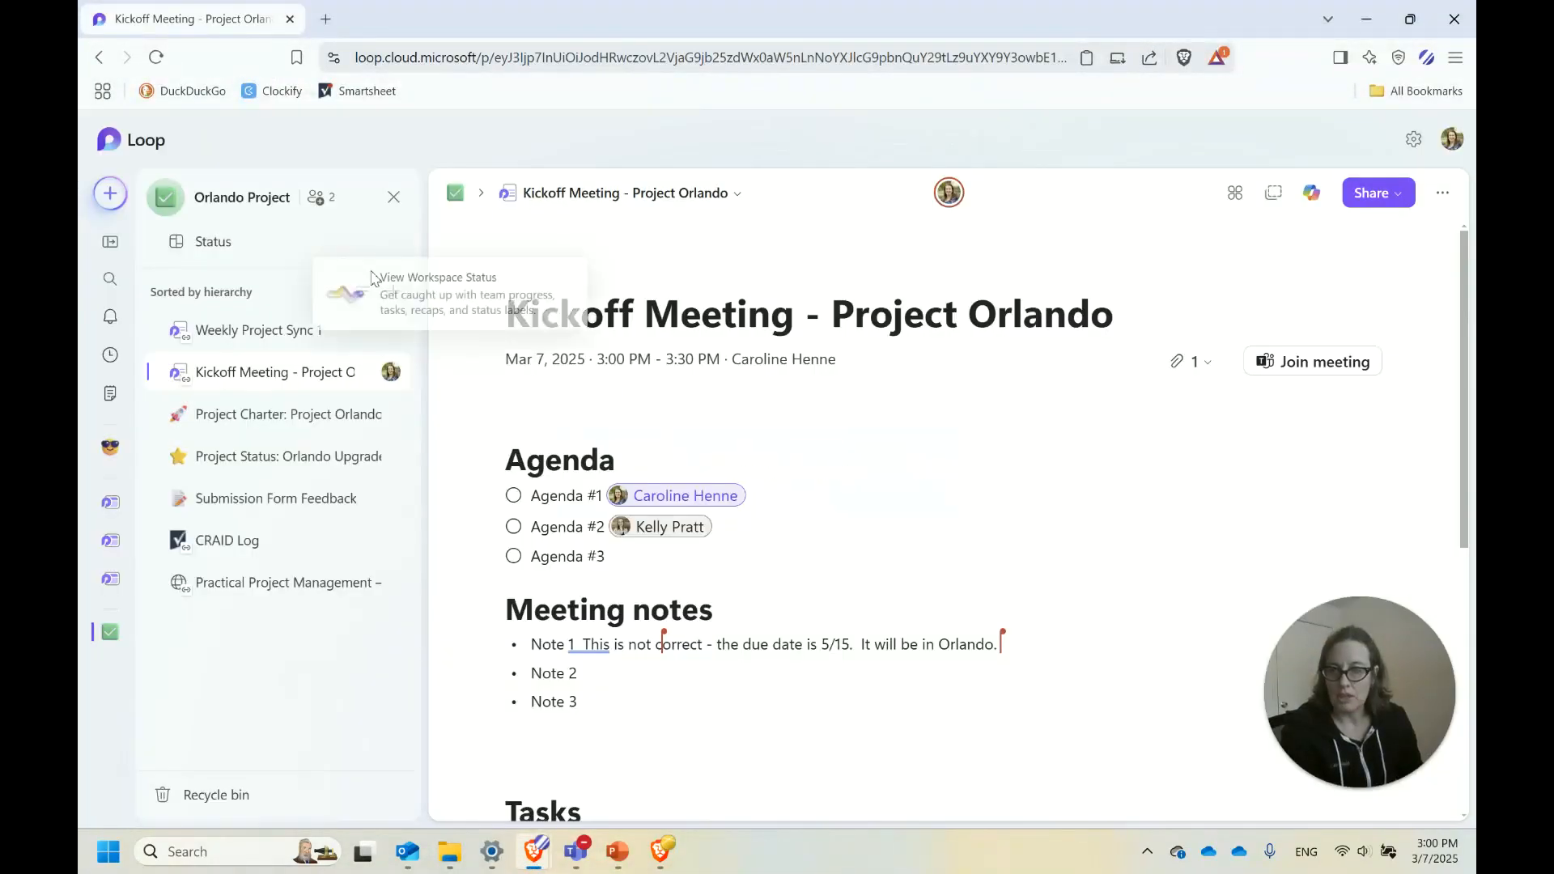
click(394, 291)
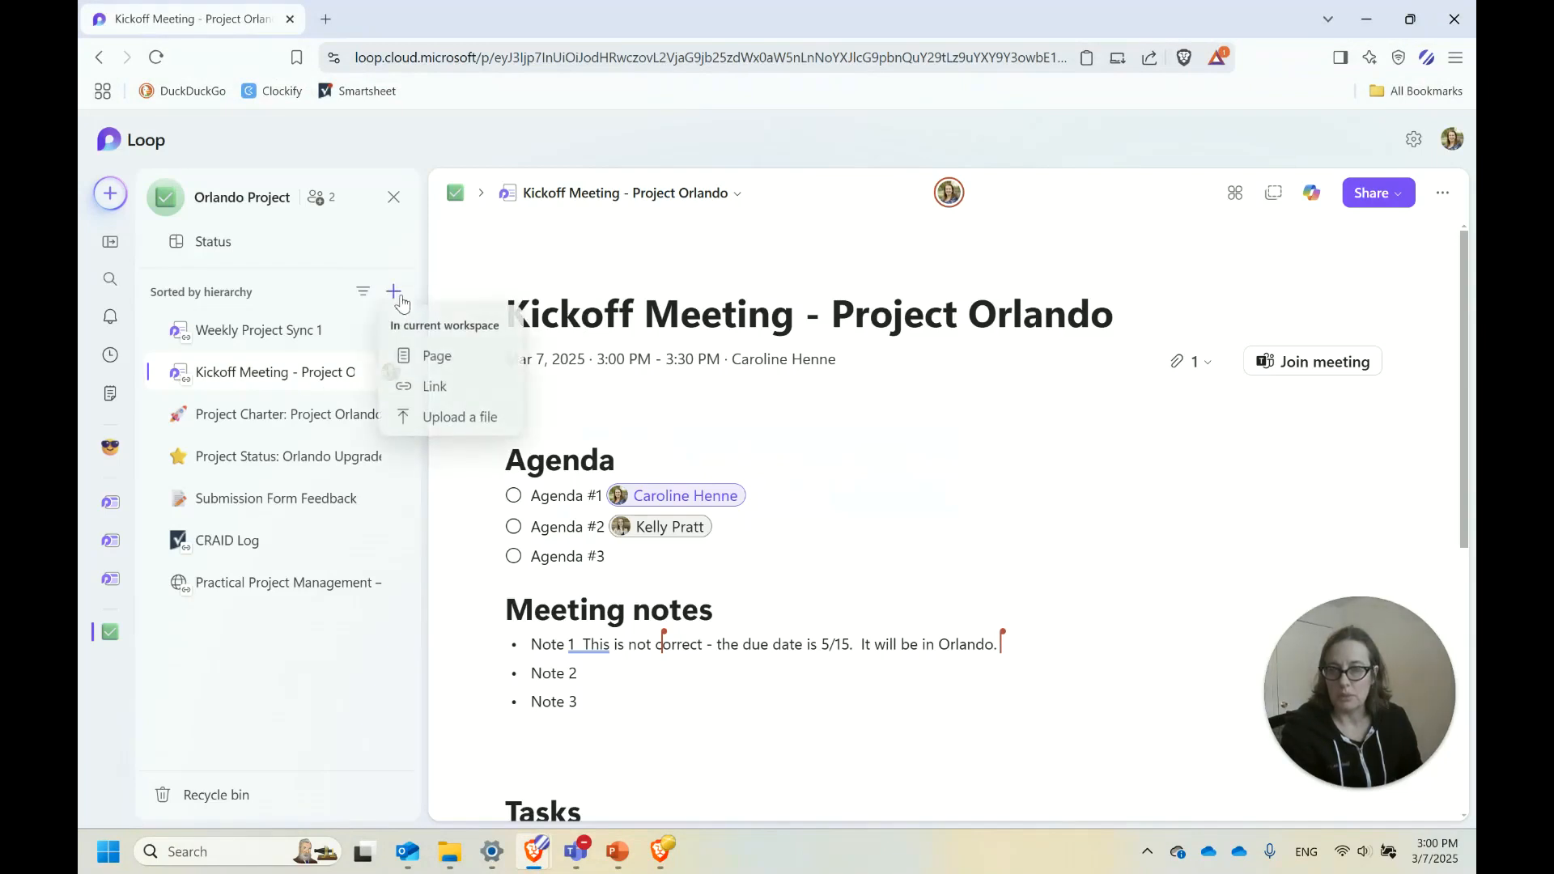
click(437, 357)
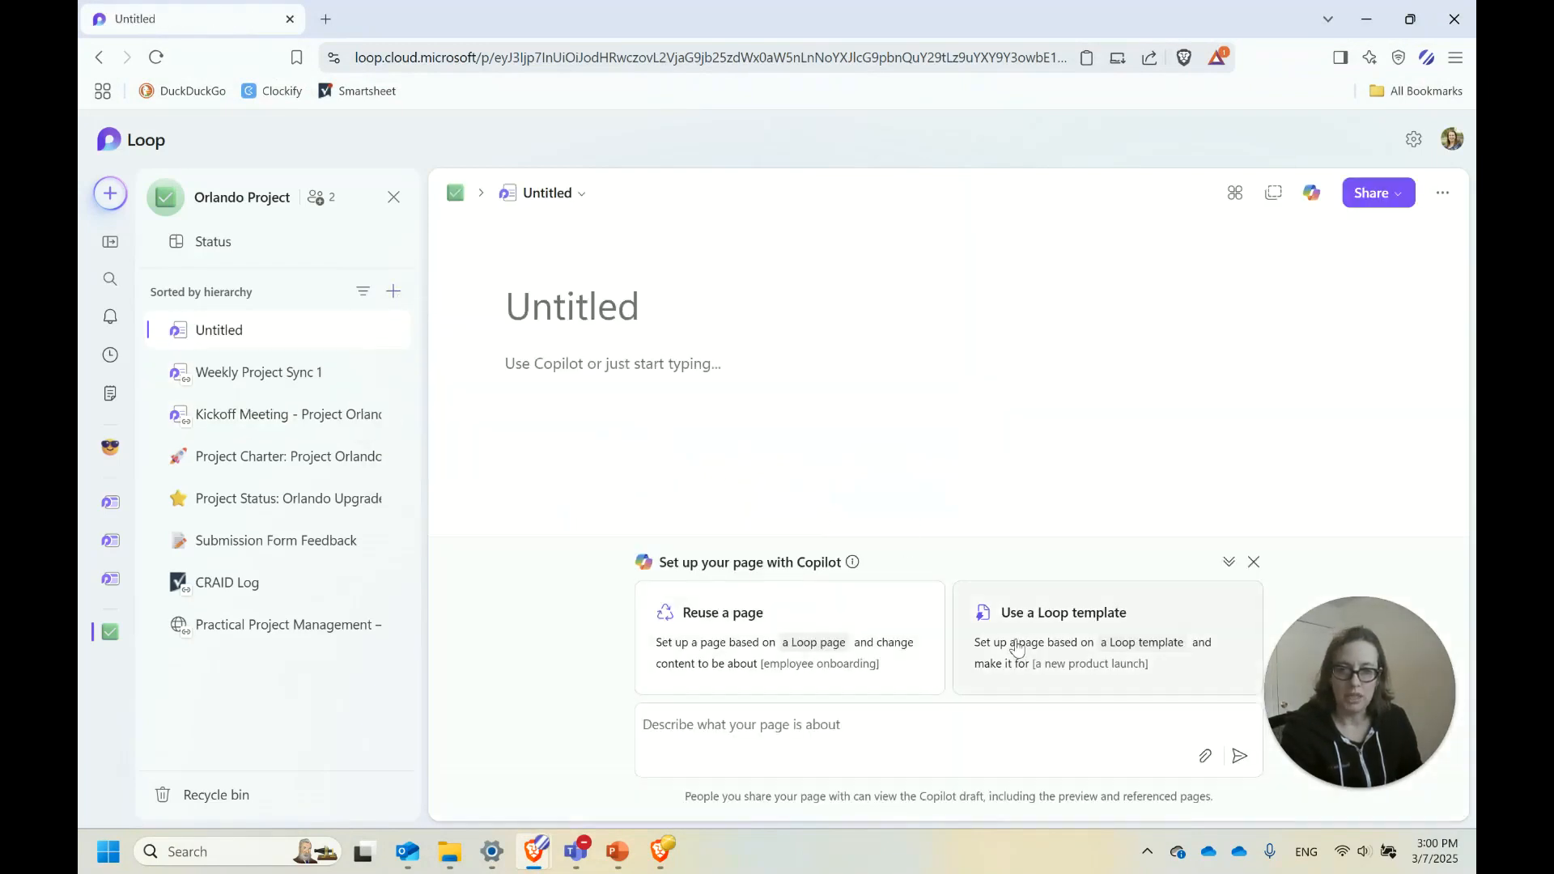
click(1053, 629)
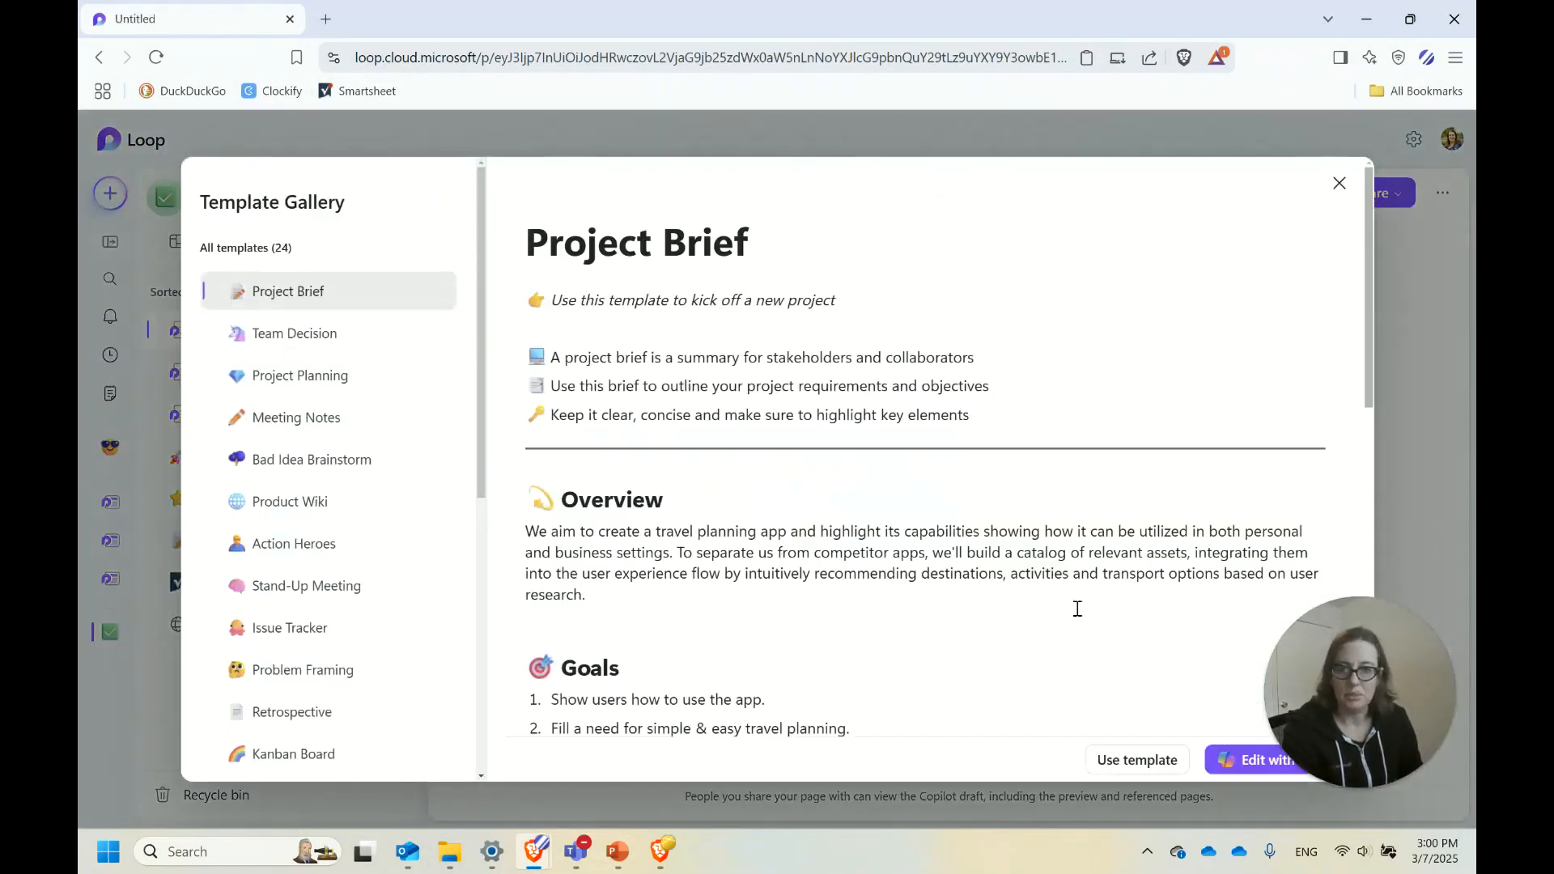
Browse the available templates, choose Project Planning for the new page and close the gallery
scroll(330, 405, down, 5)
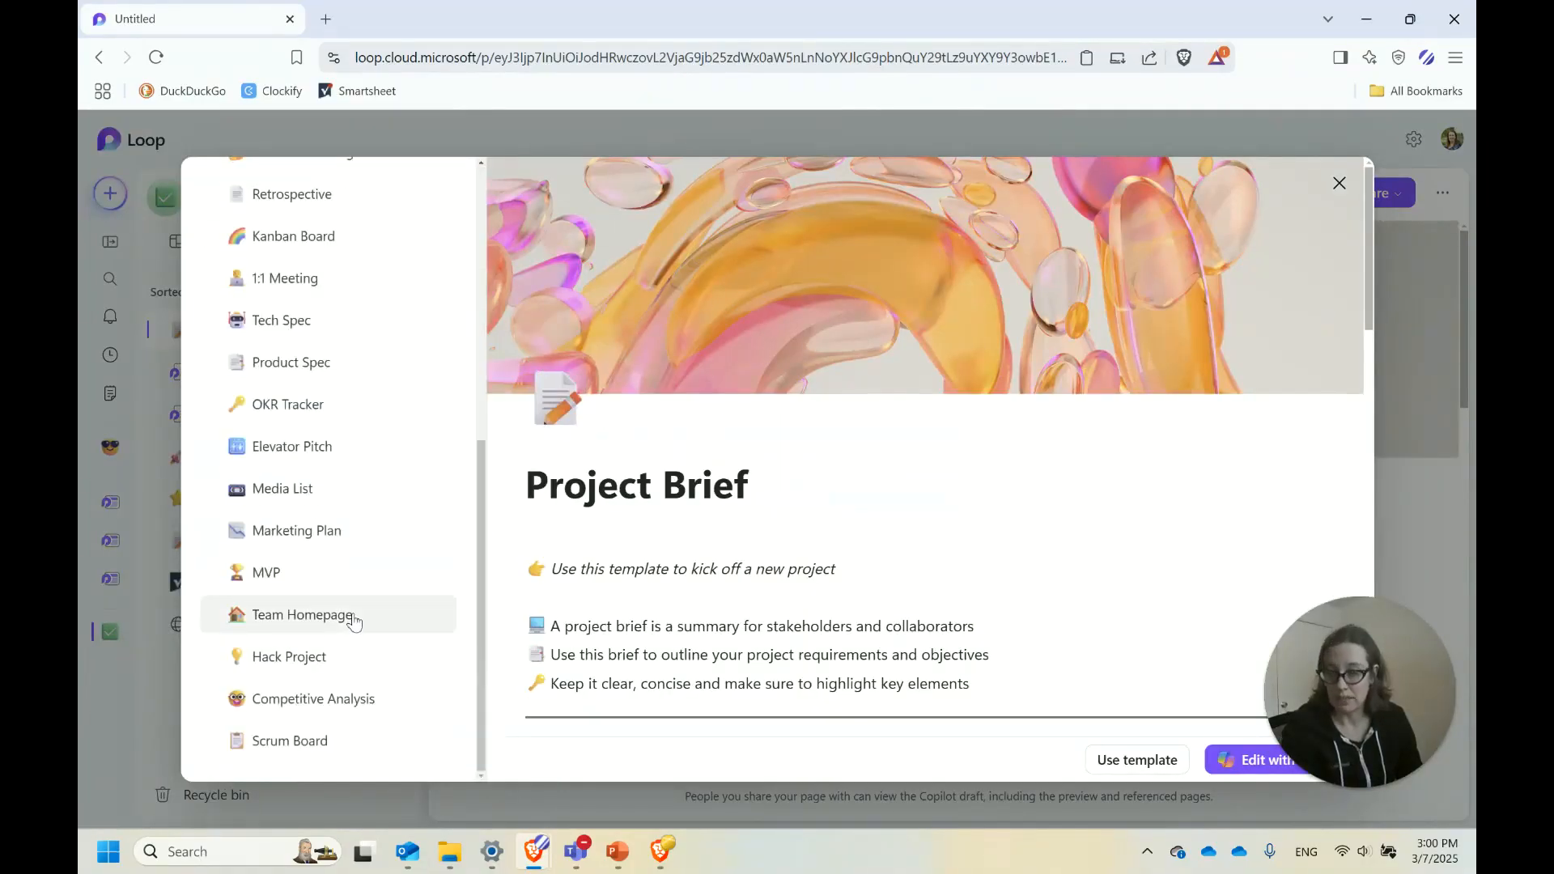
scroll(348, 599, up, 3)
scroll(348, 593, up, 3)
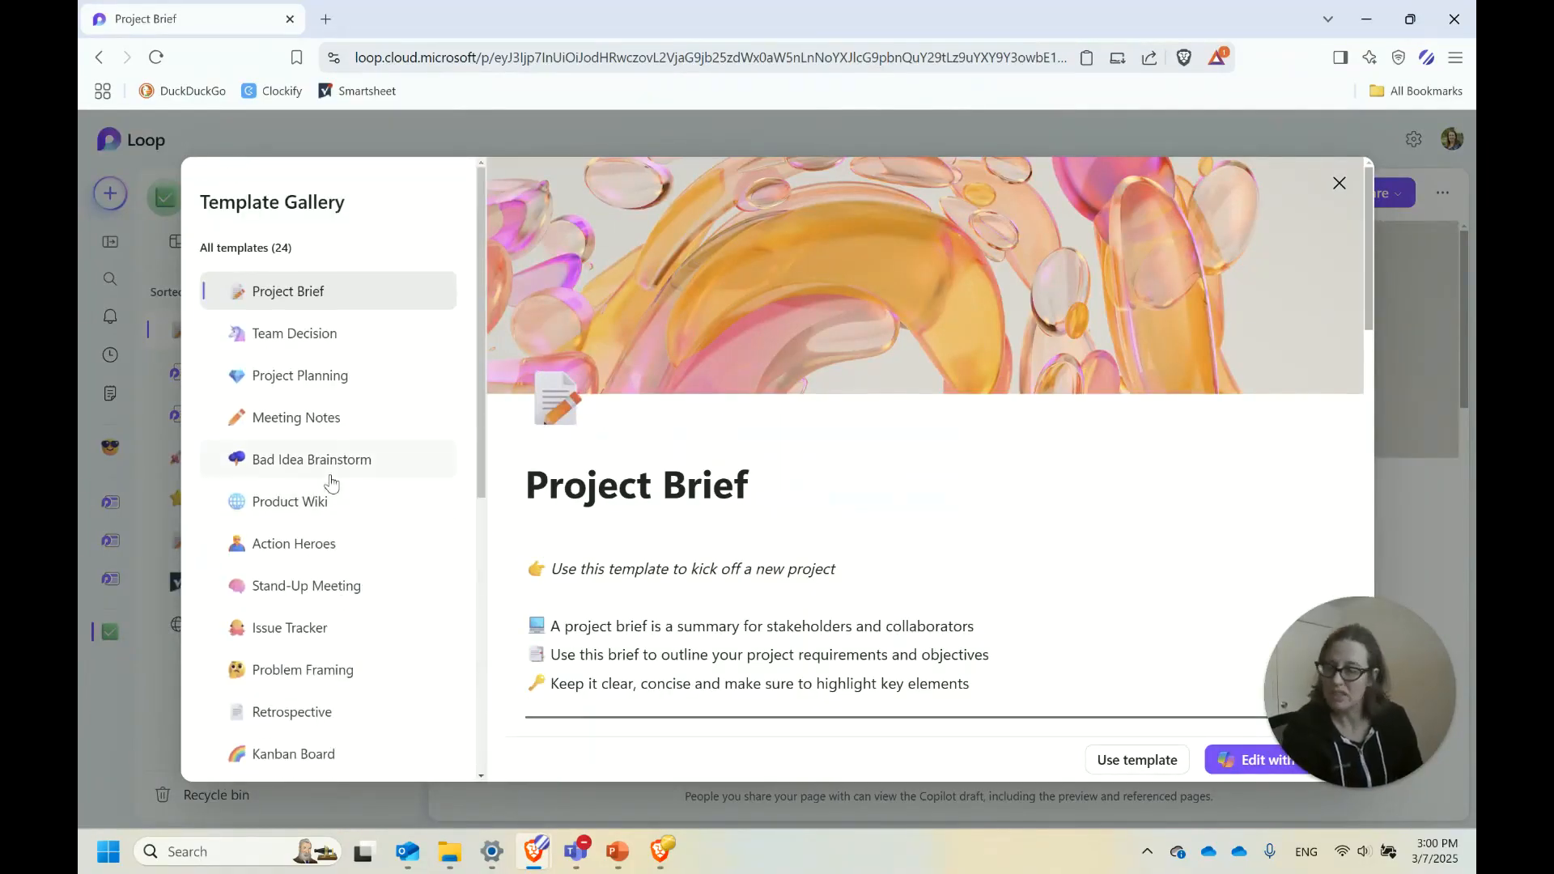
click(333, 393)
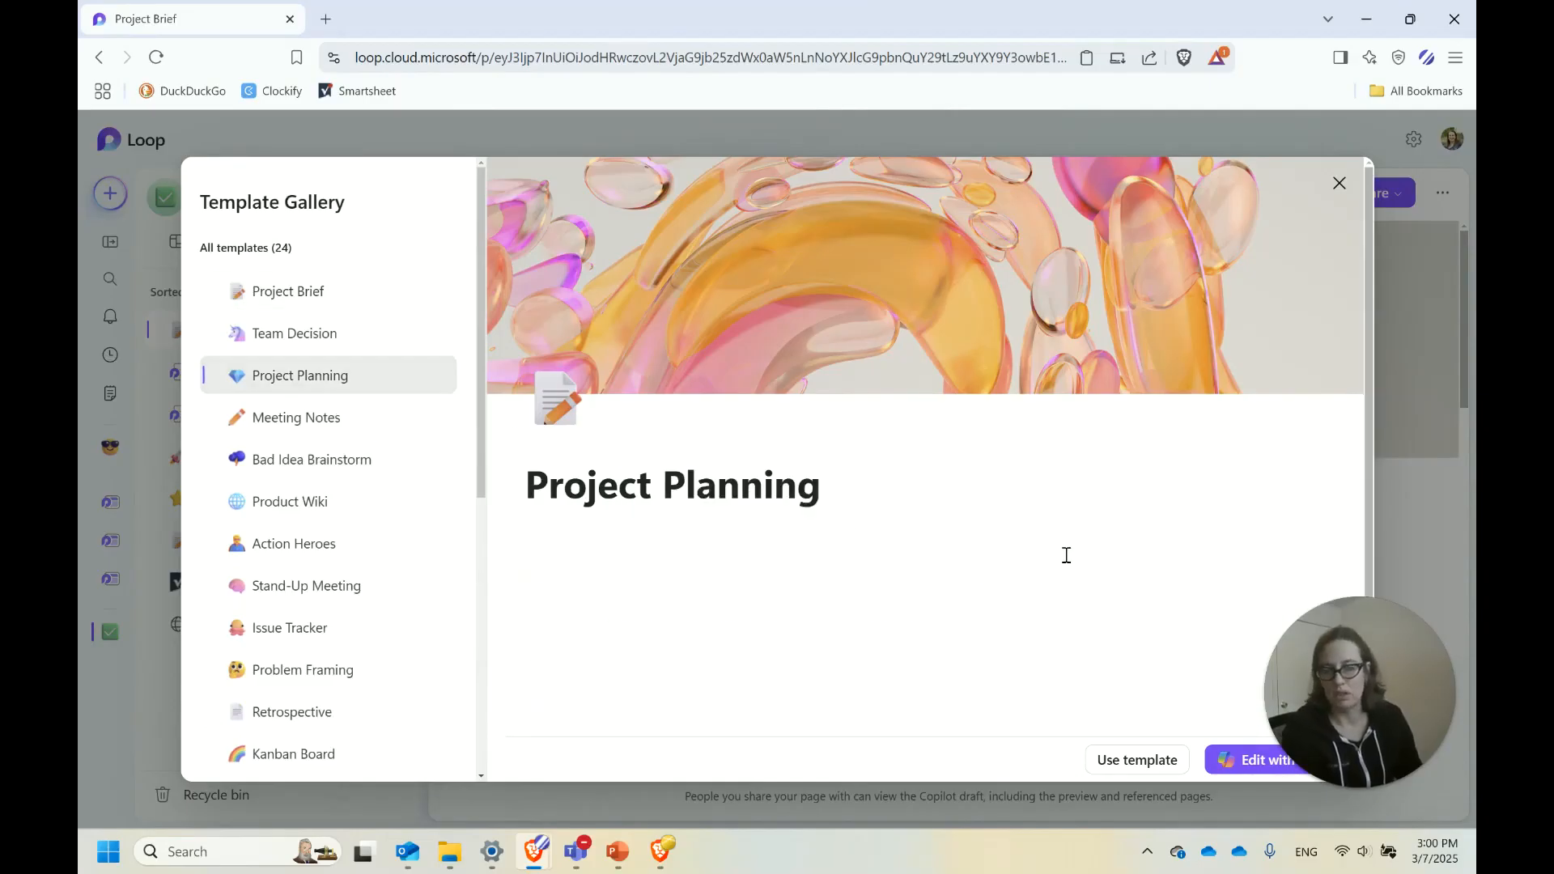
scroll(781, 488, down, 6)
scroll(799, 513, up, 6)
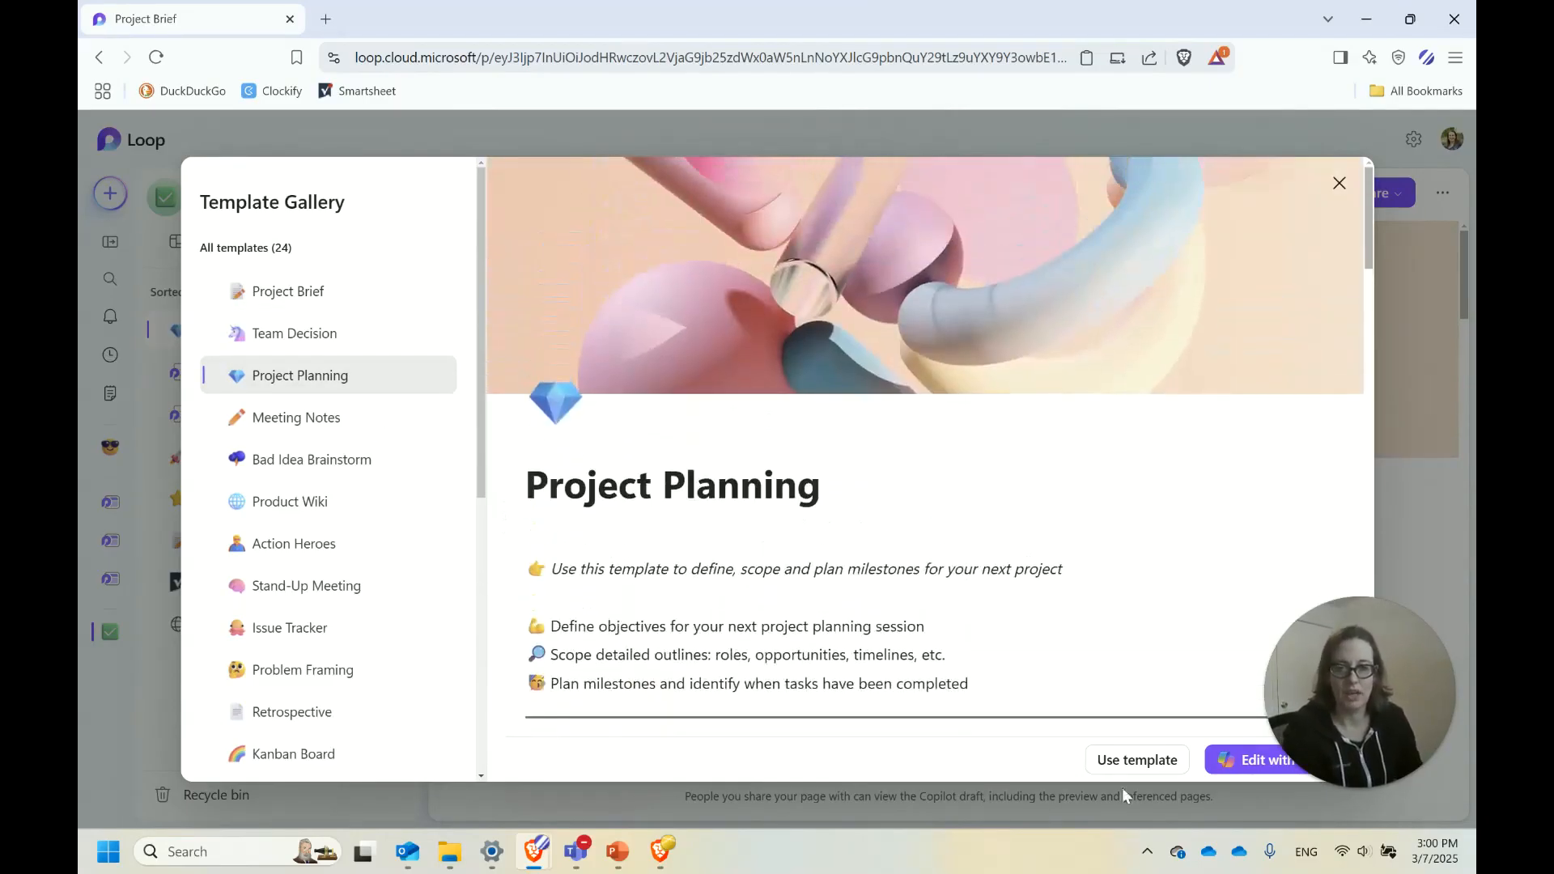
click(1339, 183)
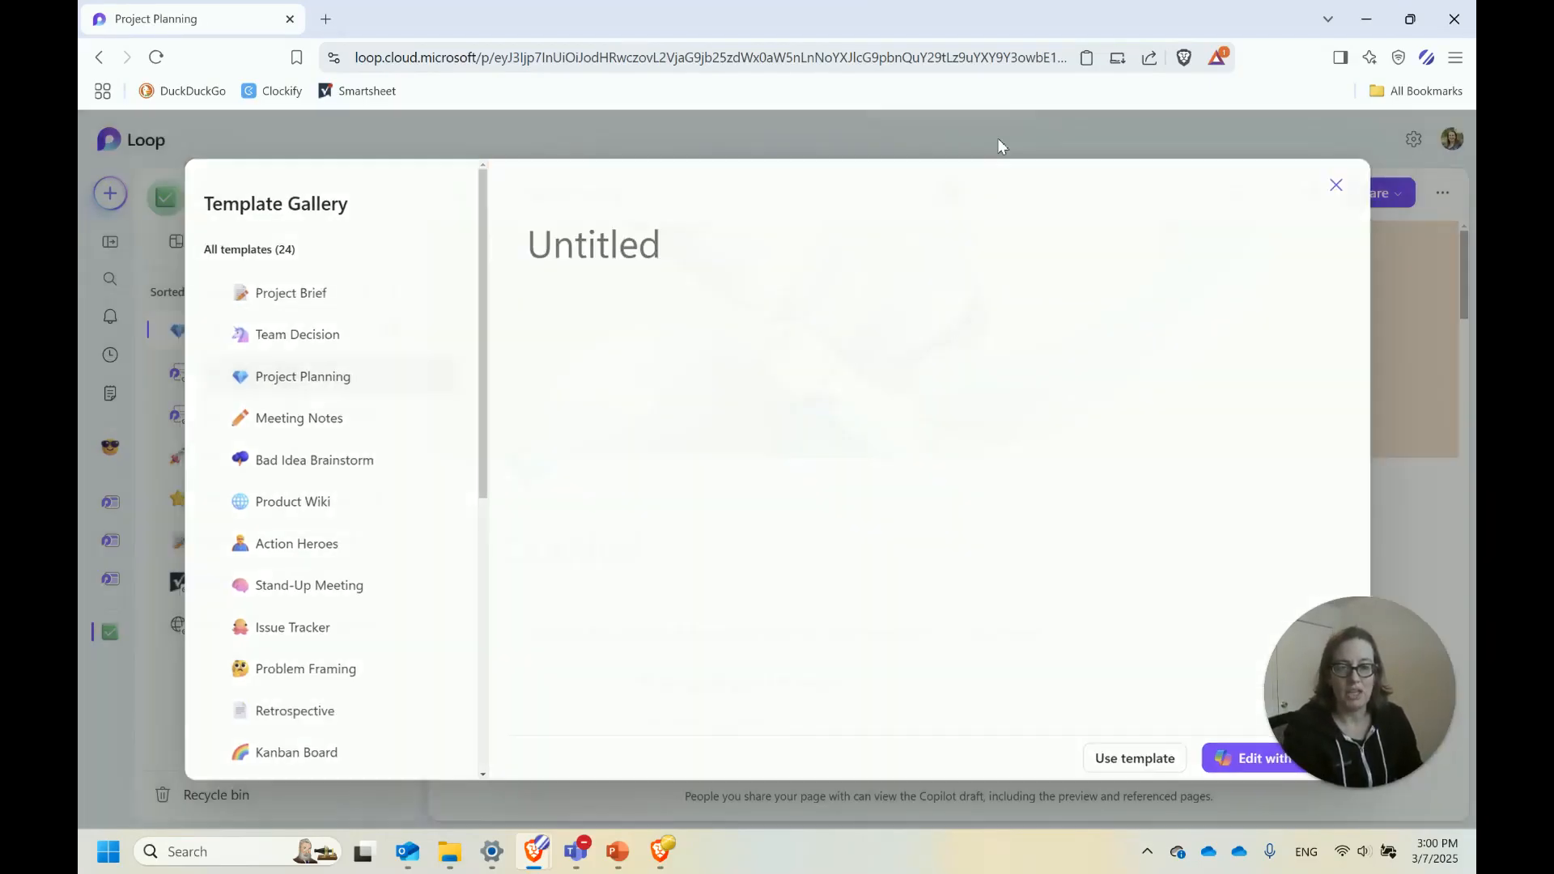
Open the "Project Charter: Project Orlando" page and review its description, timeline and team members
click(291, 414)
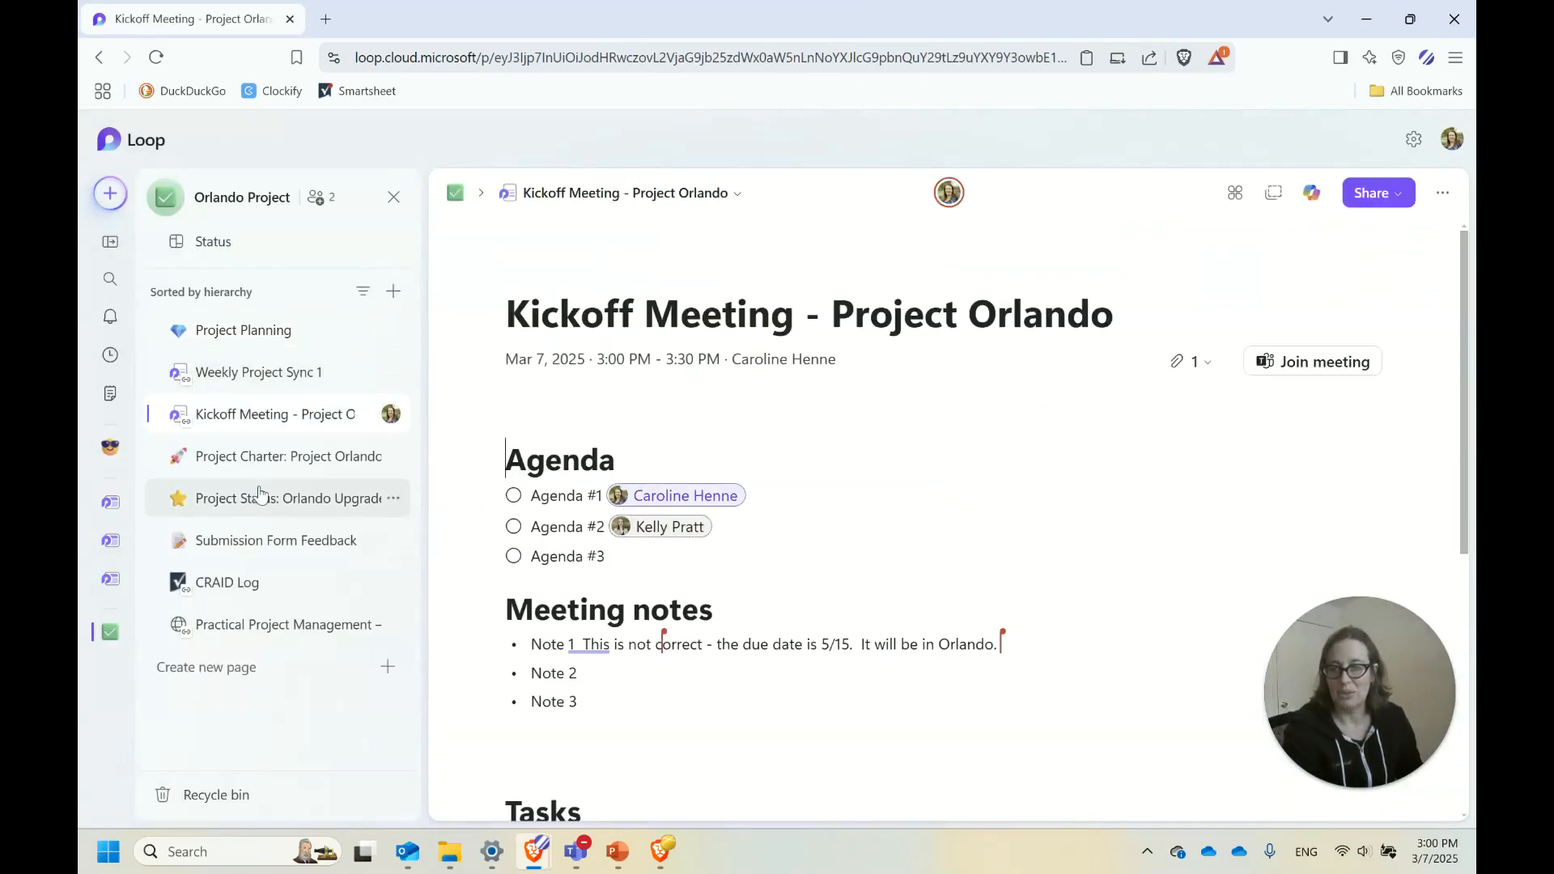
click(261, 458)
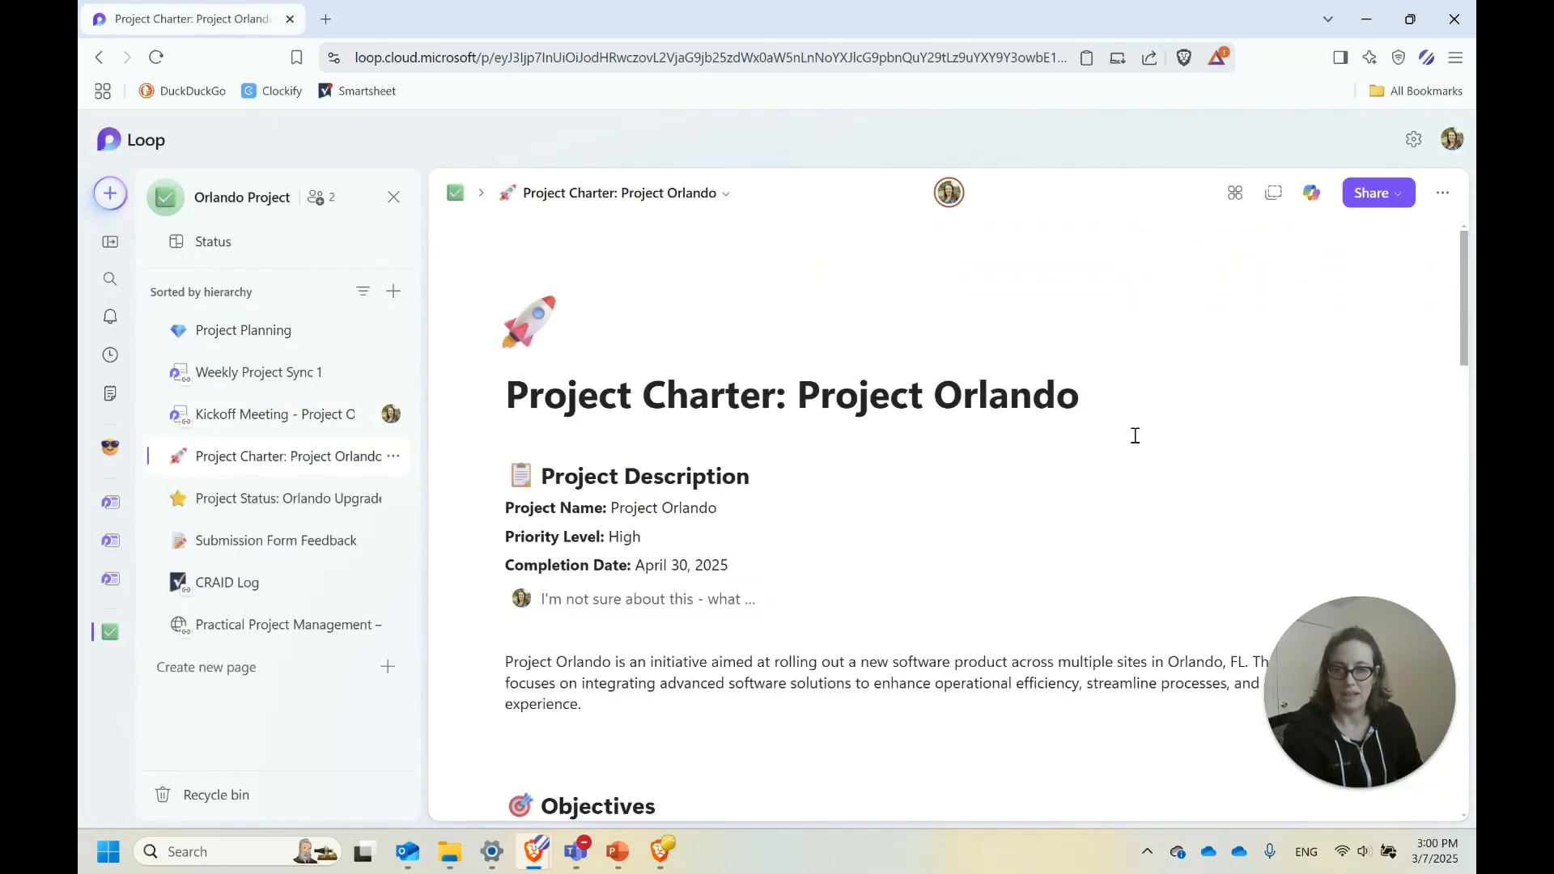
scroll(1094, 422, down, 4)
scroll(1094, 421, down, 10)
scroll(1093, 423, up, 10)
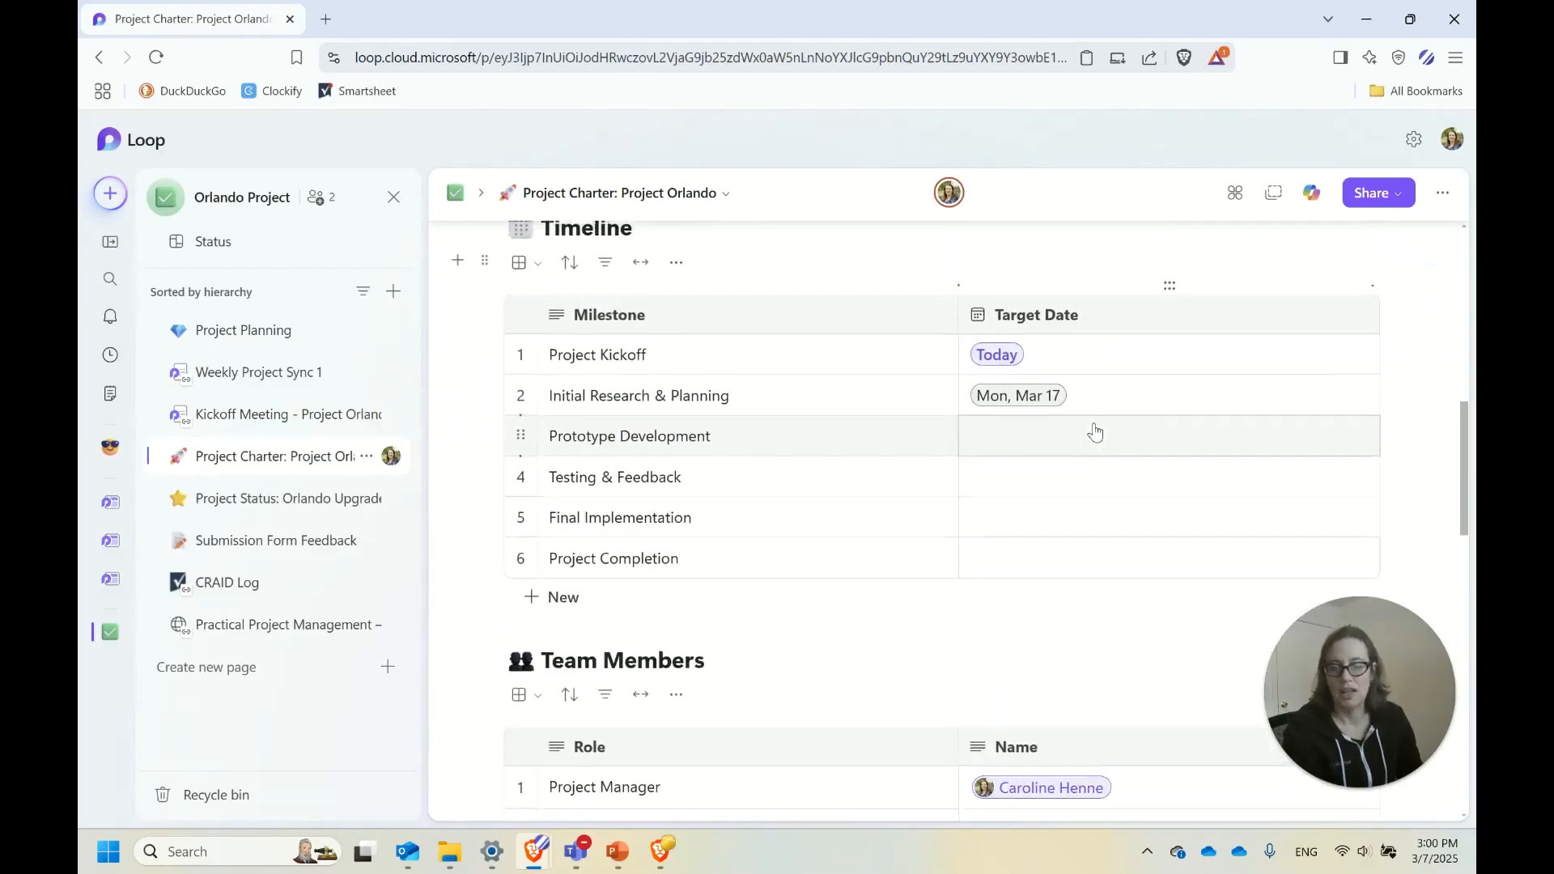
scroll(785, 376, up, 4)
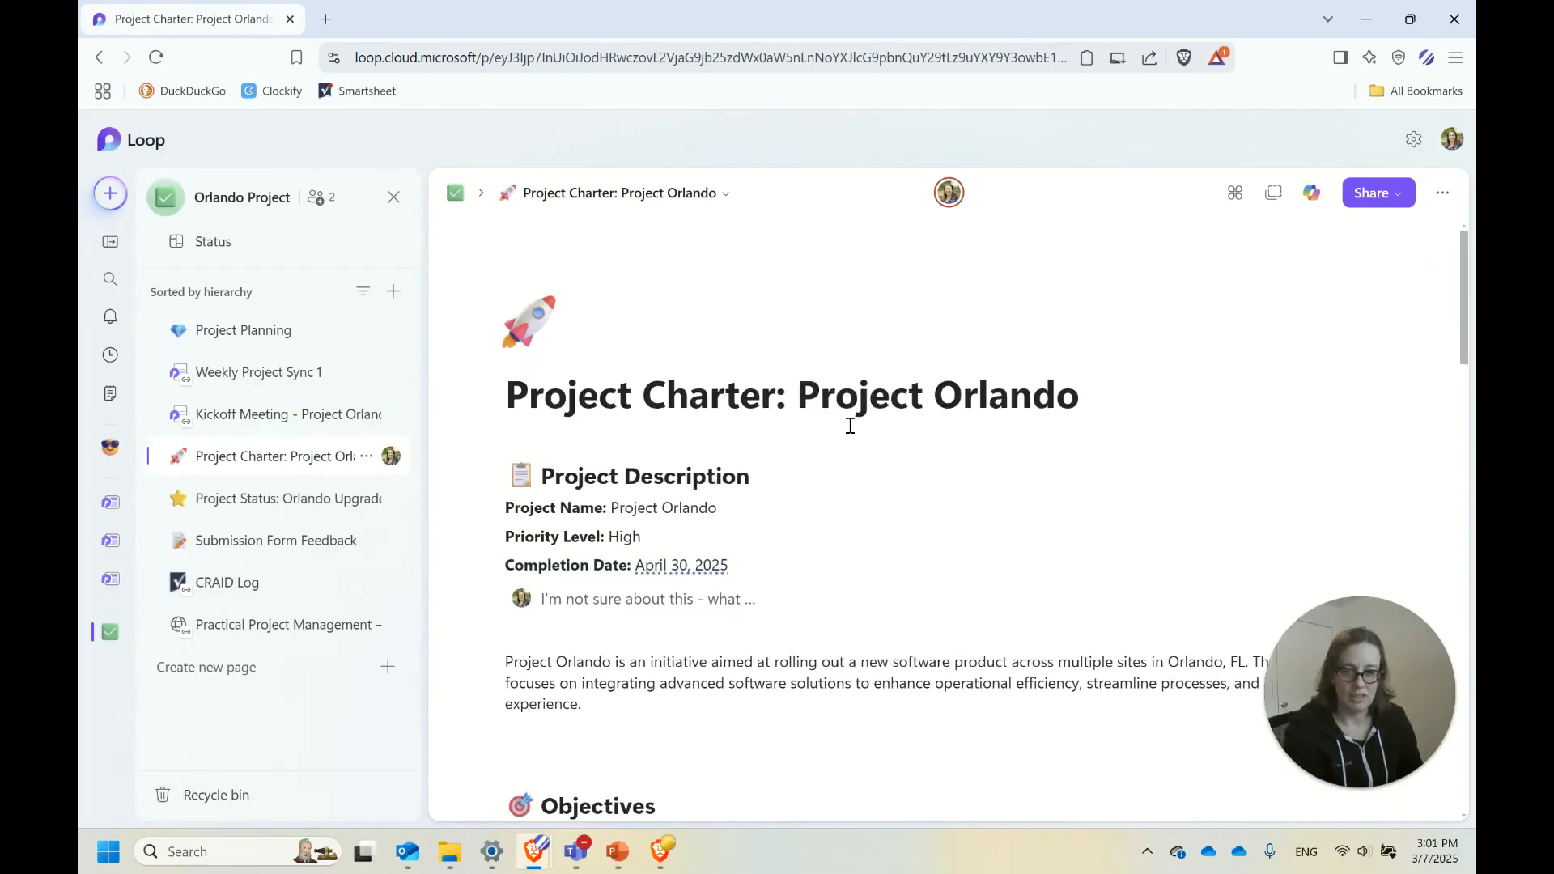
View the Project Charter page's options, including Save page as template, and check the "Loop Gotchas" slide in PowerPoint
click(366, 458)
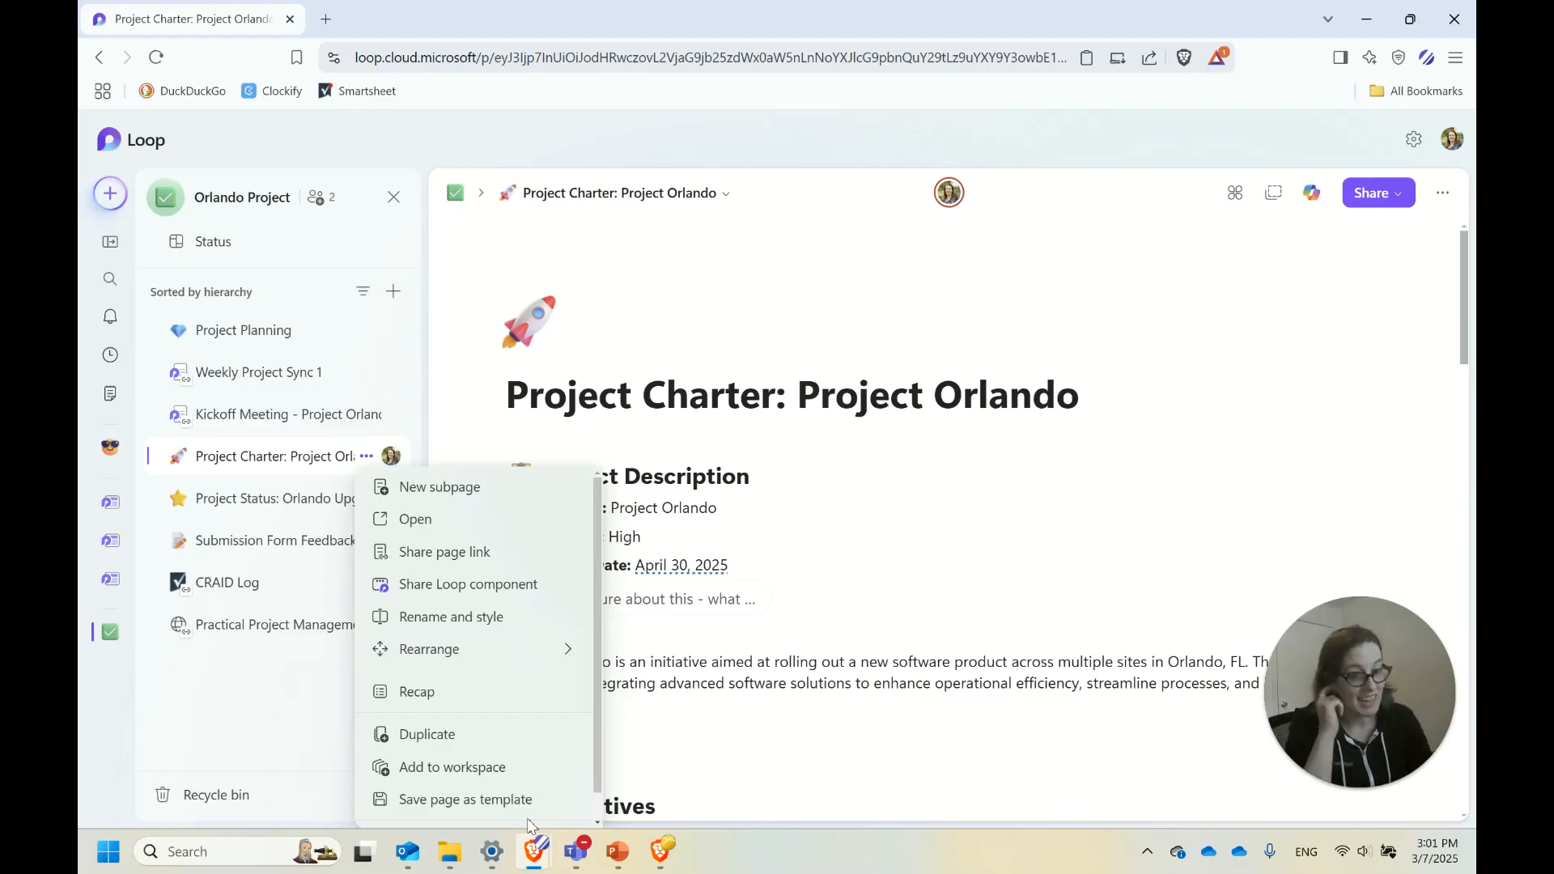
scroll(518, 810, down, 1)
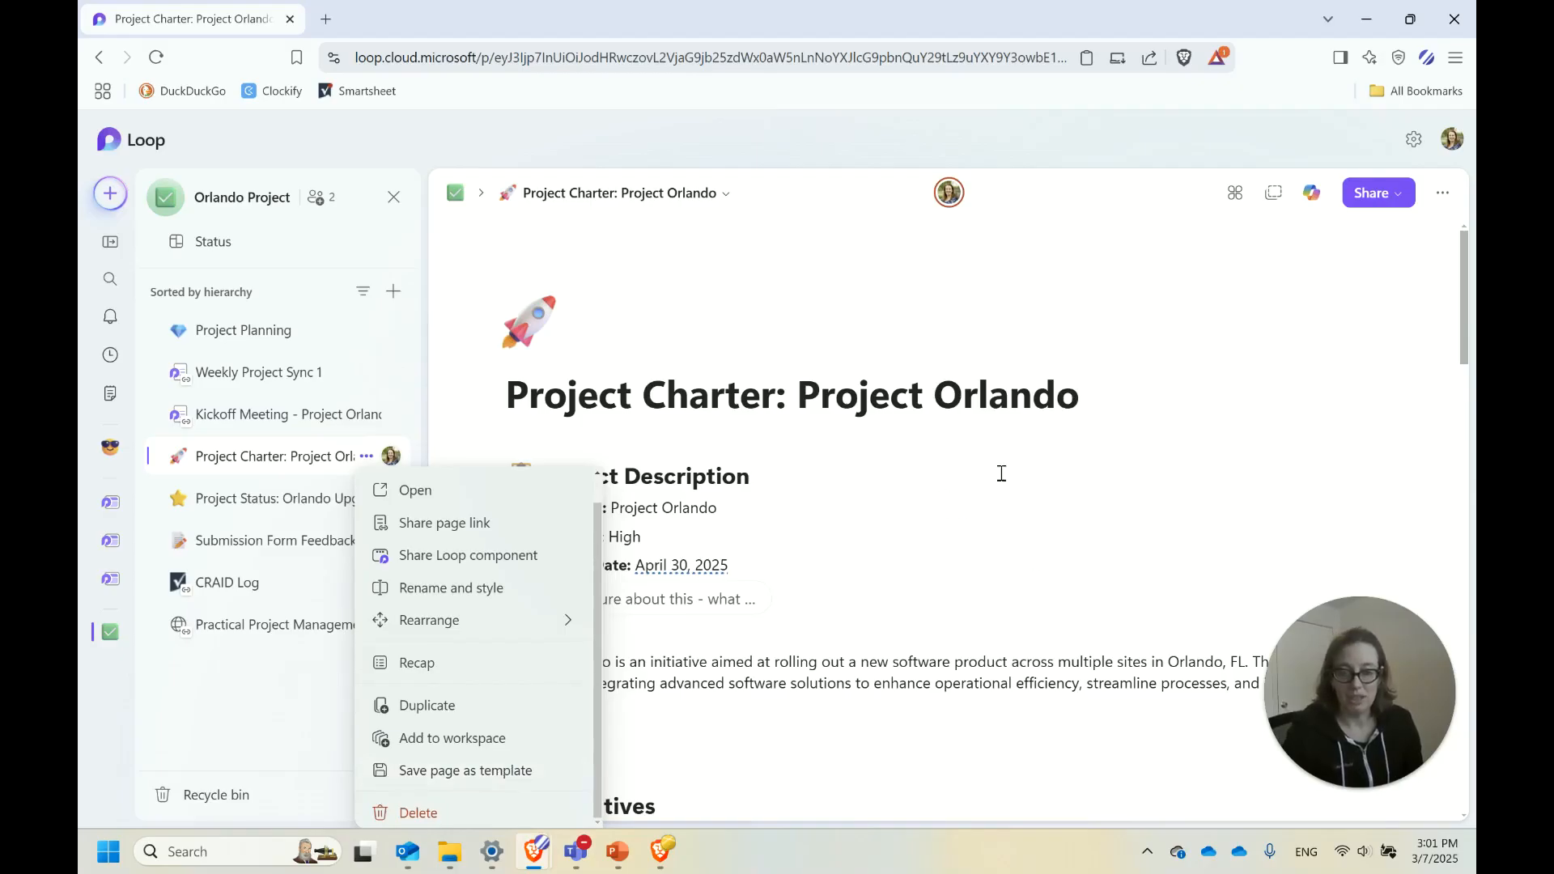
click(608, 855)
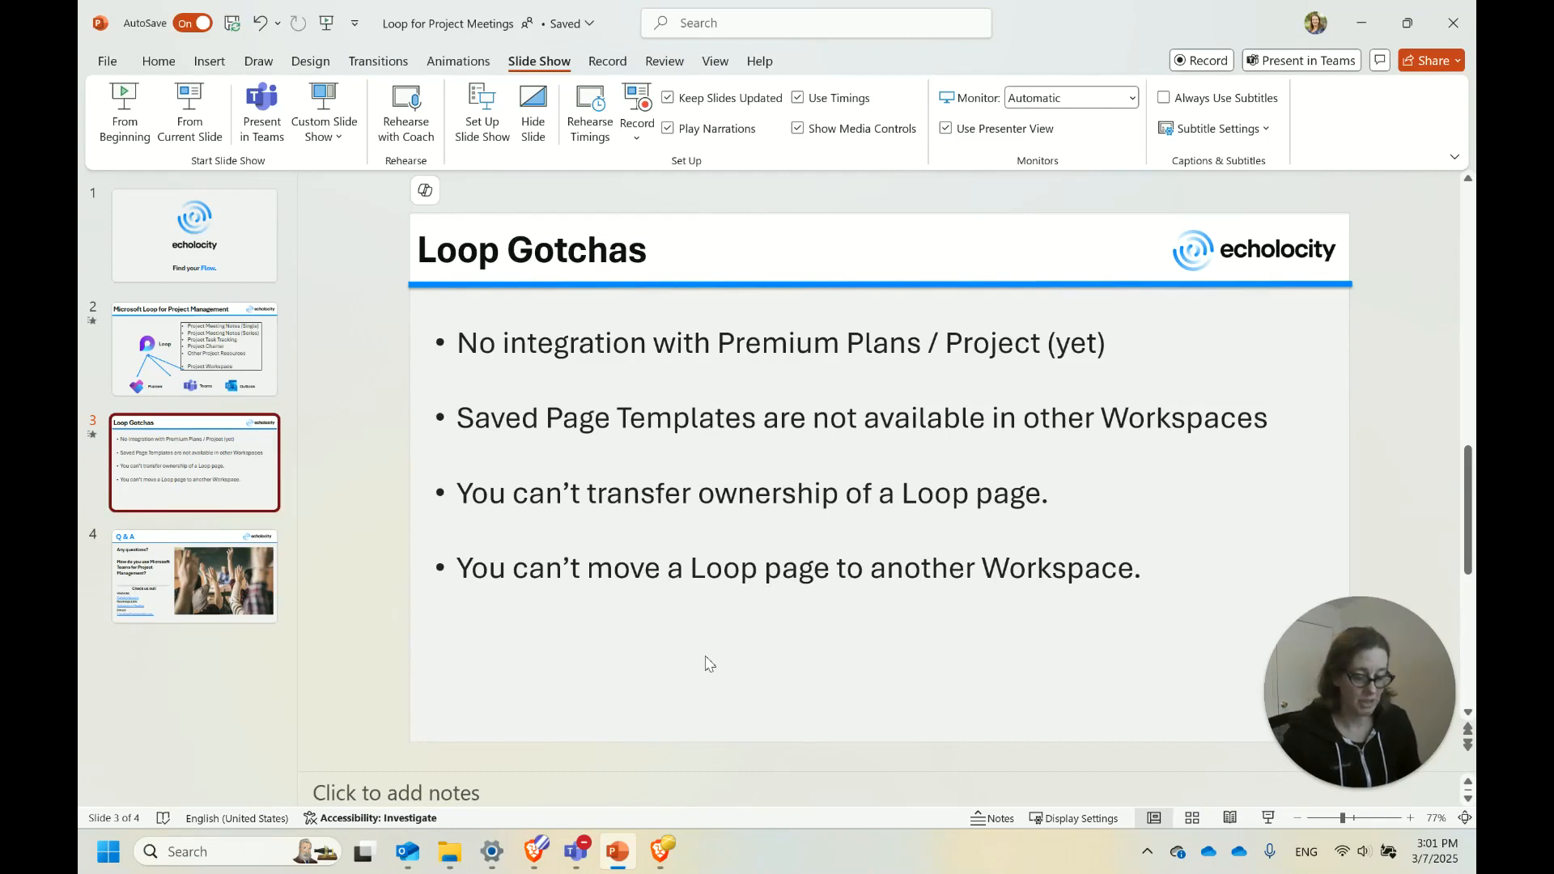
key(alt+Tab)
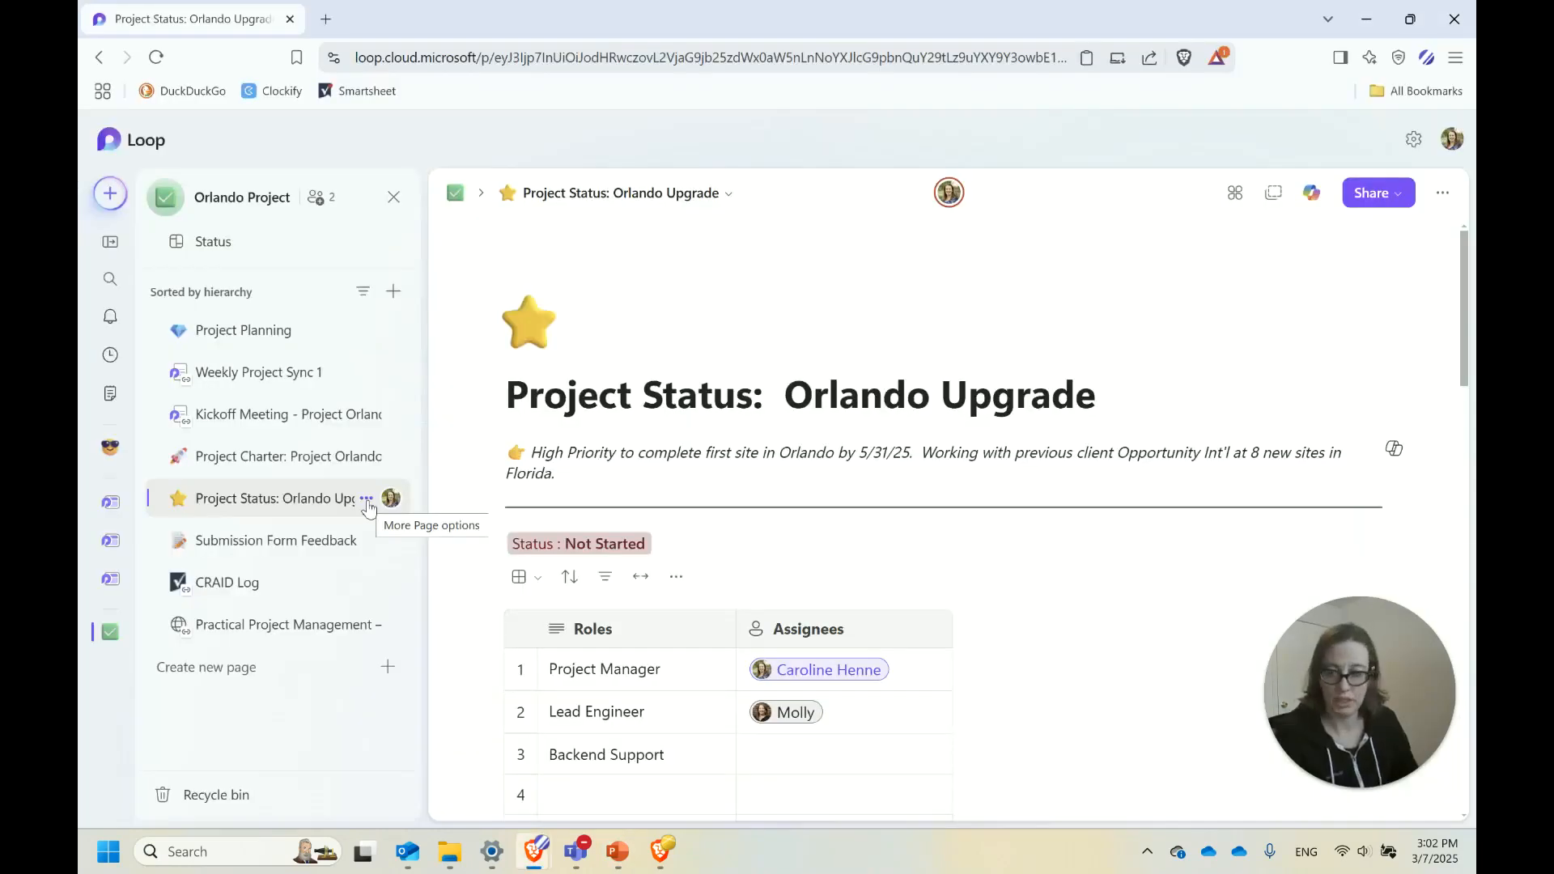
Check the member list of the Orlando Project workspace and close it
click(319, 203)
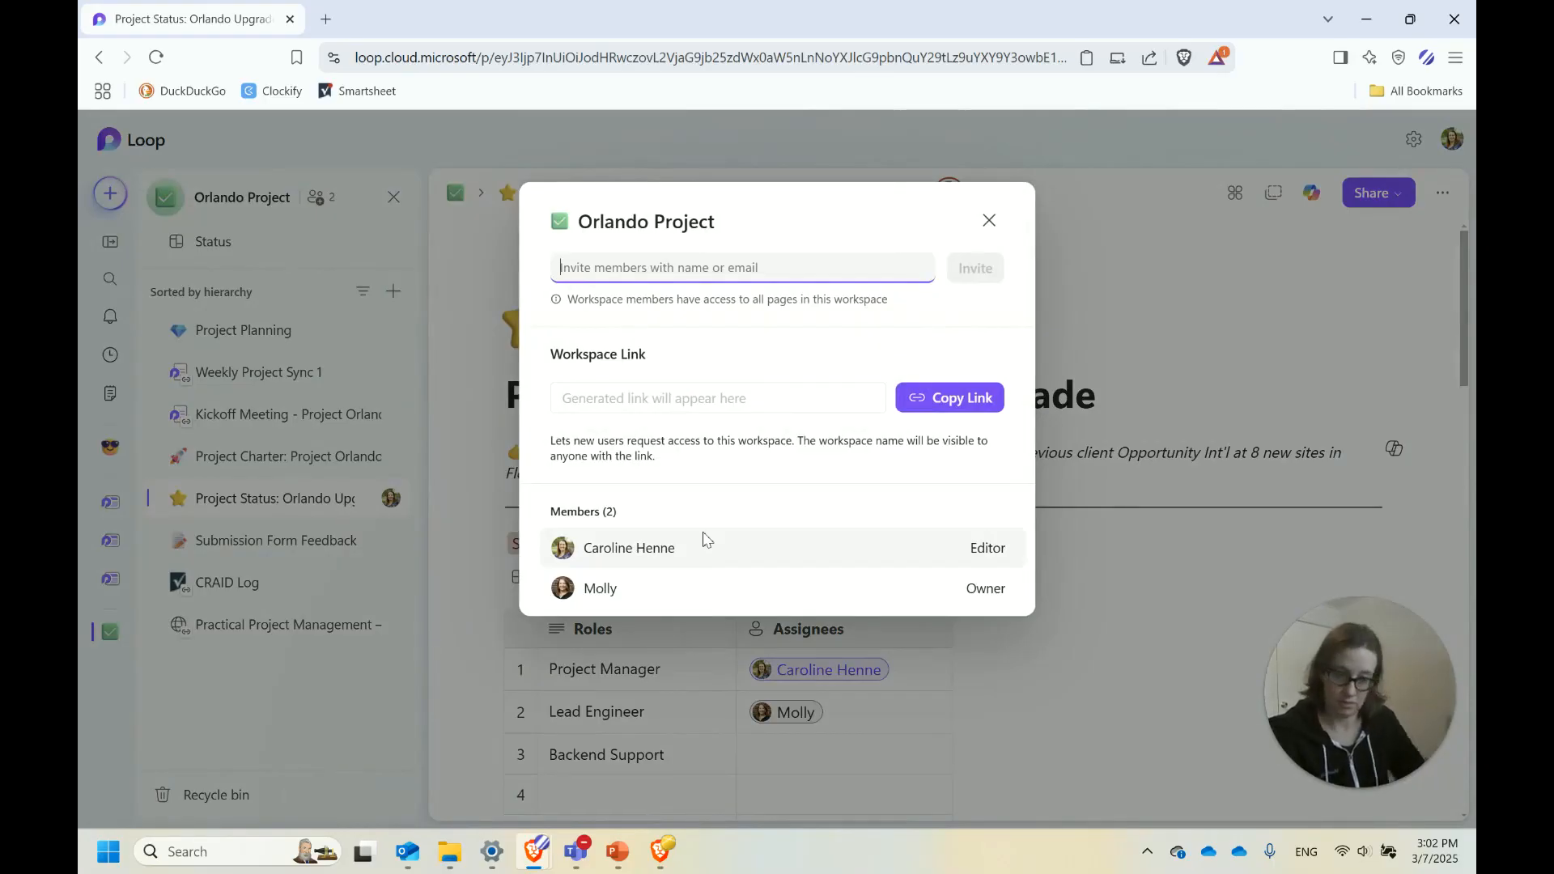
click(988, 221)
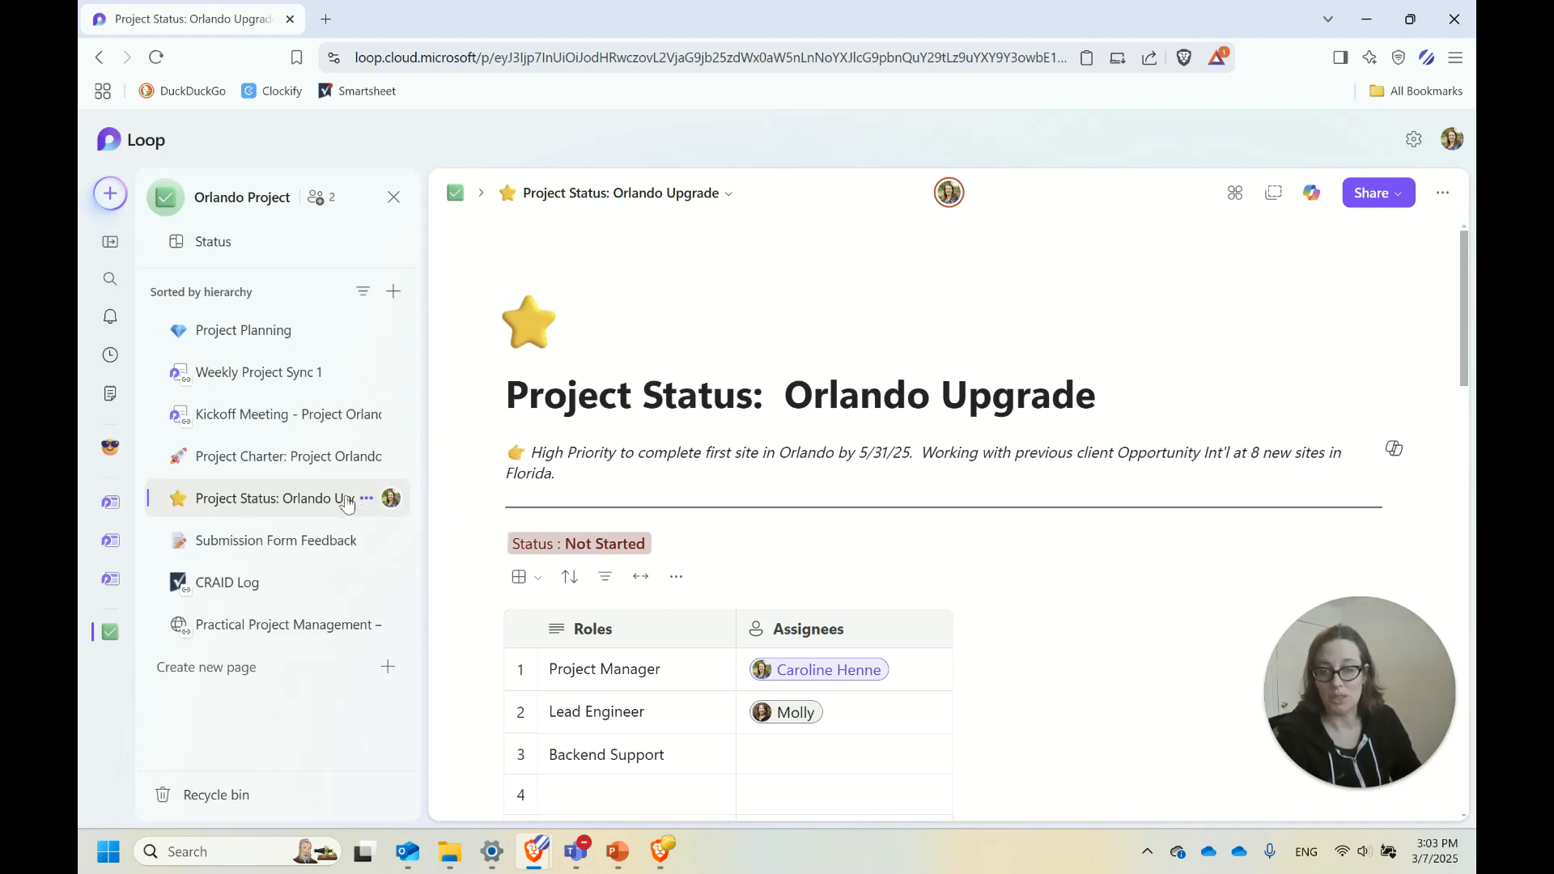
Open the "Project Charter: Project Orlando" page and add it to the Test Client workspace
click(297, 468)
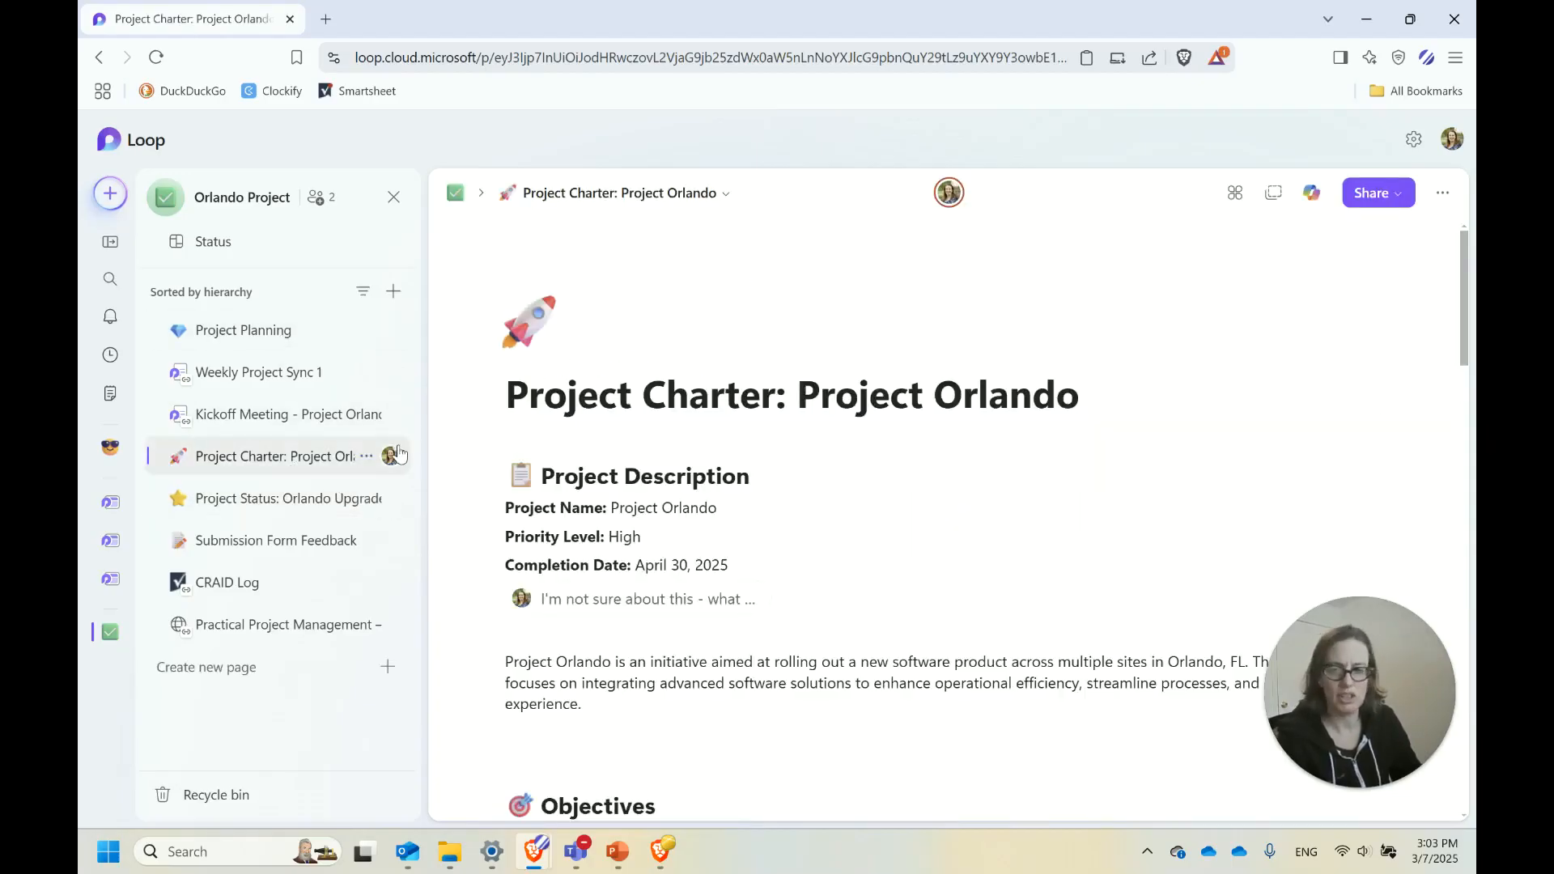
click(367, 457)
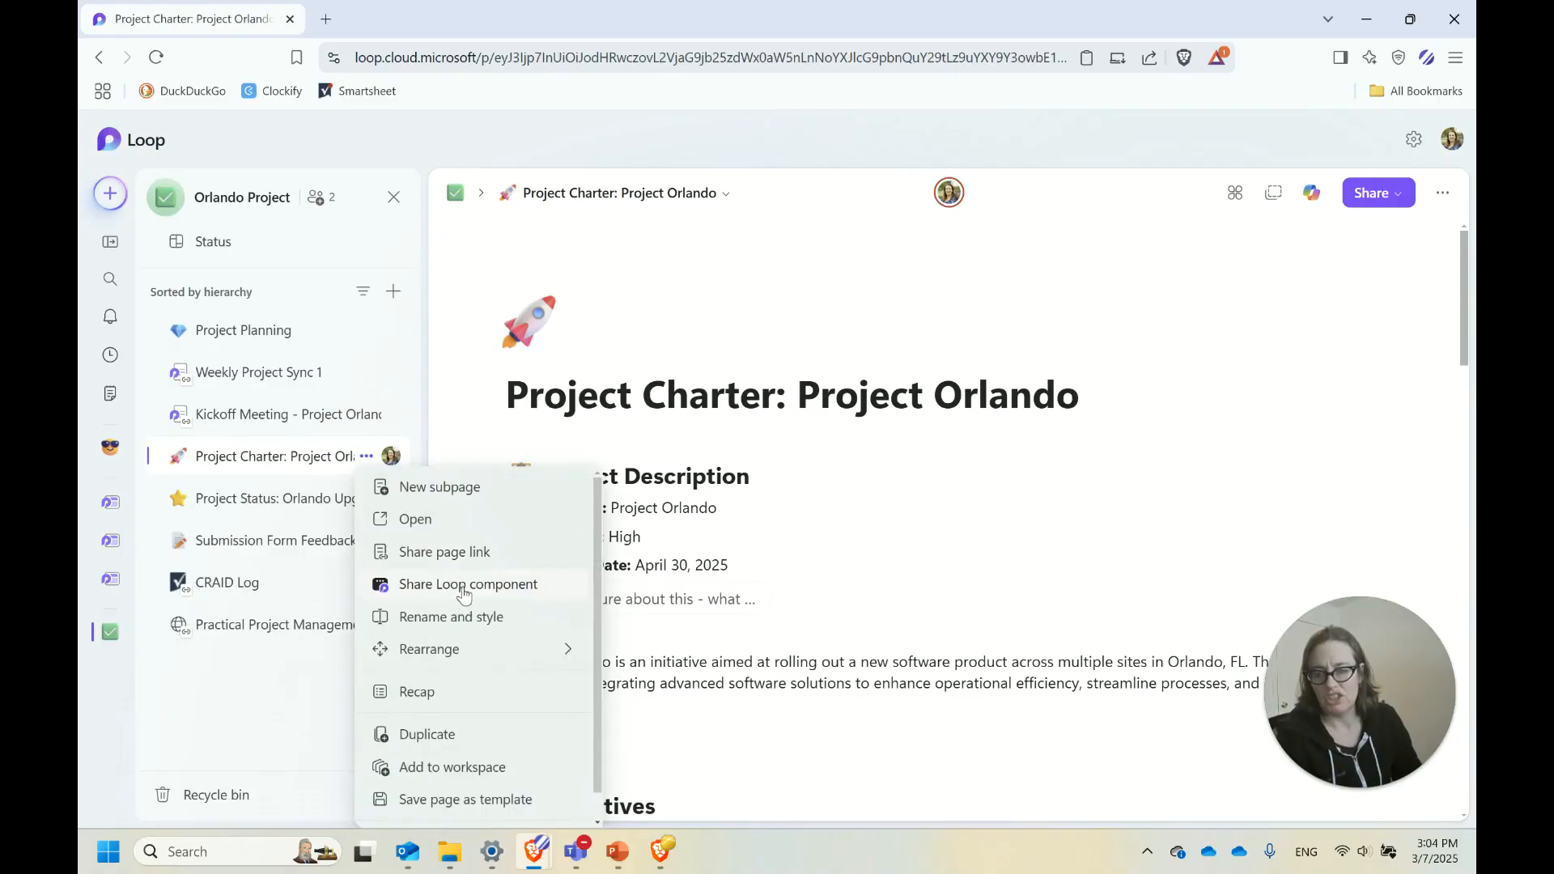
scroll(463, 635, down, 1)
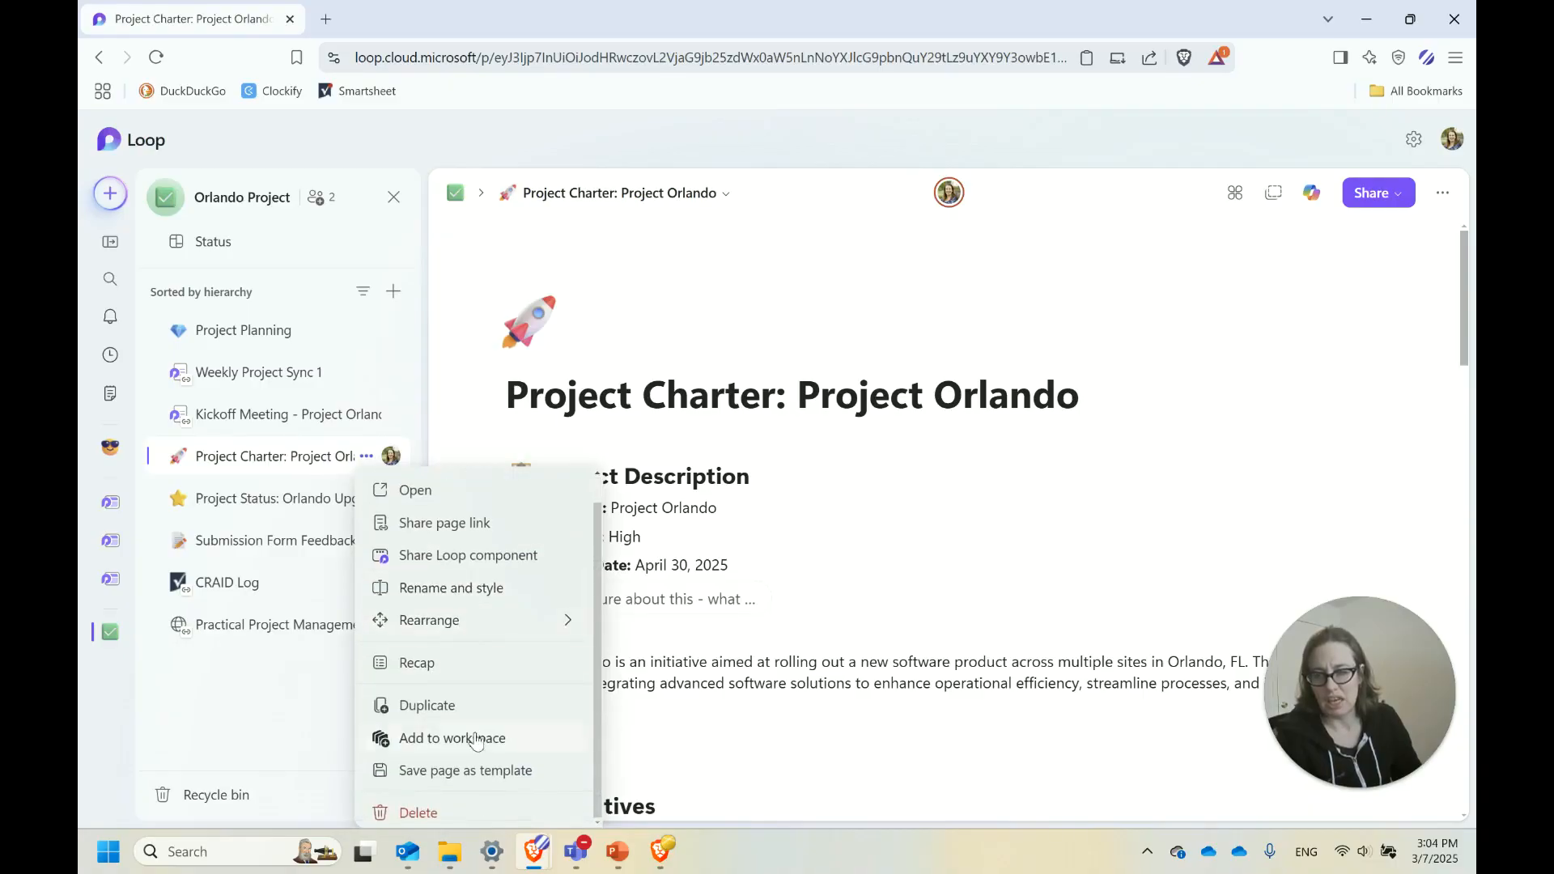
click(426, 737)
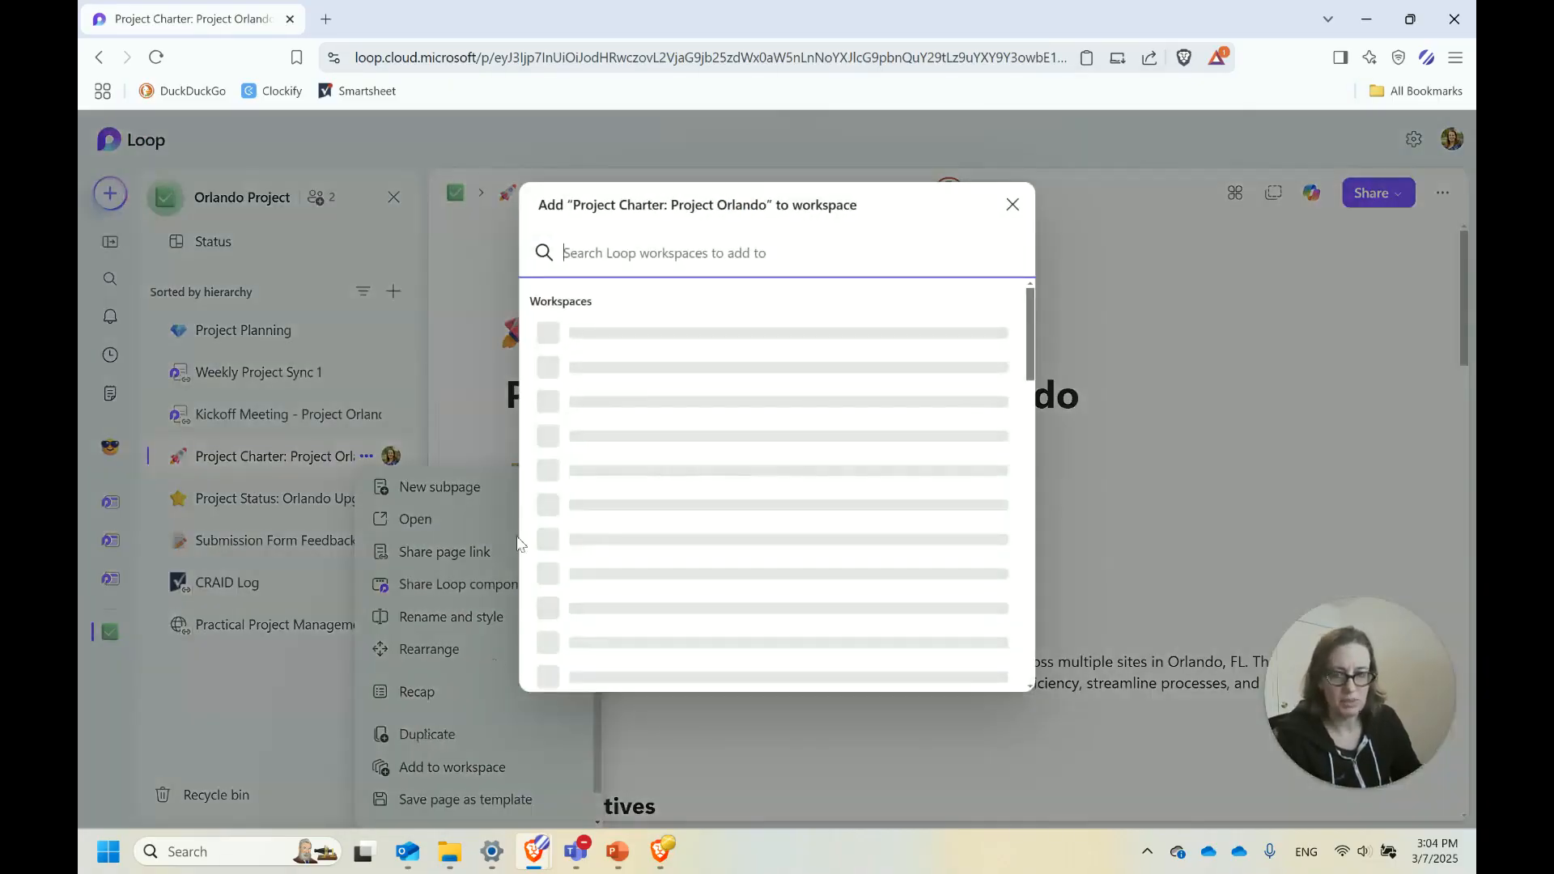
scroll(695, 520, down, 1)
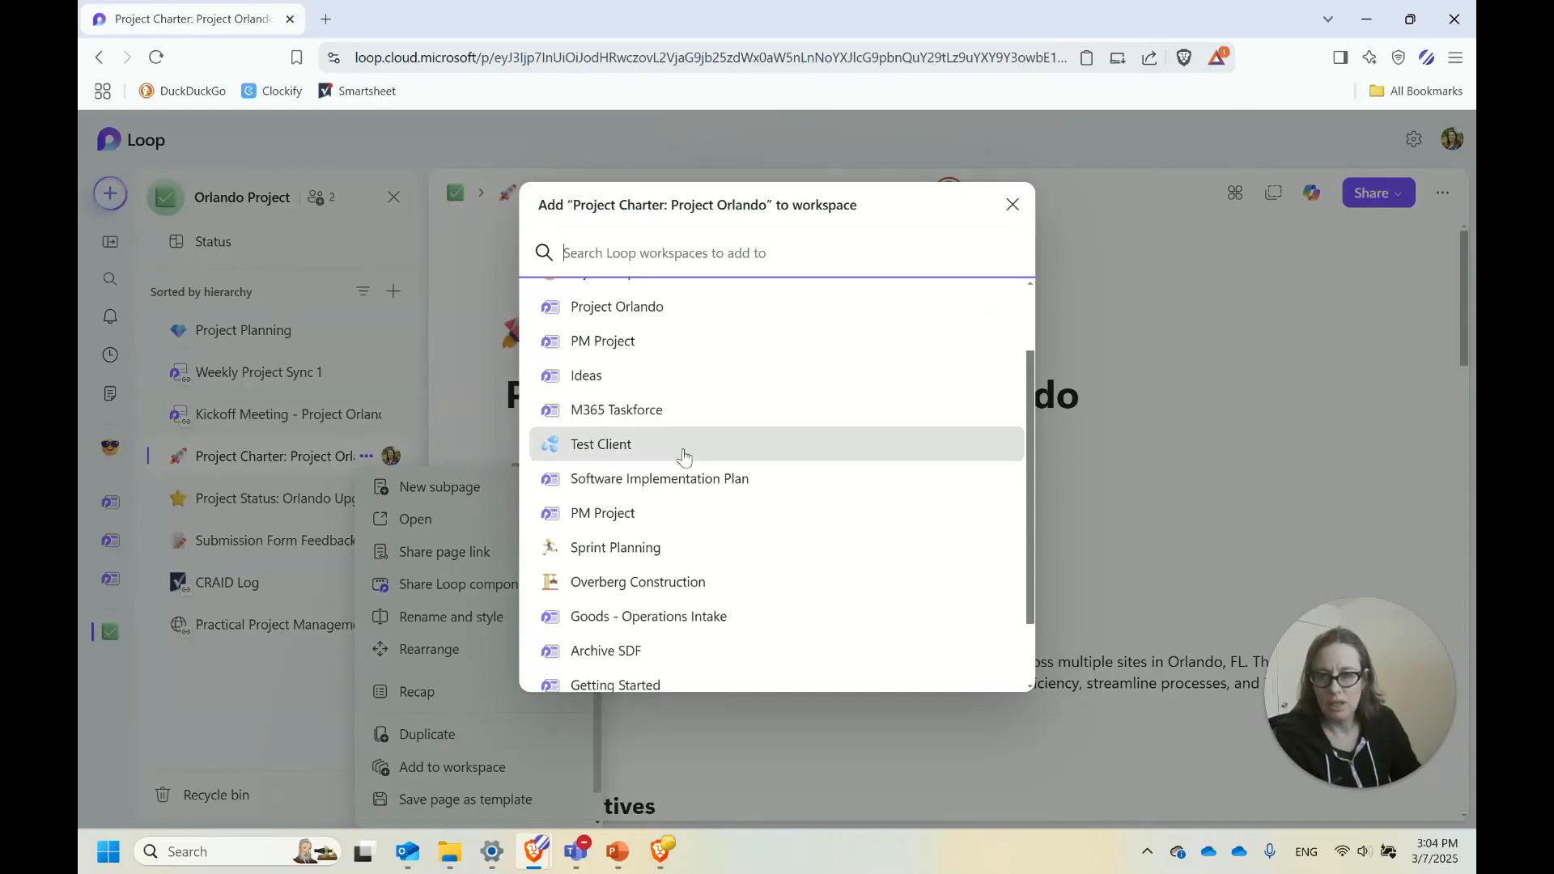
click(666, 453)
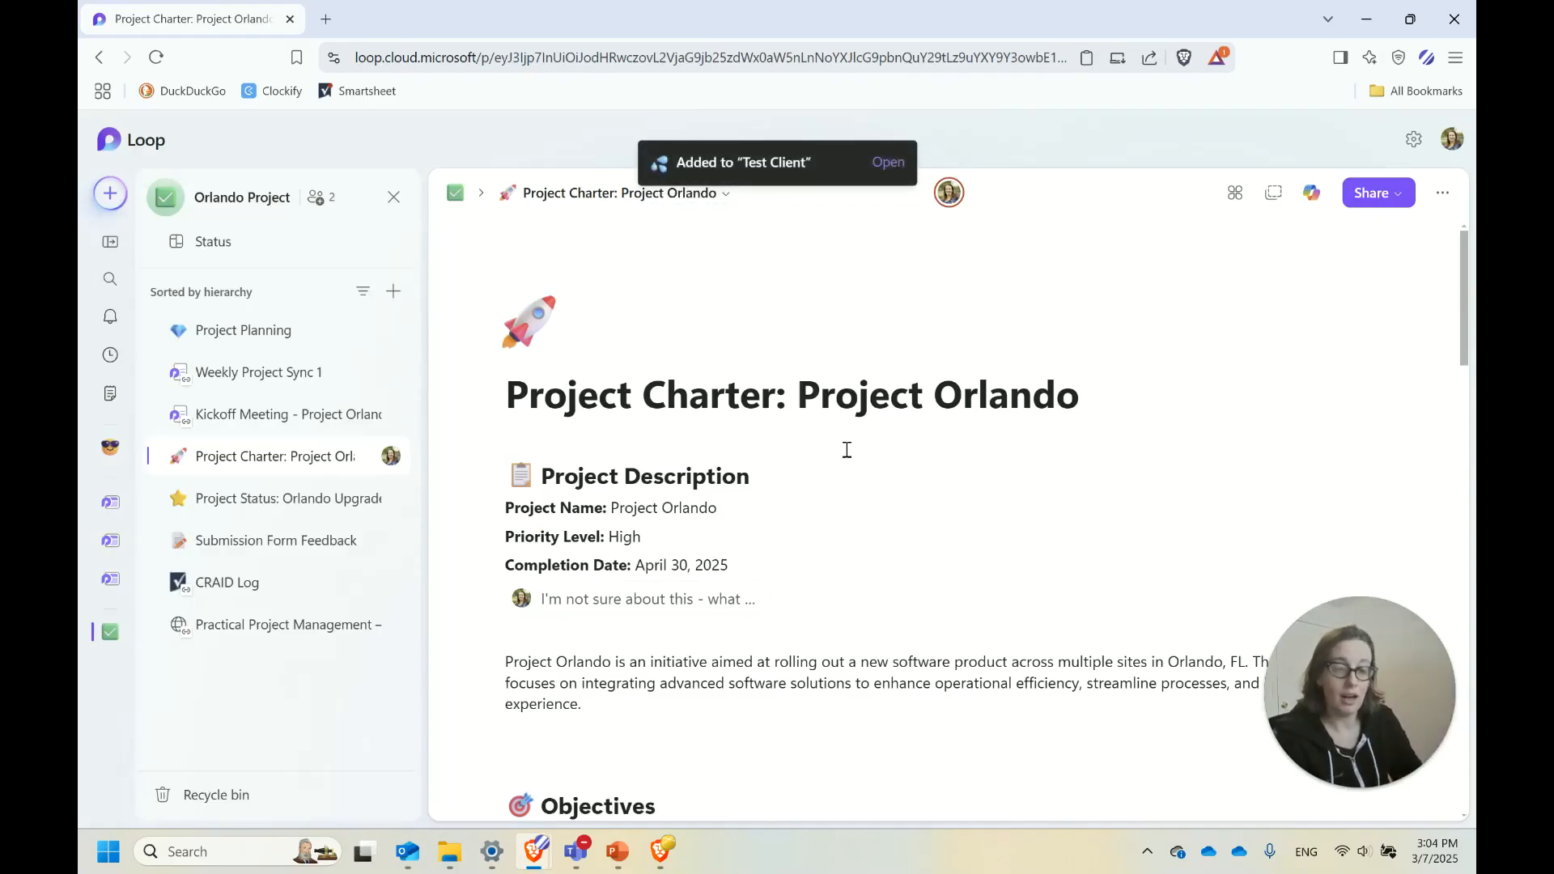
Open the Project Charter page in the Test Client workspace and add the line "UPDATE FROM NEW WORKSPACE" above the Objectives heading
click(887, 162)
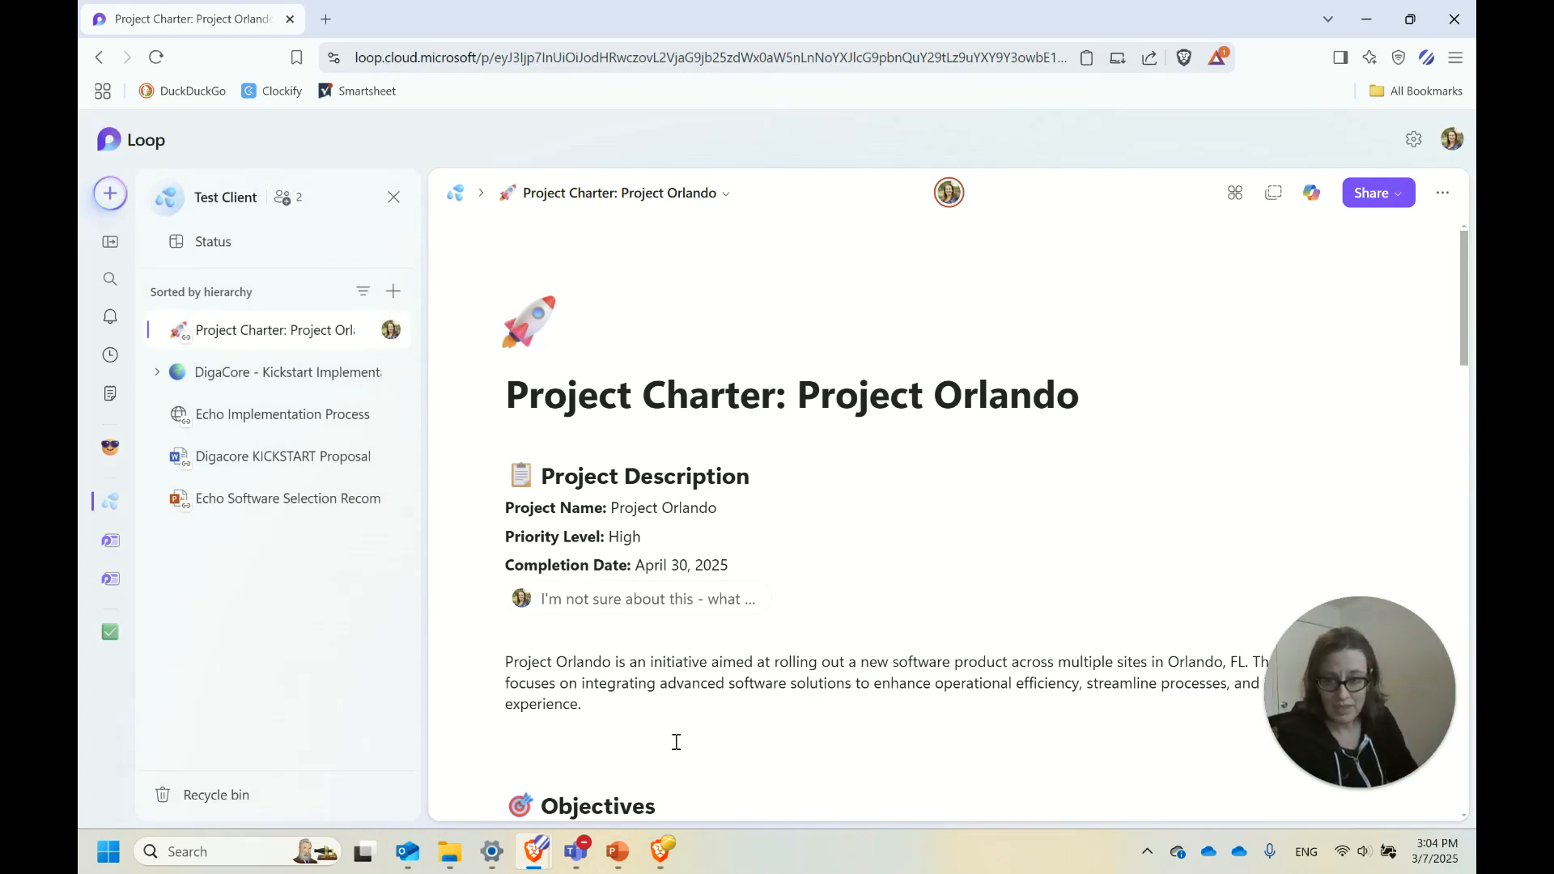
scroll(676, 732, down, 7)
scroll(649, 478, up, 5)
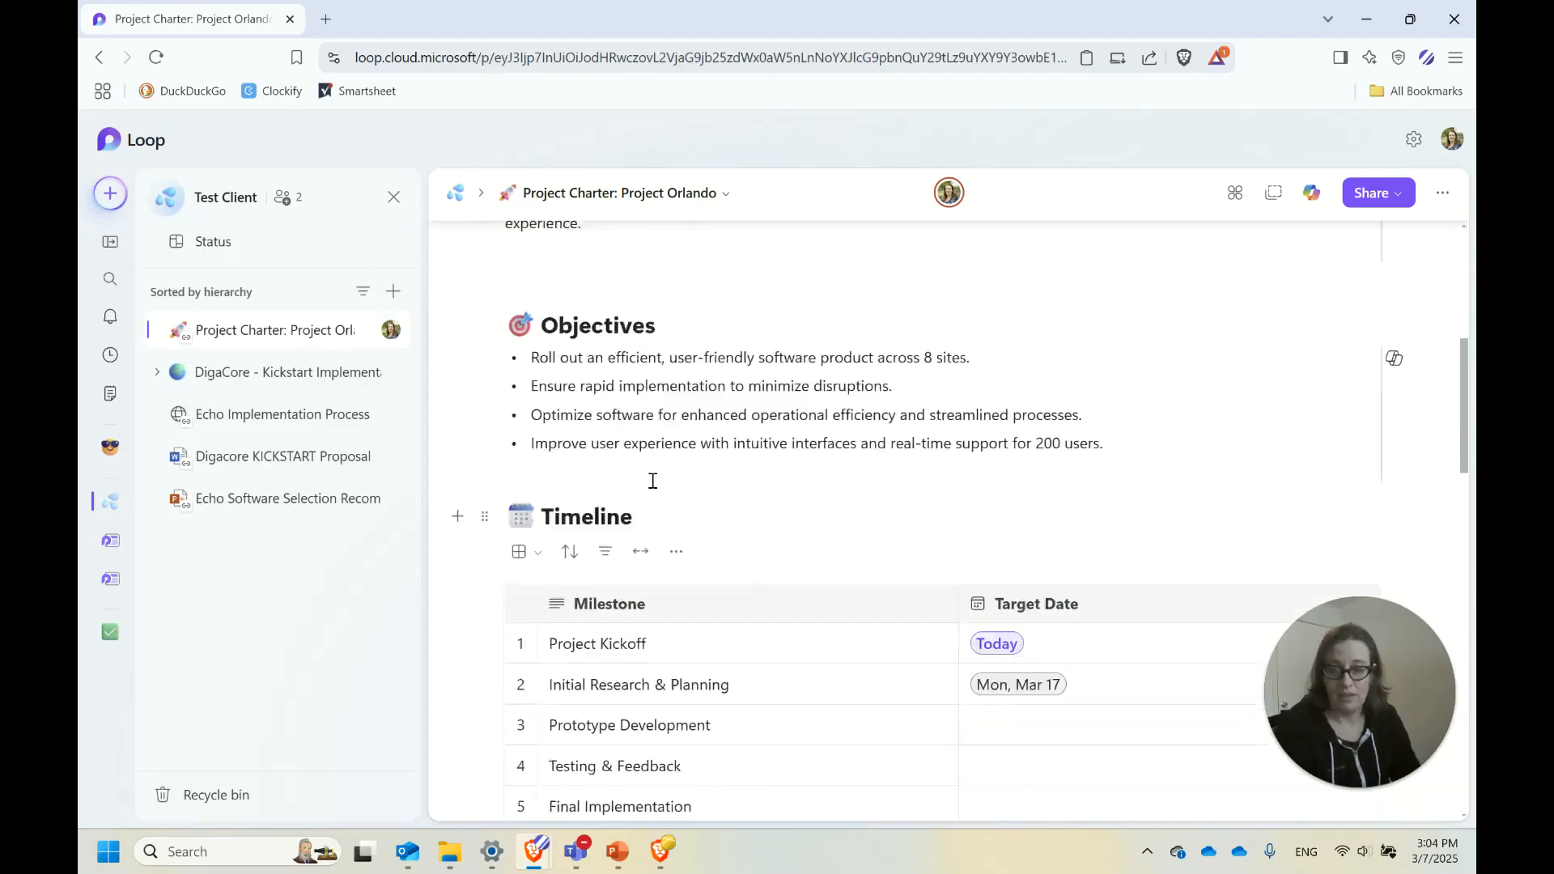
click(534, 551)
key(Return)
text(U)
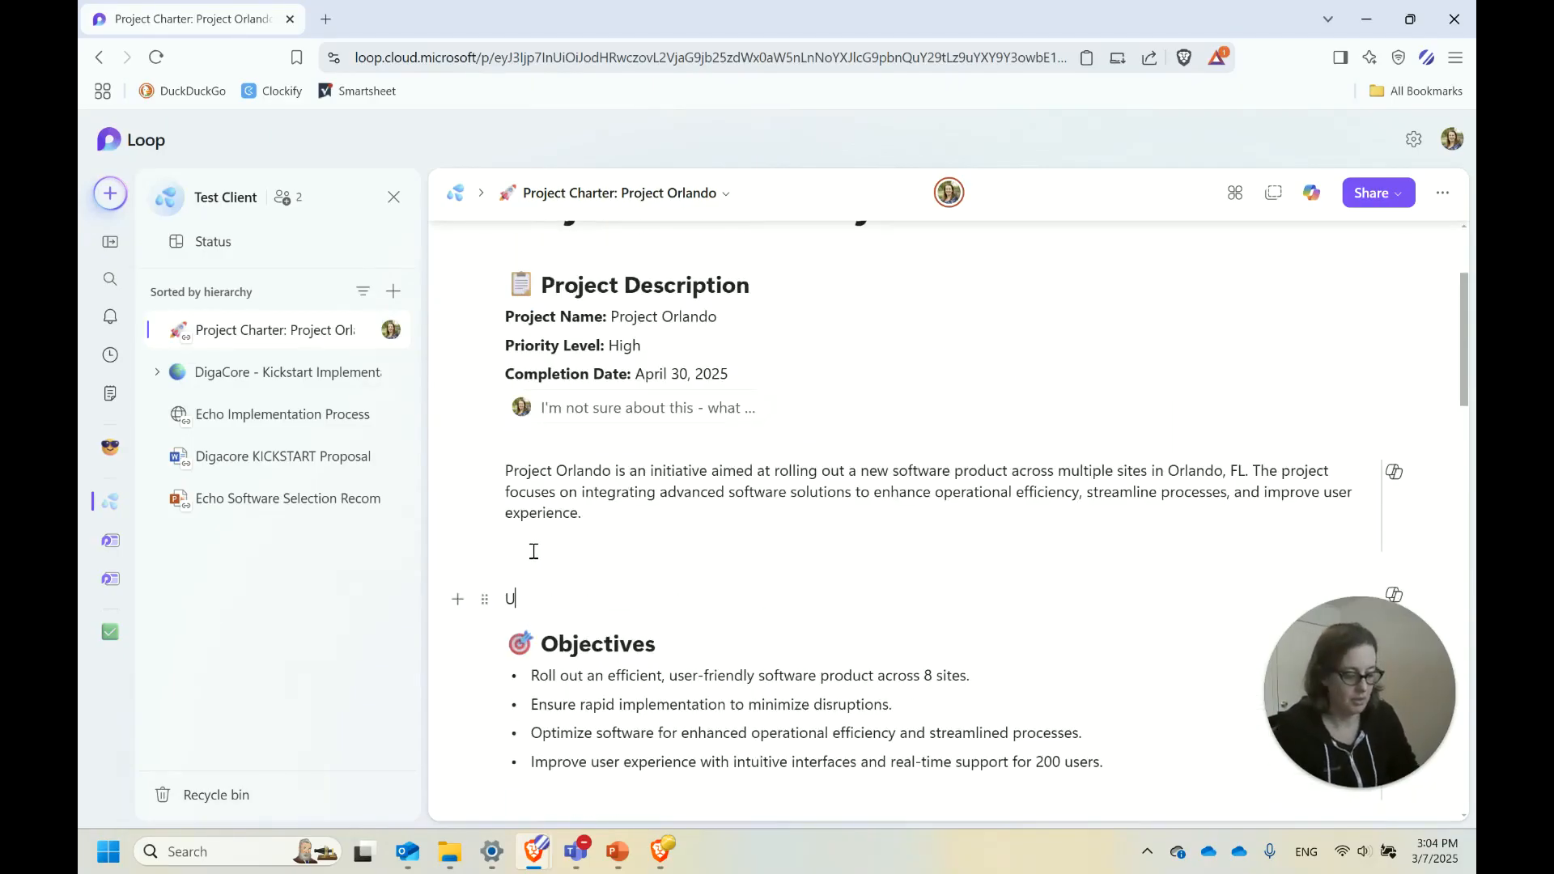
text(PDATE FROM T)
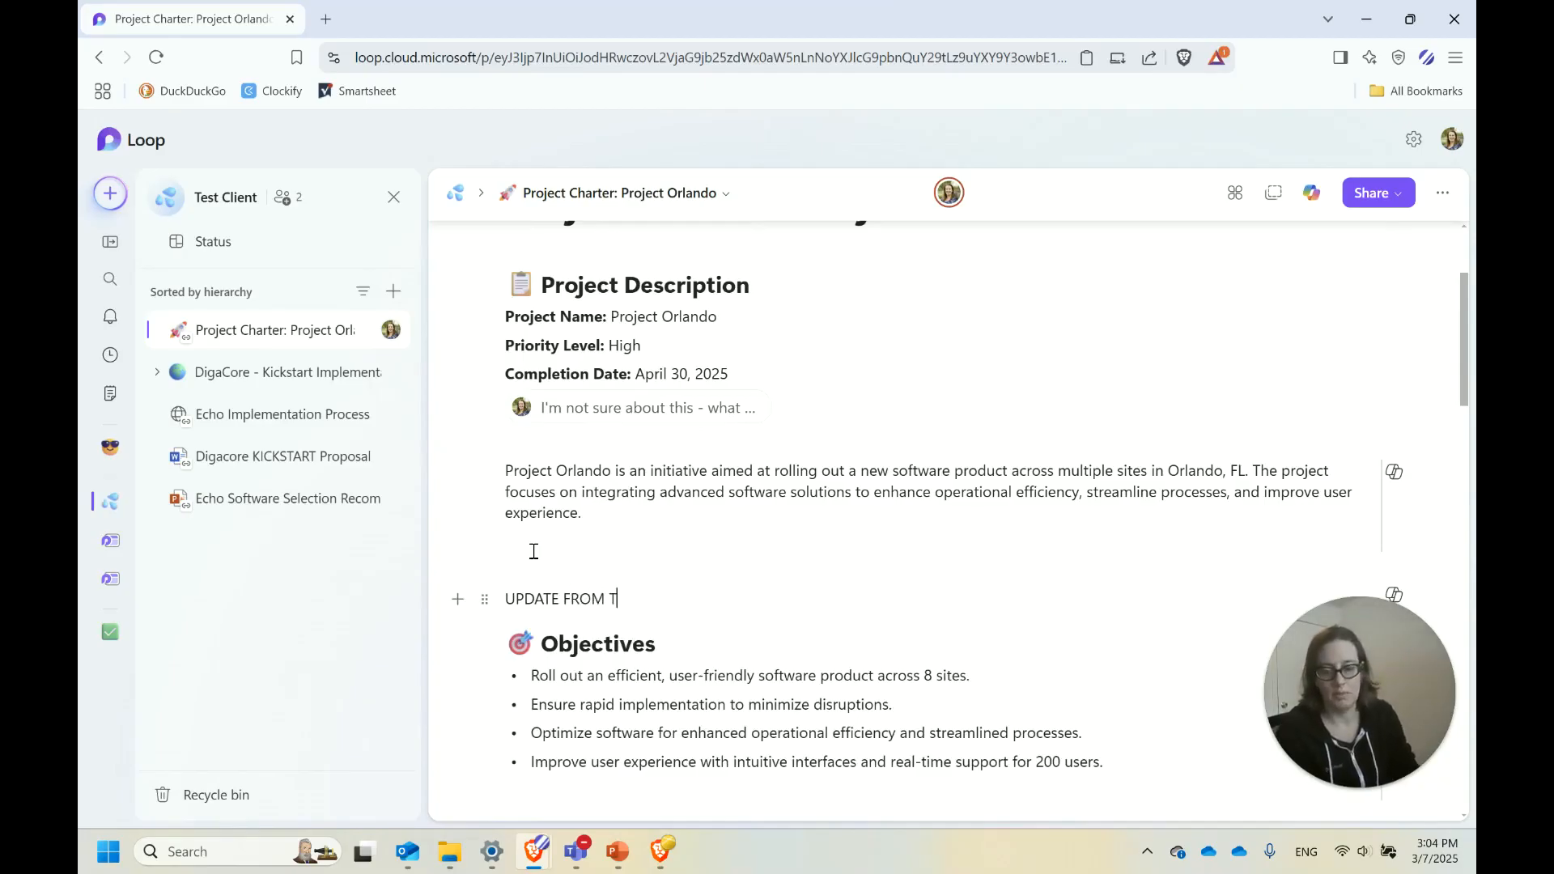
key(BackSpace)
text(NEW WORKSPACE)
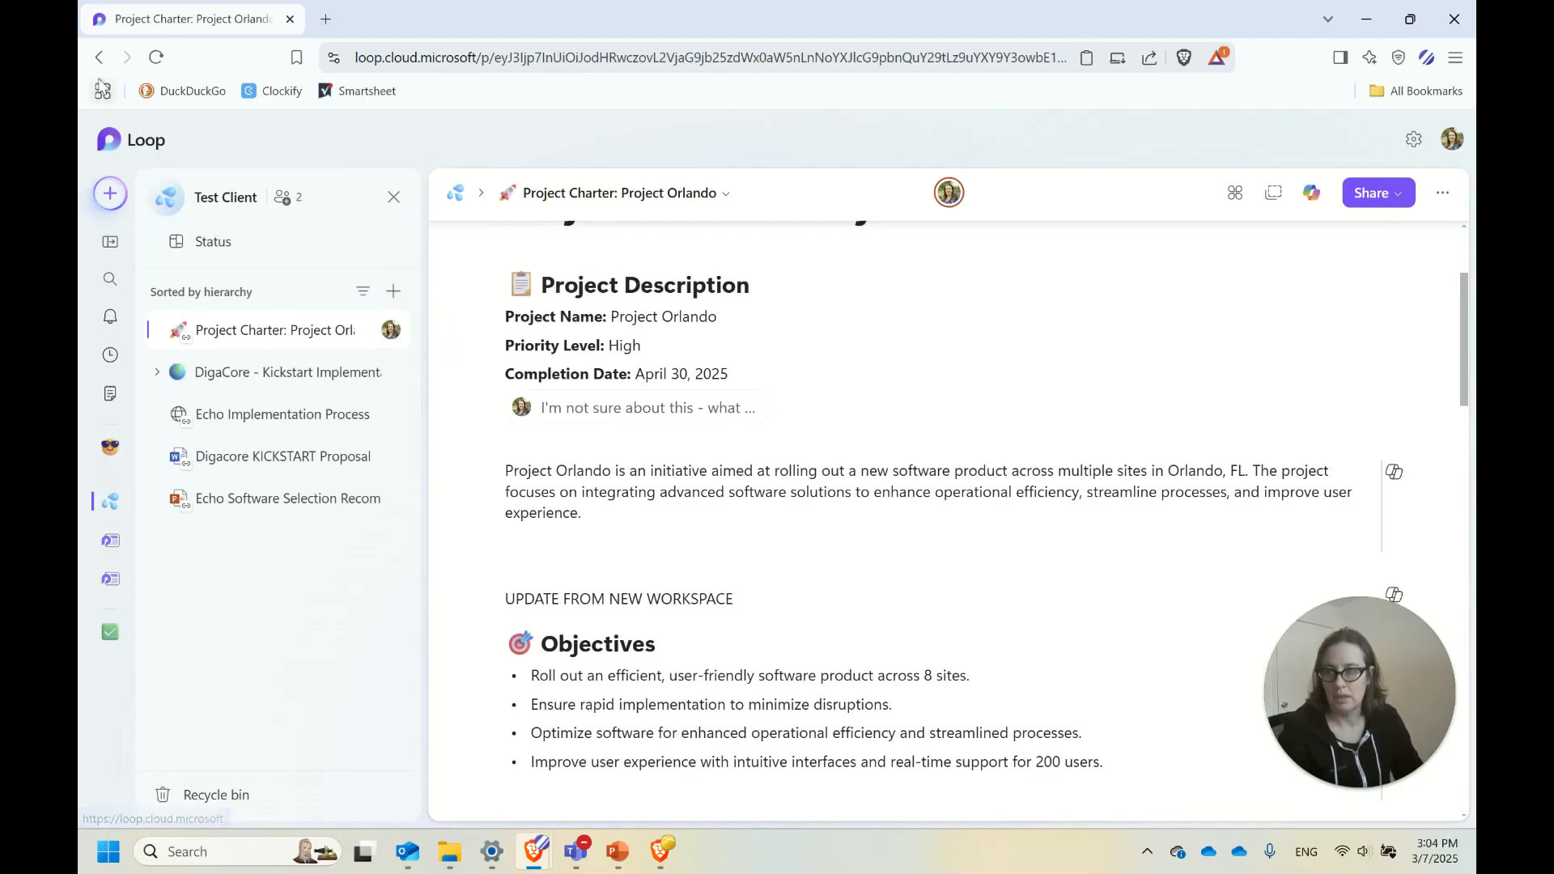
Return to the Orlando Project workspace and check the Project Charter page there for the line added above Objectives
click(455, 192)
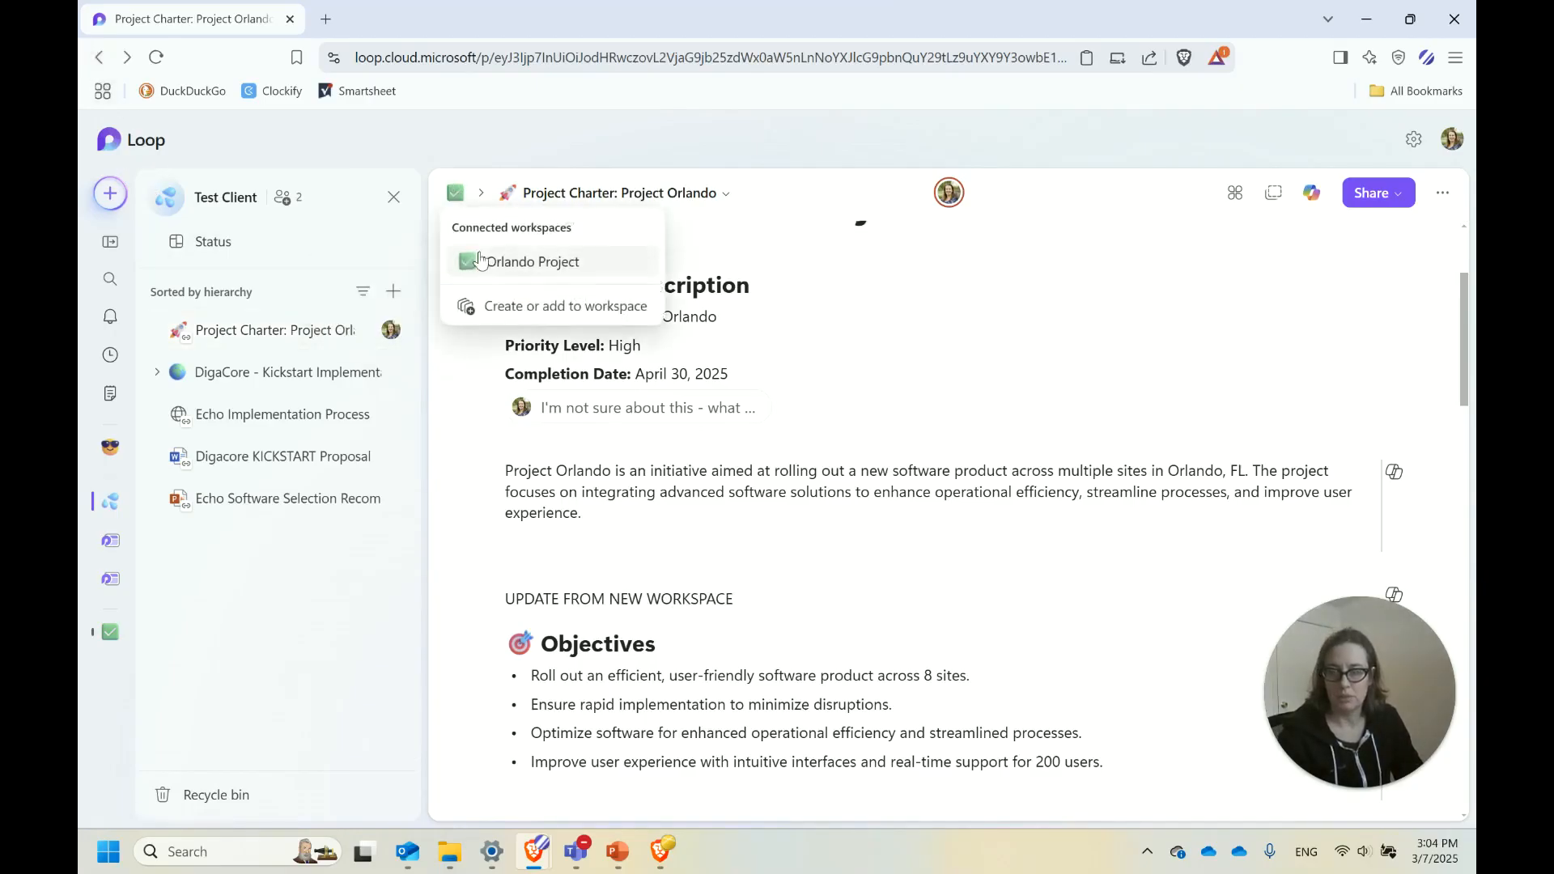
click(526, 260)
scroll(599, 374, down, 3)
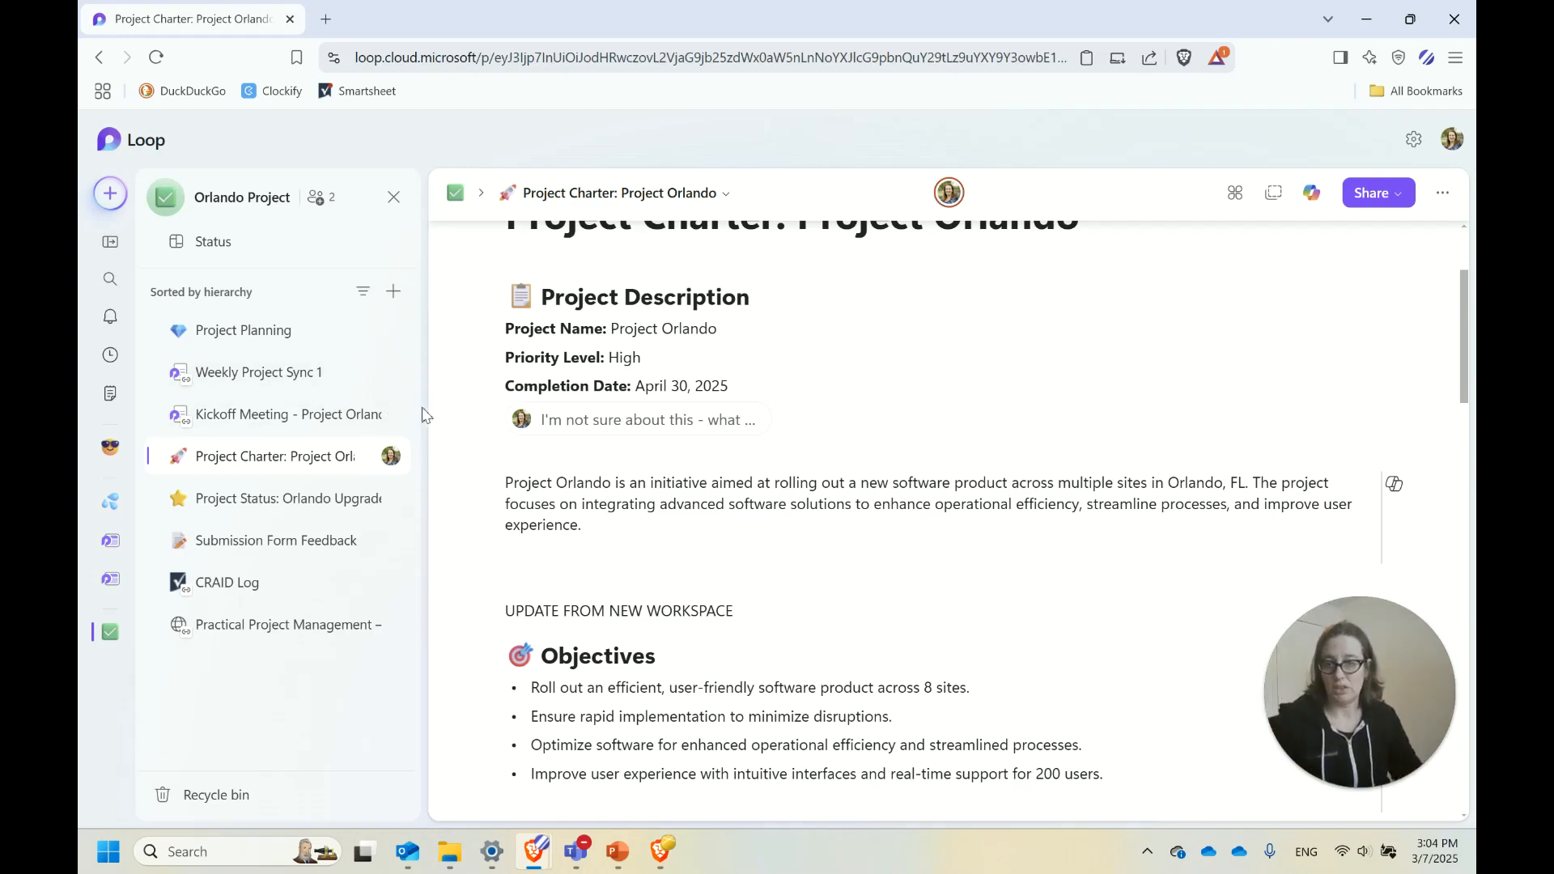
Add the Project Charter page from Orlando Project to the Test Client workspace a second time and open it there
click(367, 456)
scroll(503, 635, down, 2)
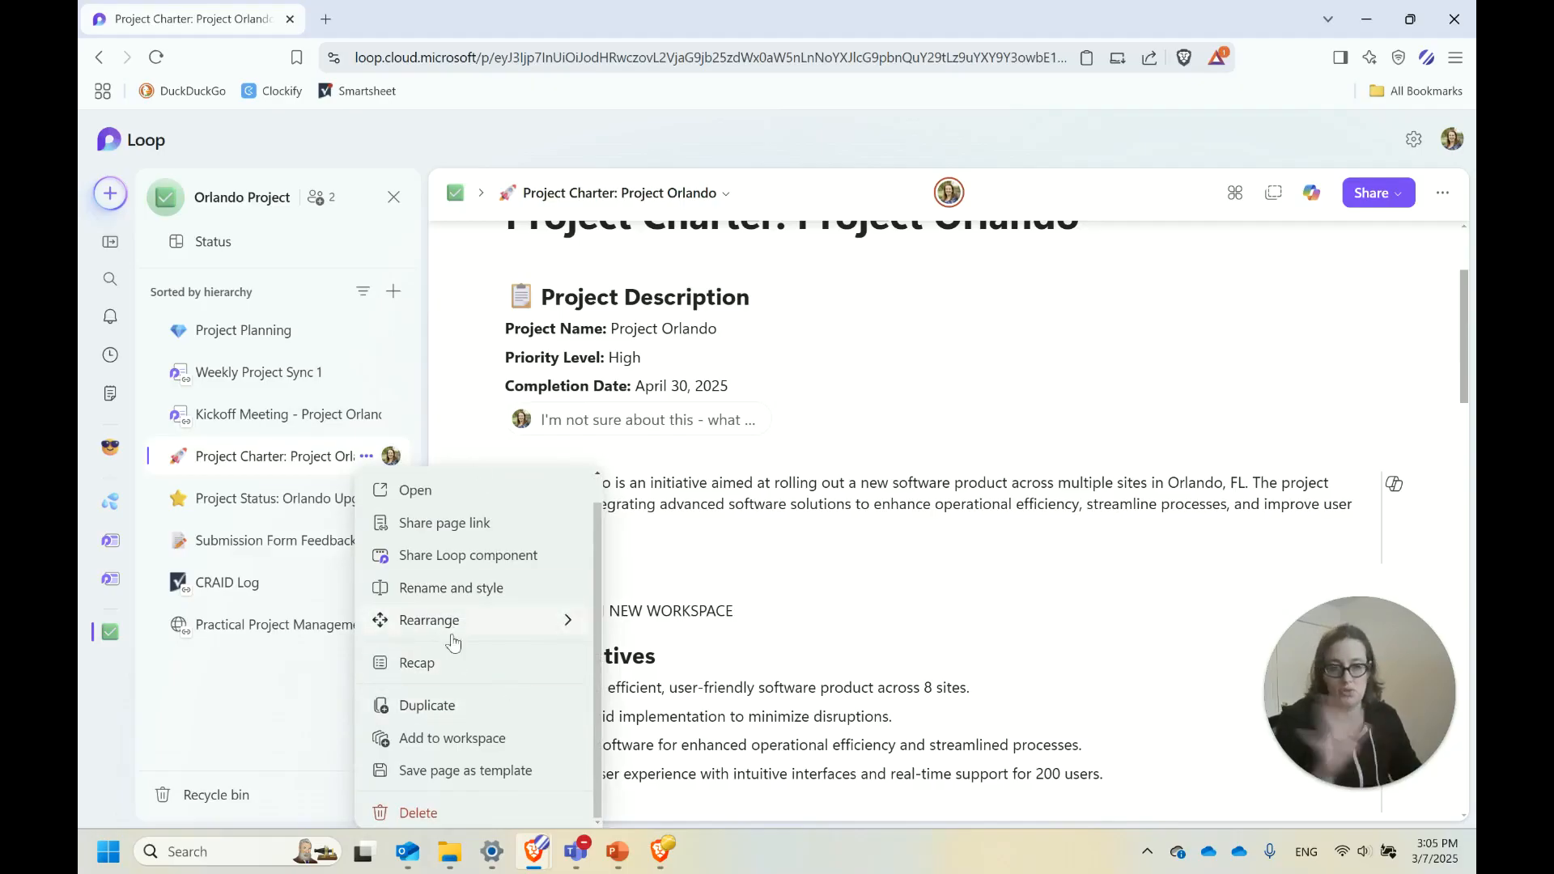
scroll(454, 643, up, 1)
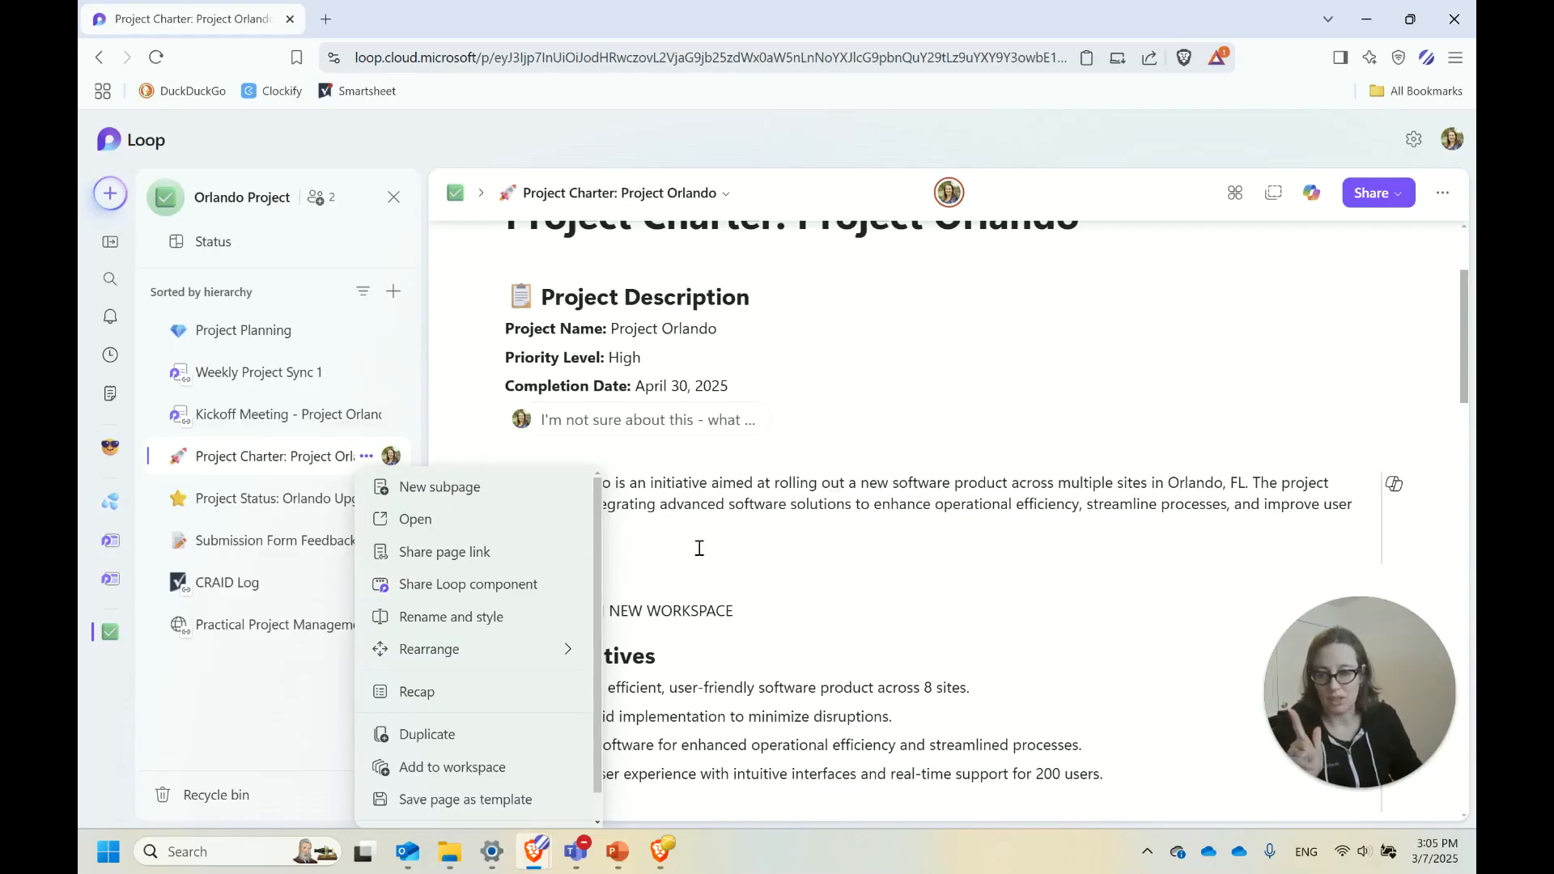
click(508, 771)
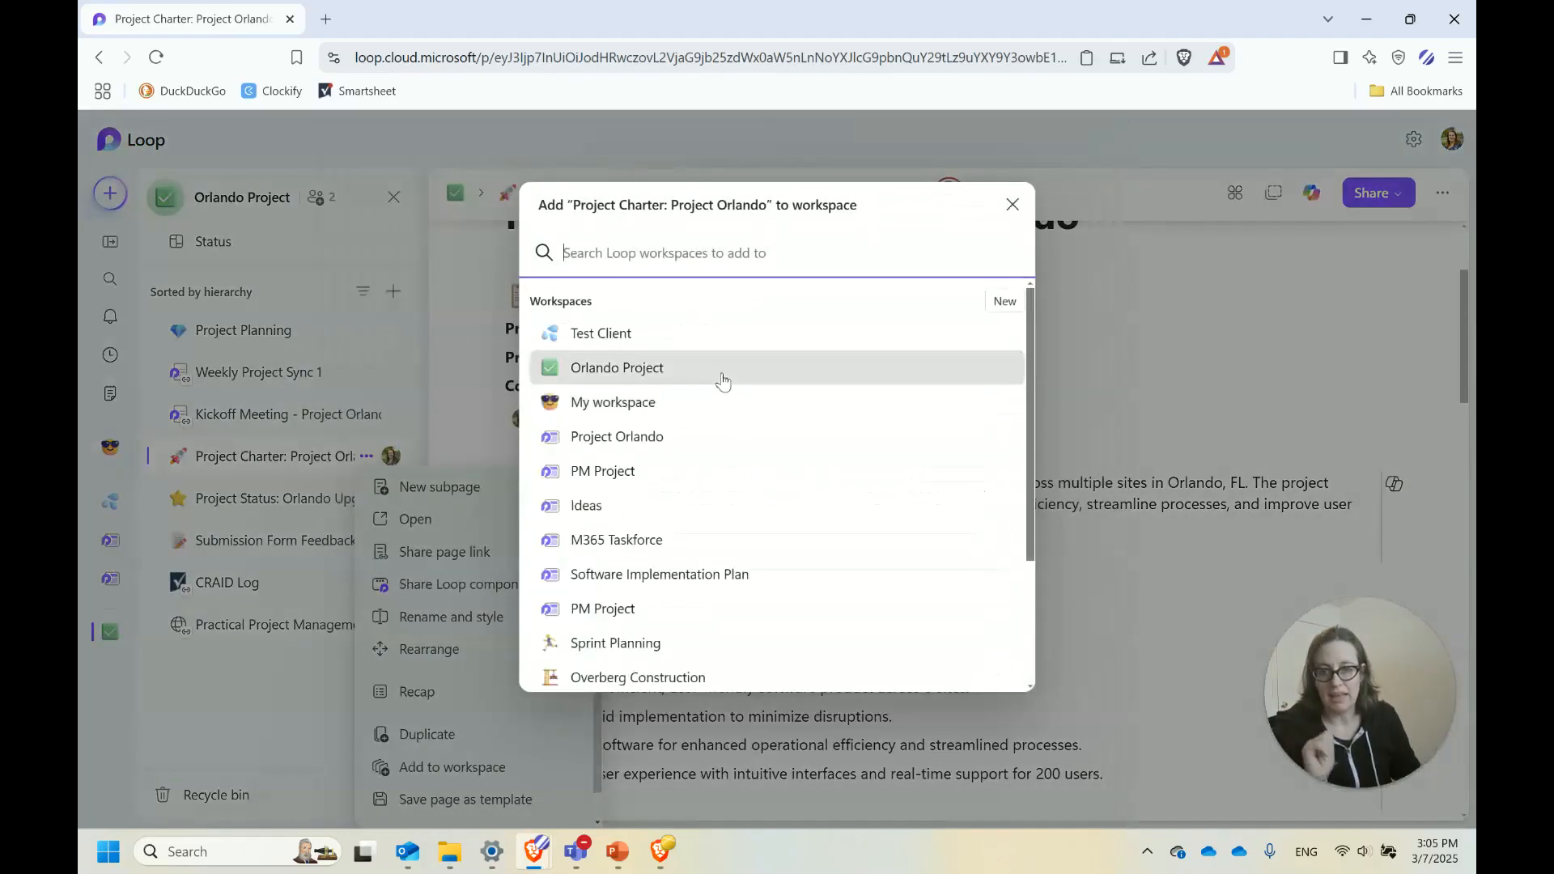
click(601, 336)
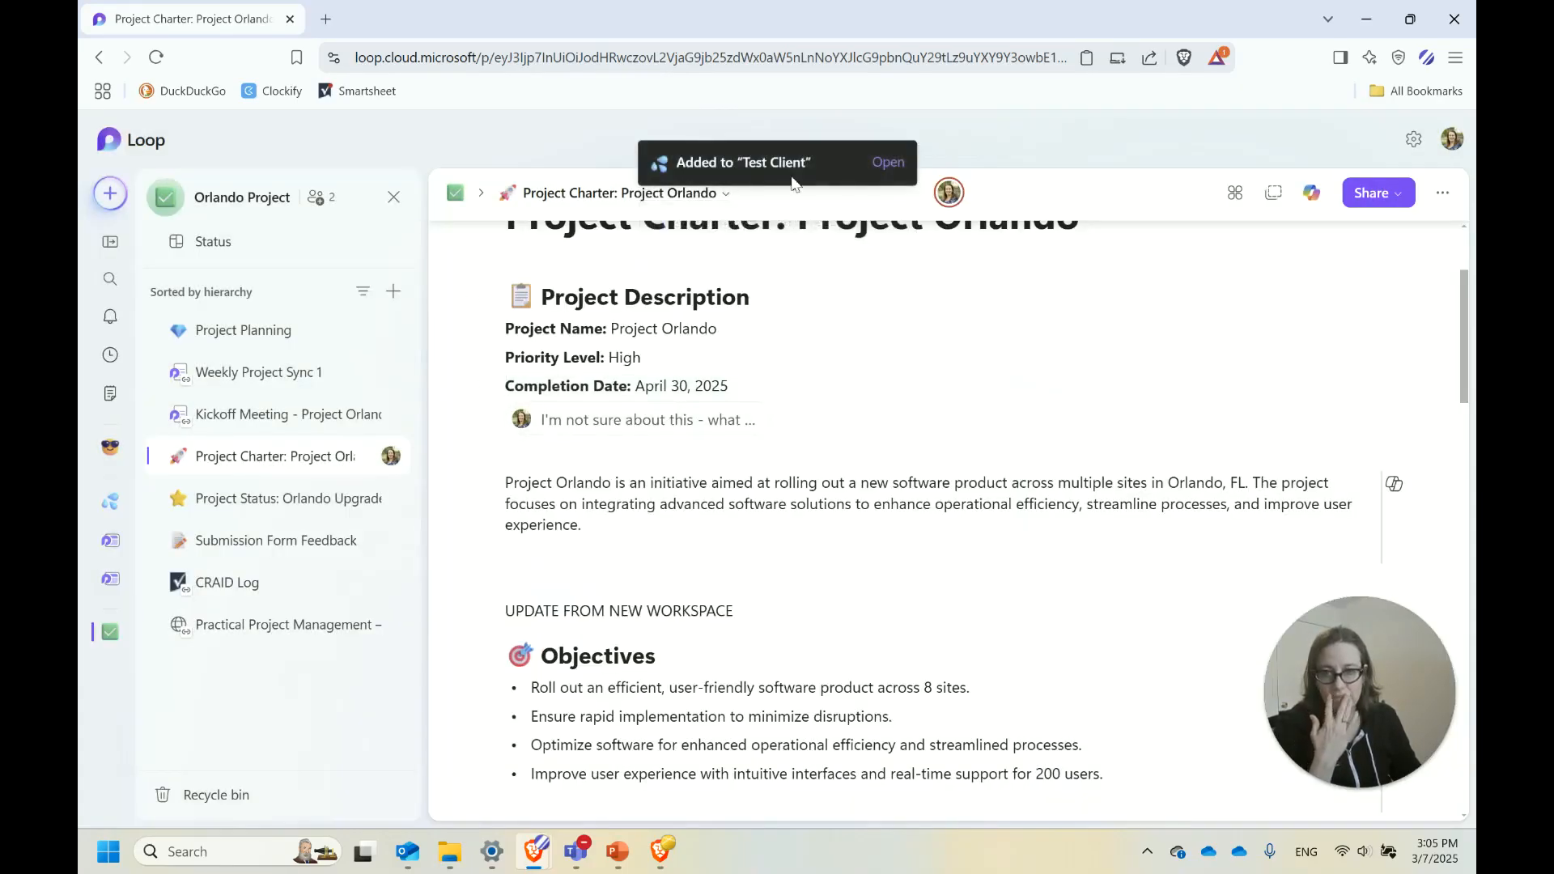
click(888, 162)
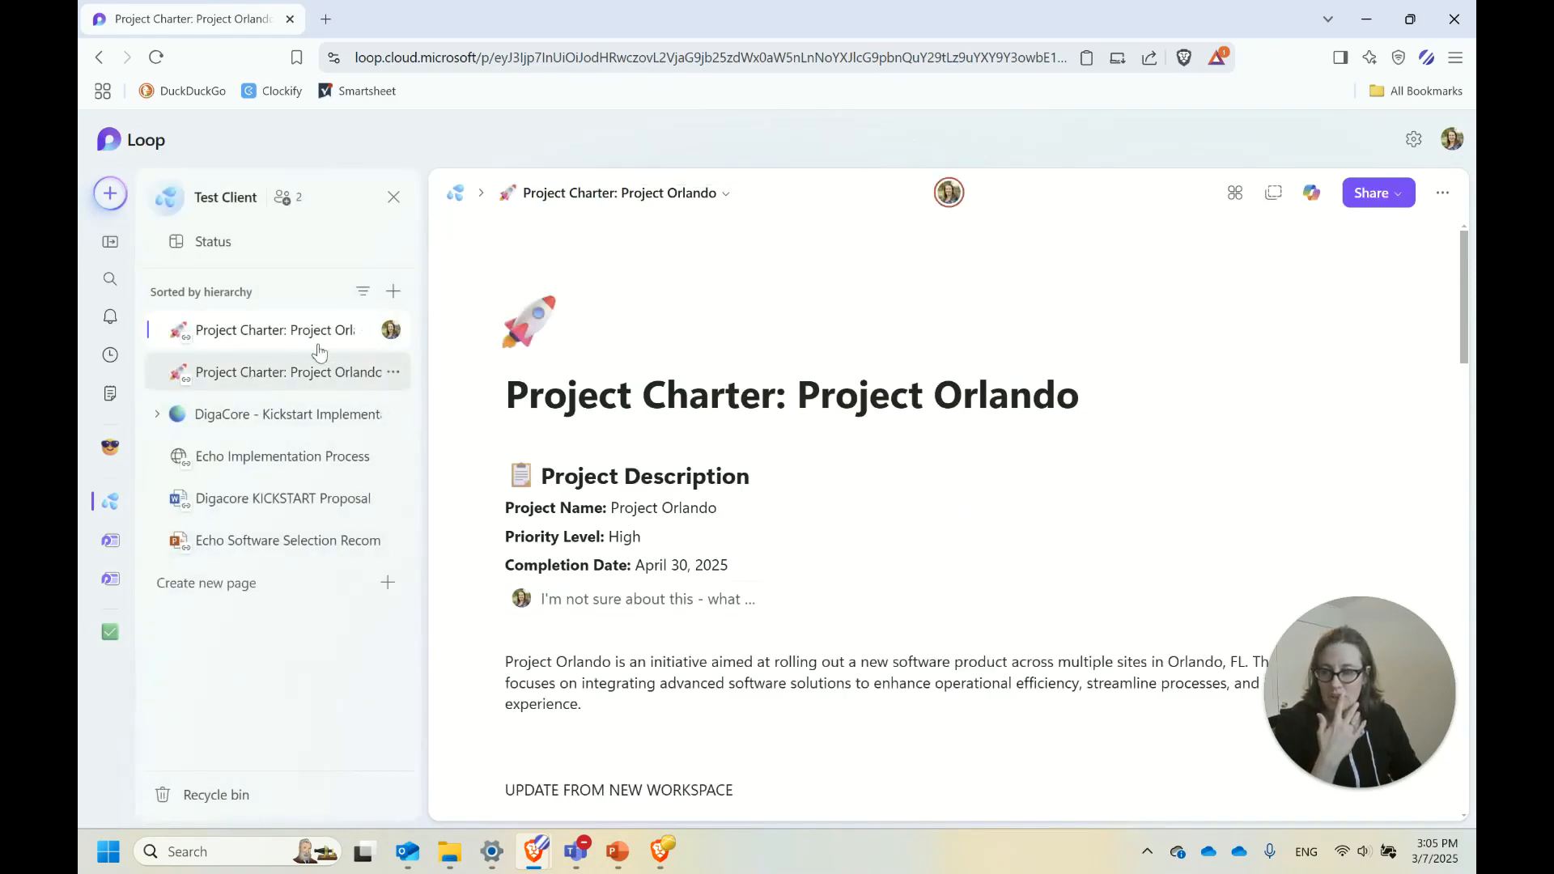
Delete the first of the two Project Charter entries in Test Client and review the remaining page
click(366, 330)
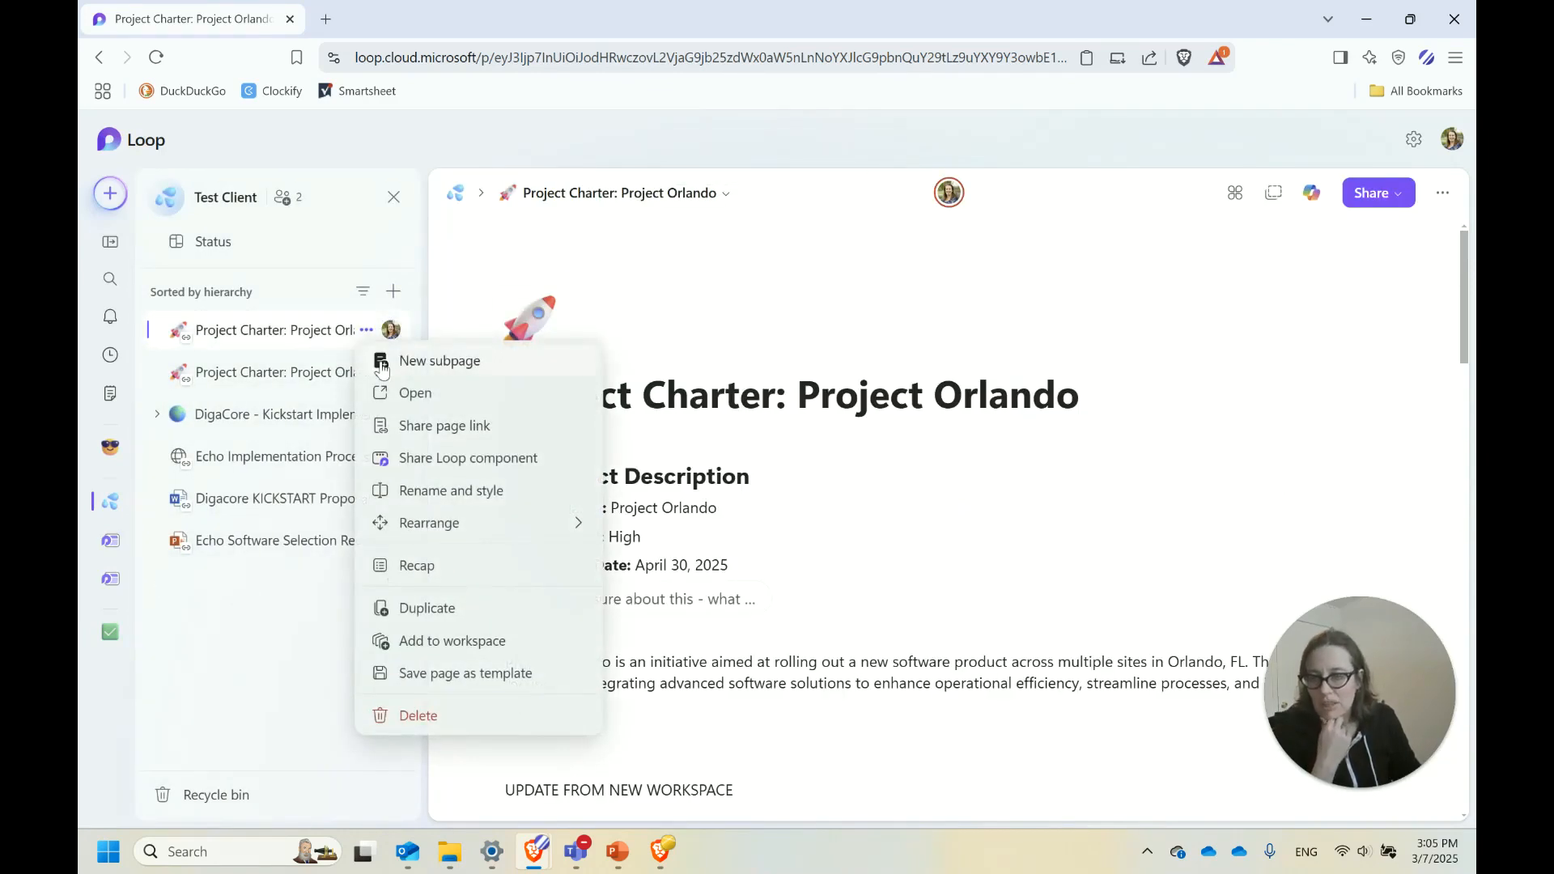
click(478, 717)
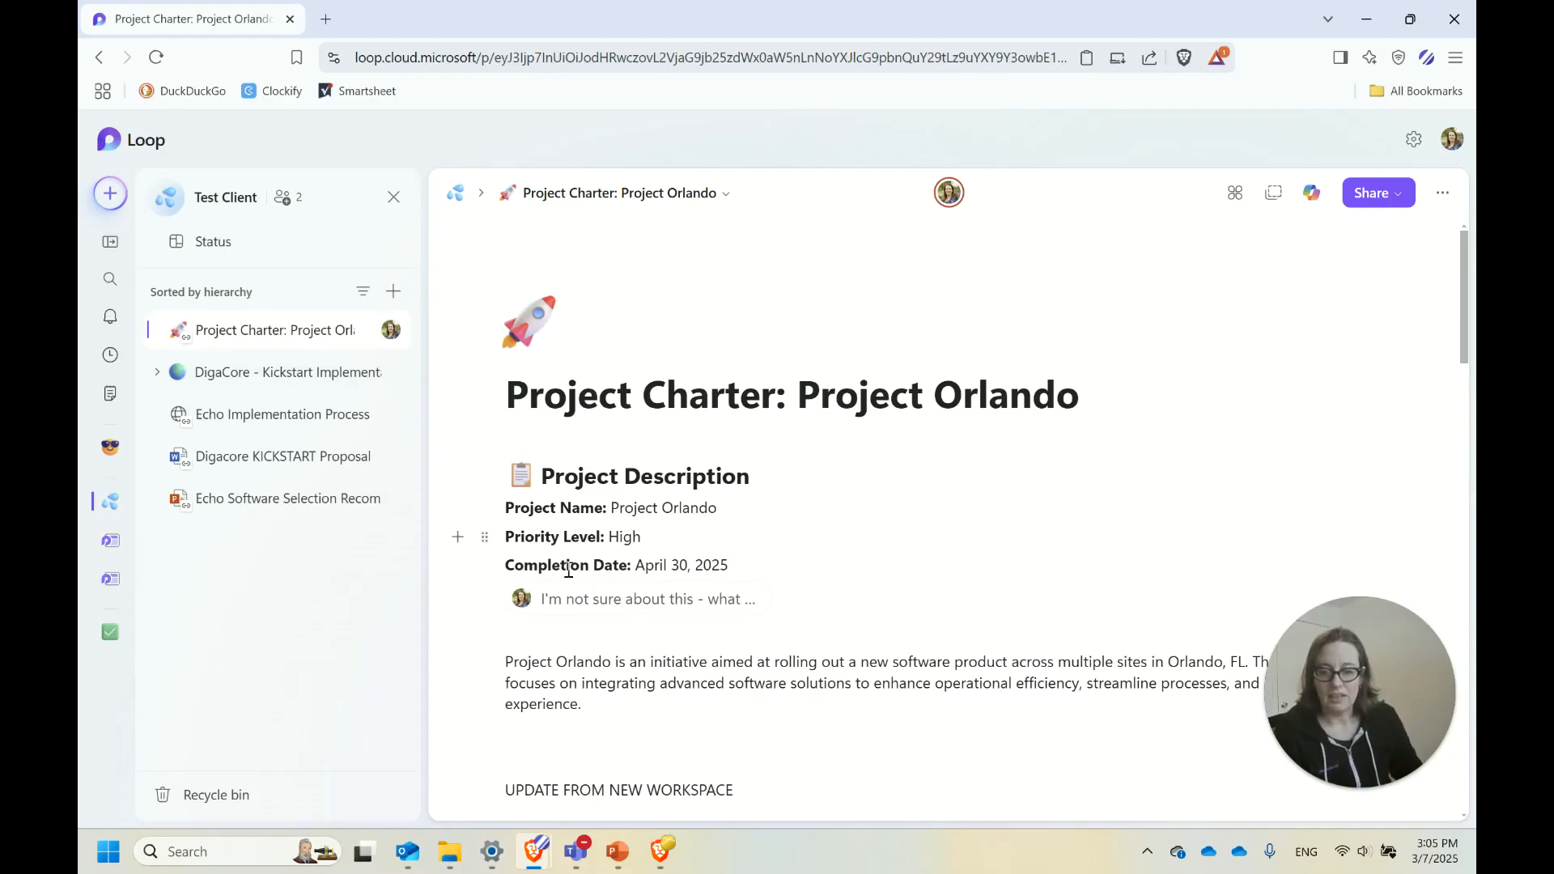
scroll(623, 648, down, 3)
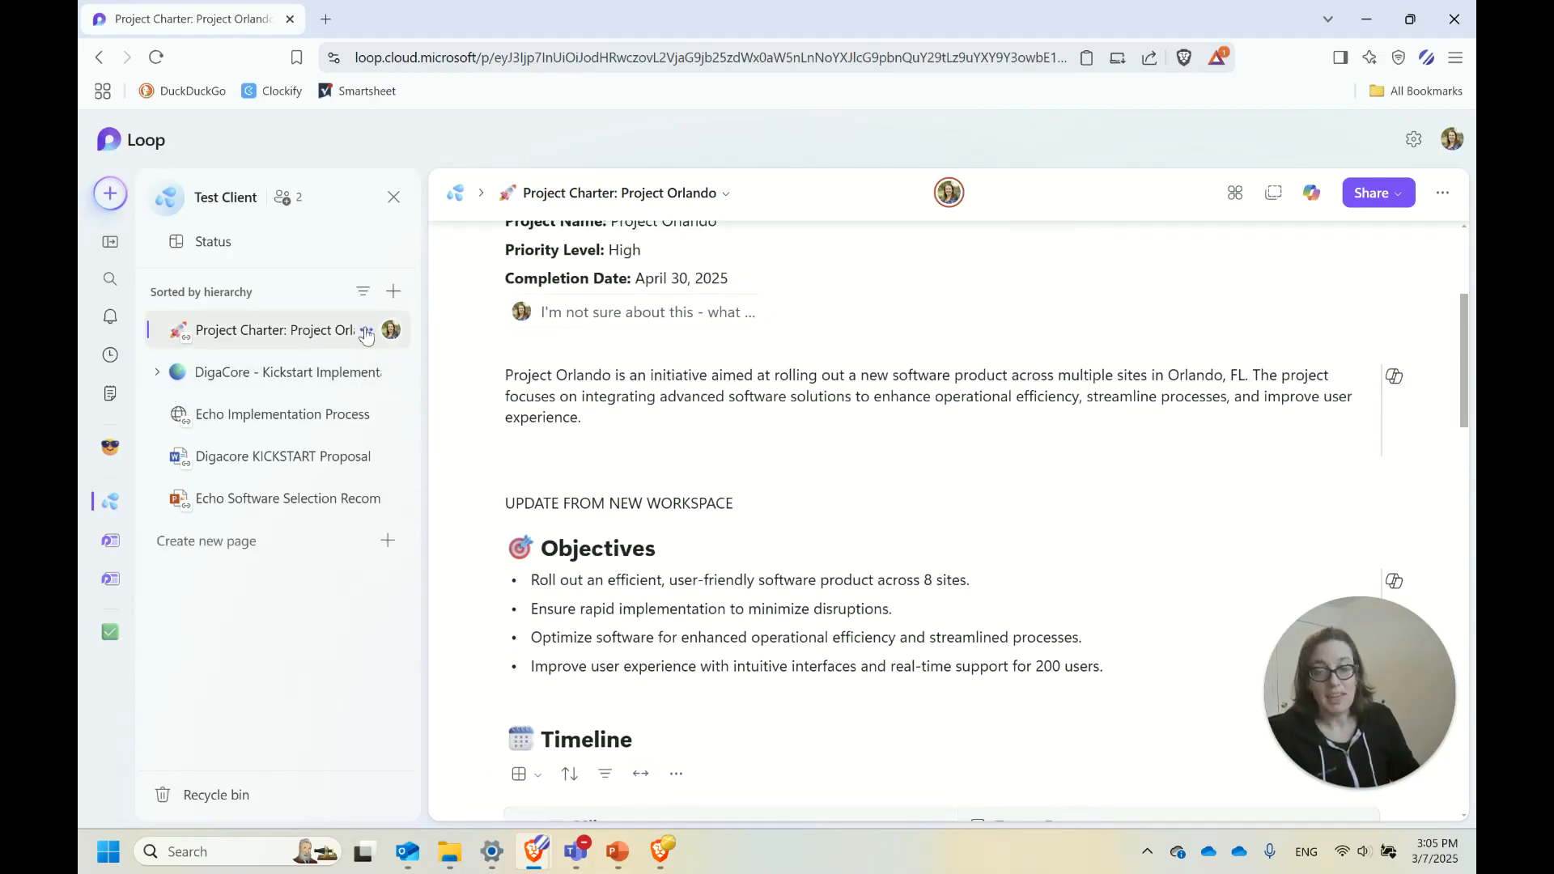
Duplicate the Project Charter page within the Test Client workspace and open the copy
click(366, 331)
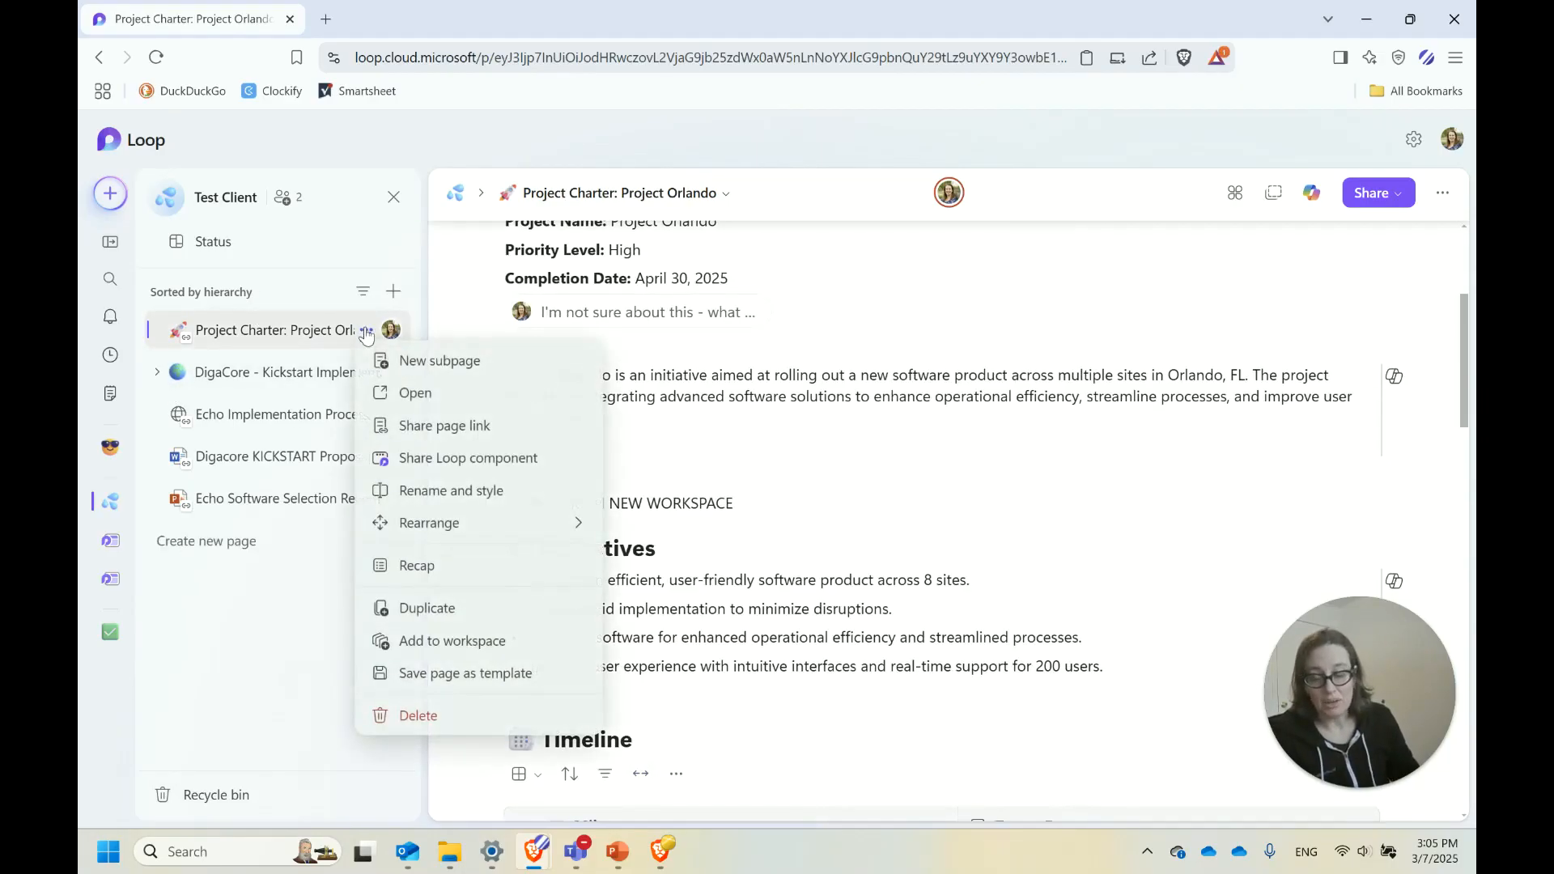
click(370, 628)
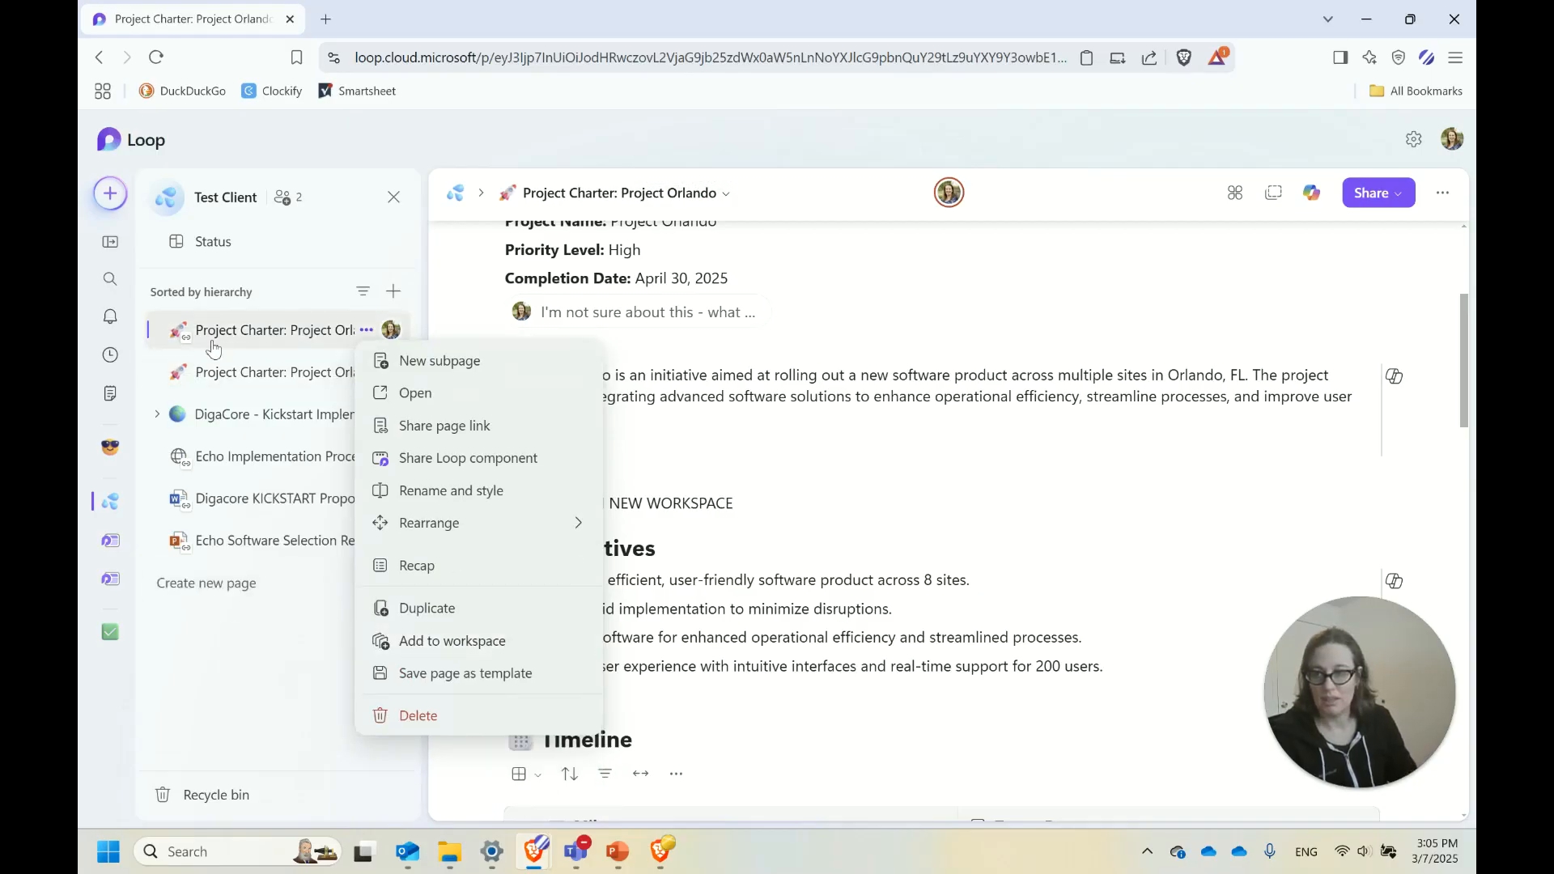
click(236, 371)
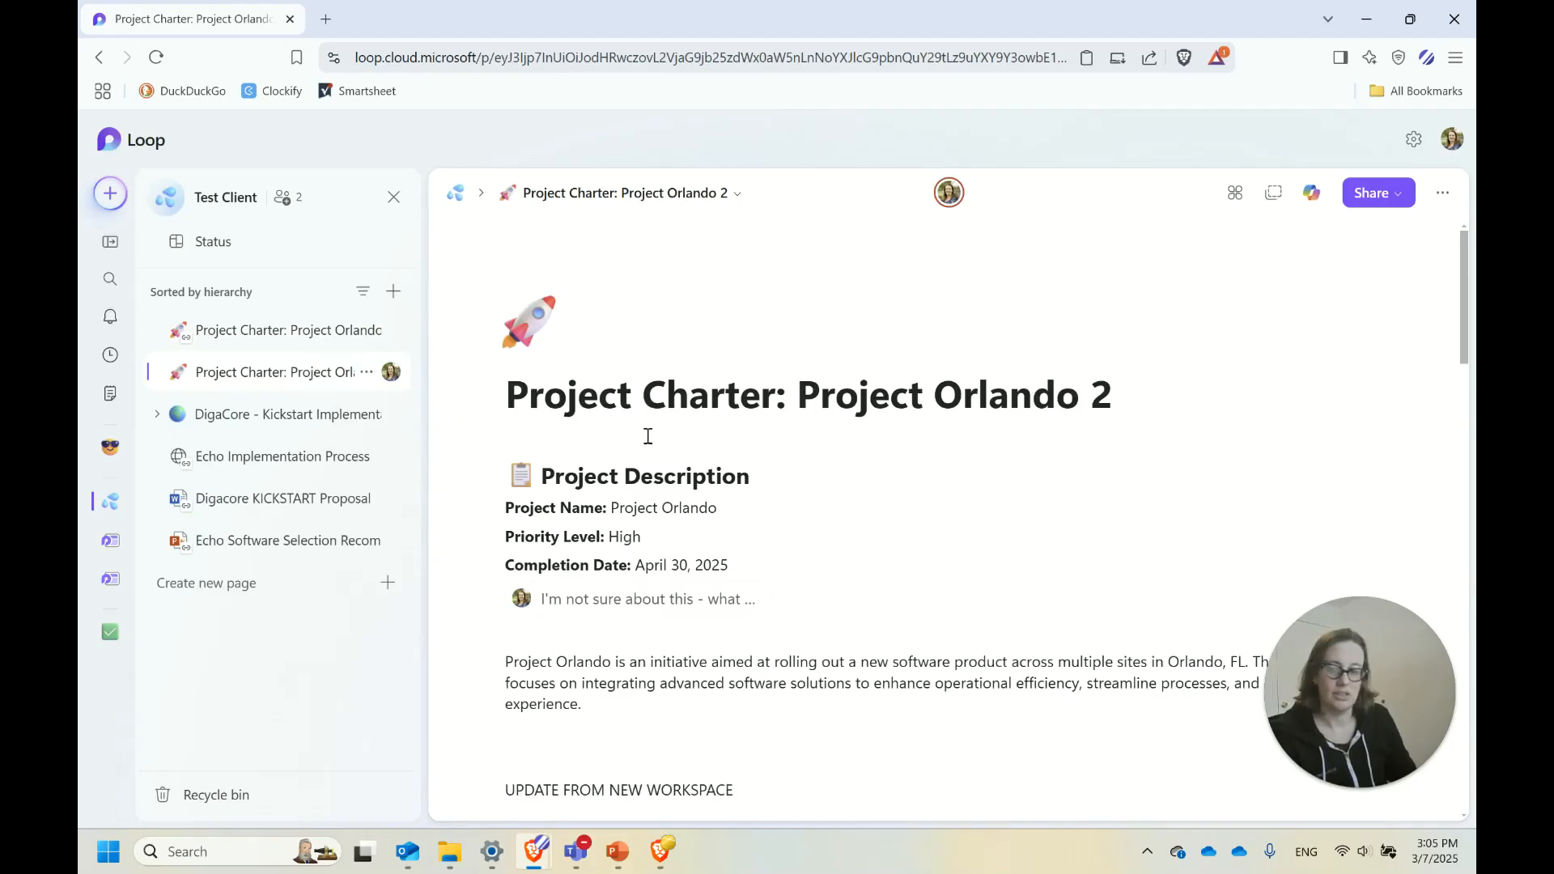
Change the title of the duplicated page to "Project Charter: New Client Project"
click(1119, 389)
drag(1119, 389, 797, 396)
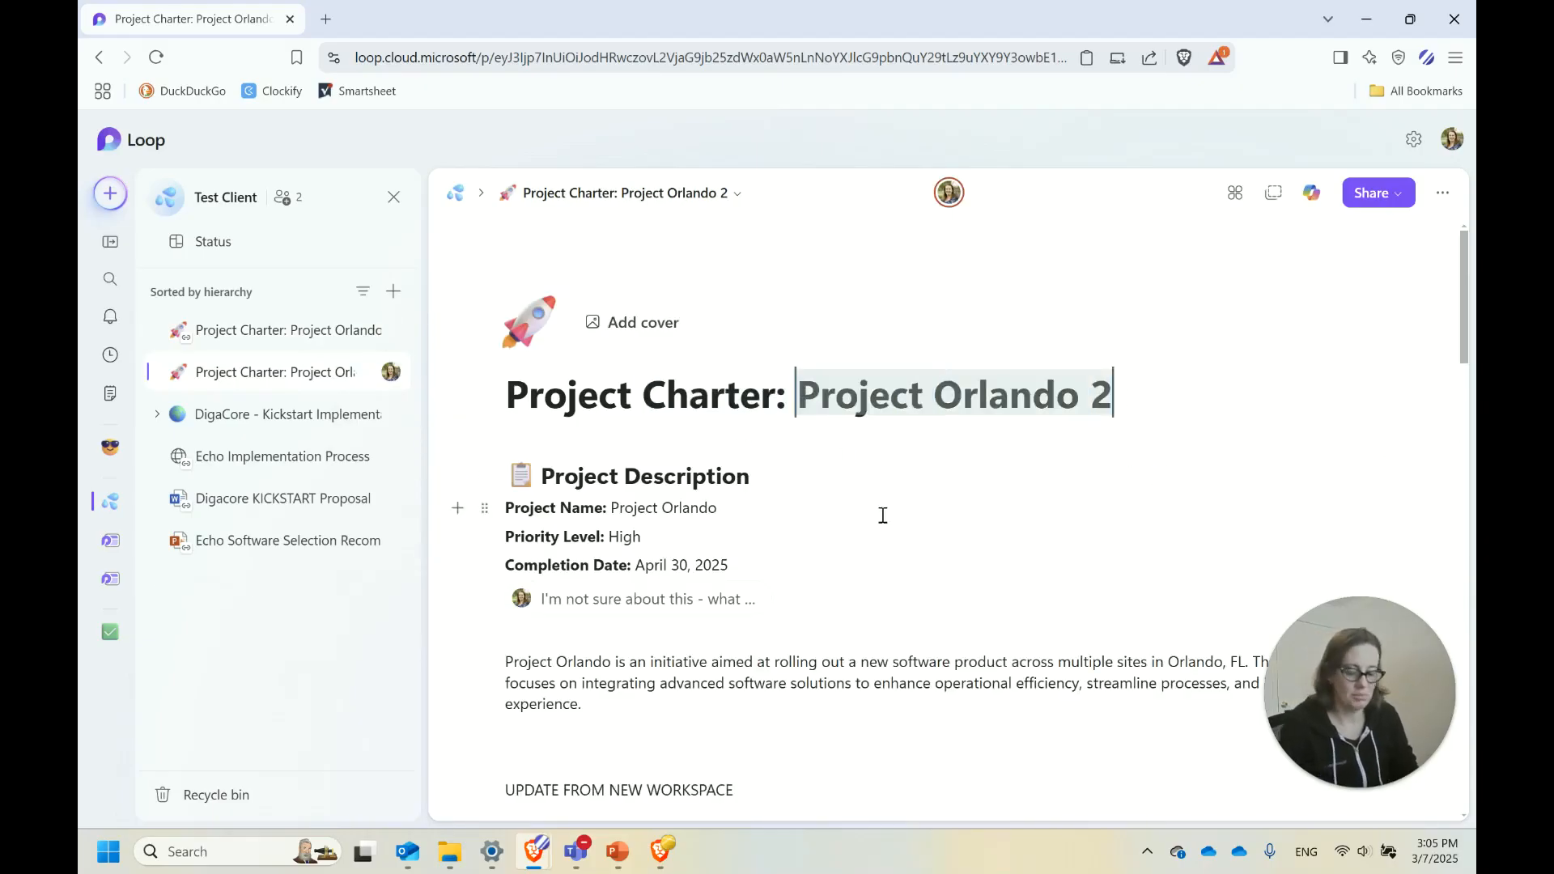
text(New Client )
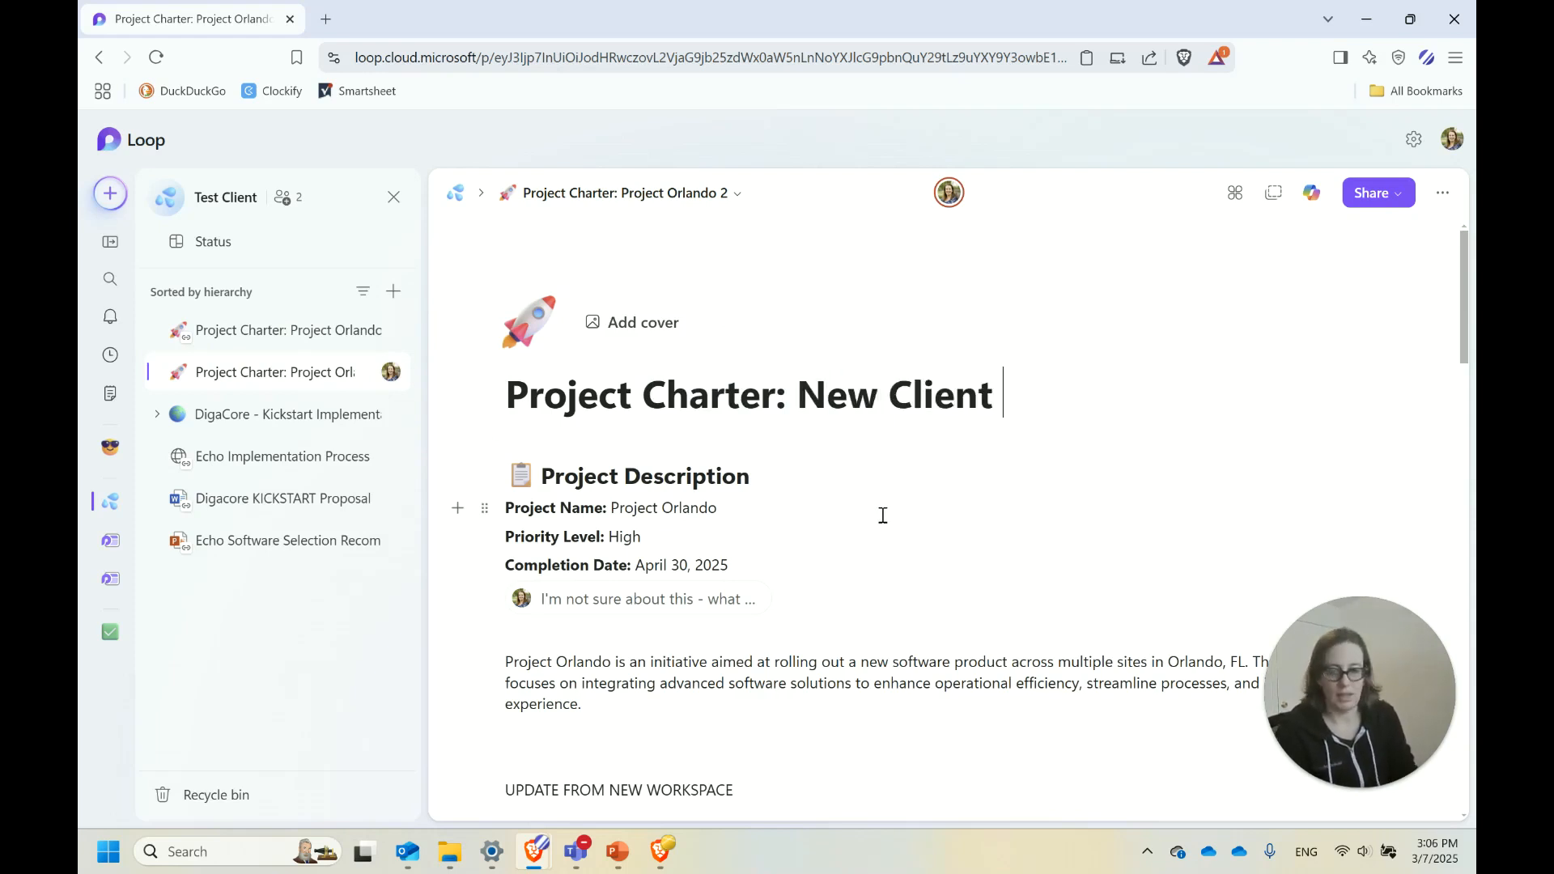
text(Project)
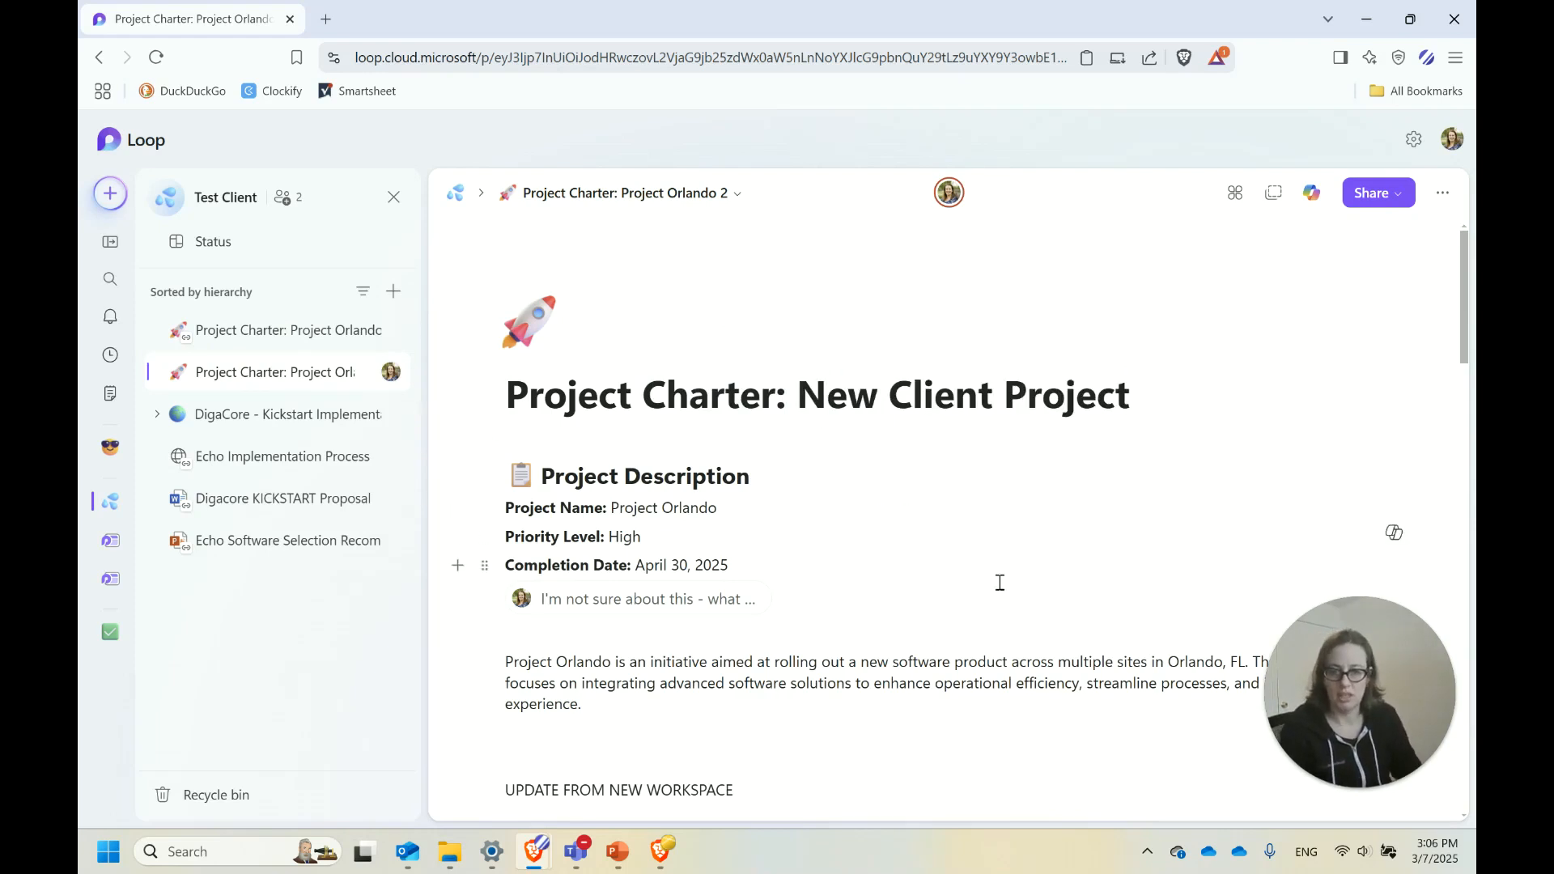
Review the New Client Project charter and compare it with the original Project Orlando charter page
scroll(1000, 575, down, 5)
scroll(1001, 567, up, 5)
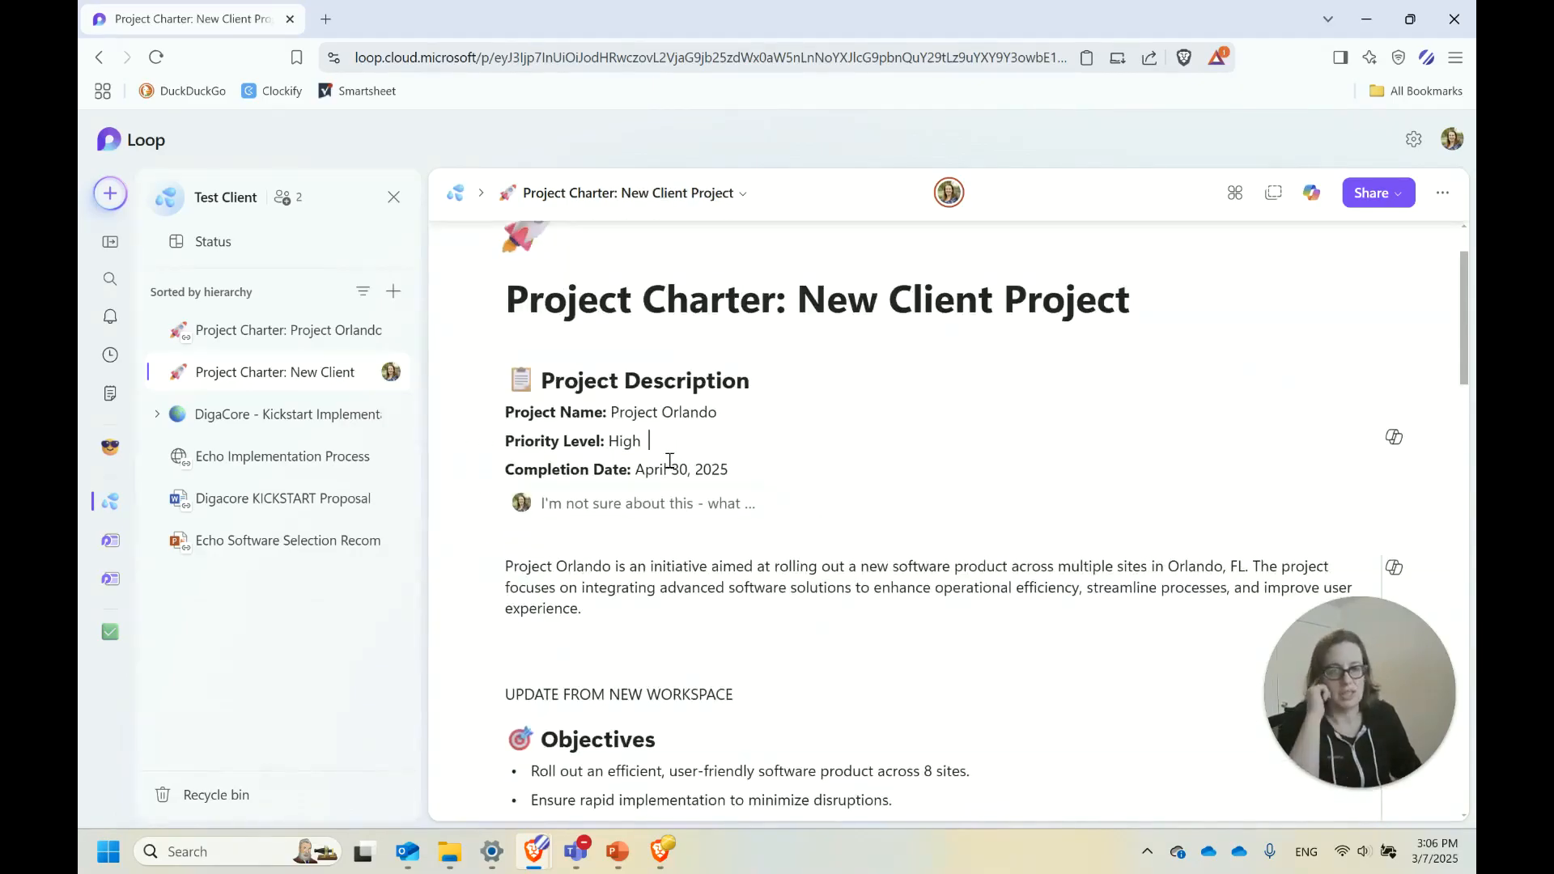
click(305, 329)
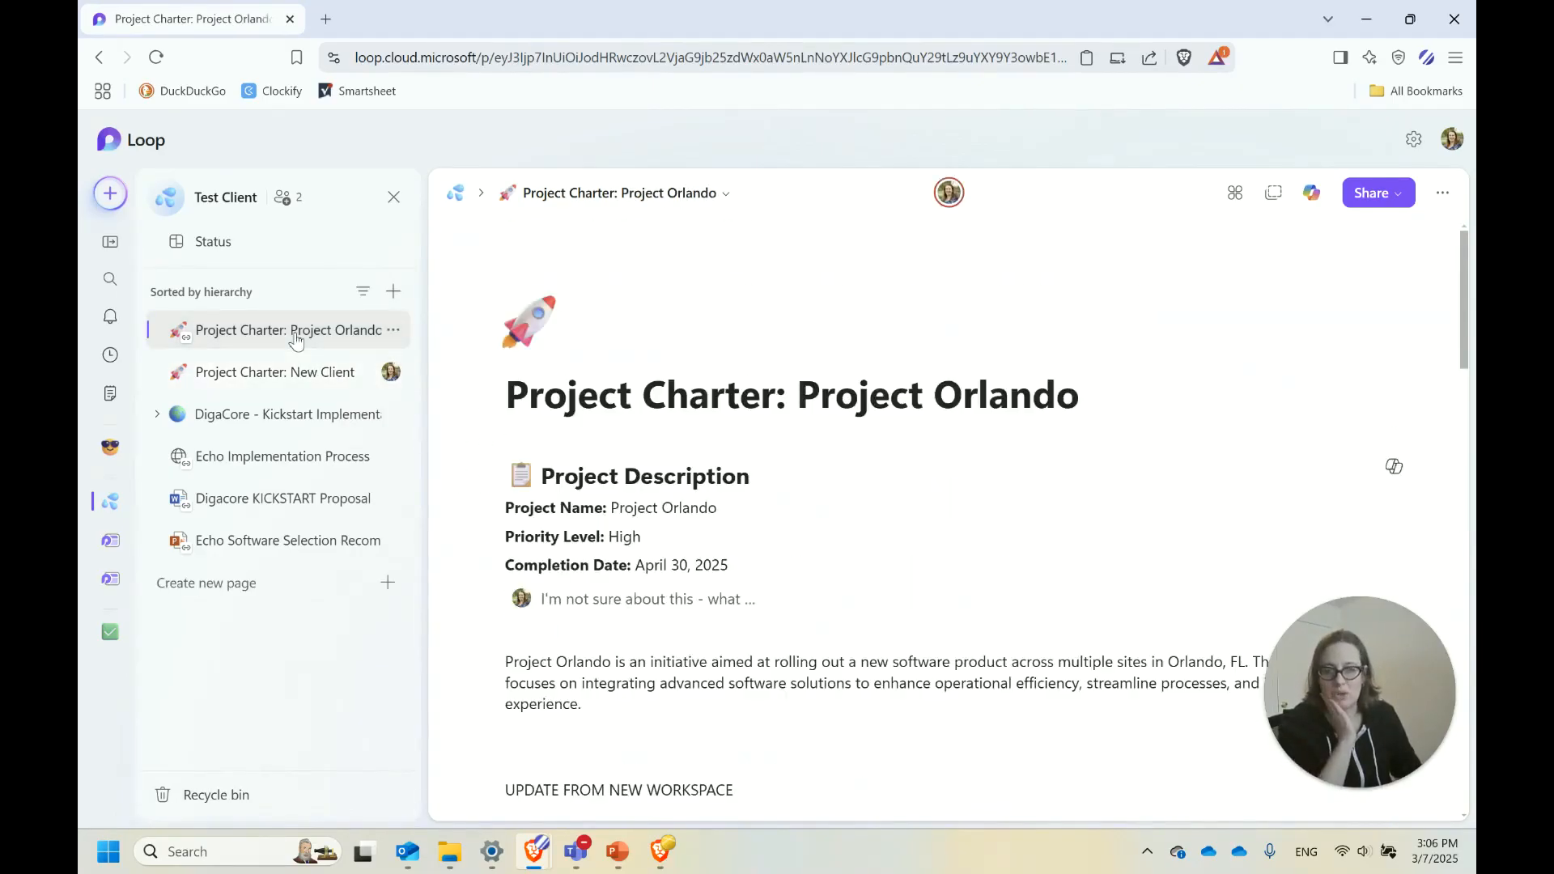
click(327, 371)
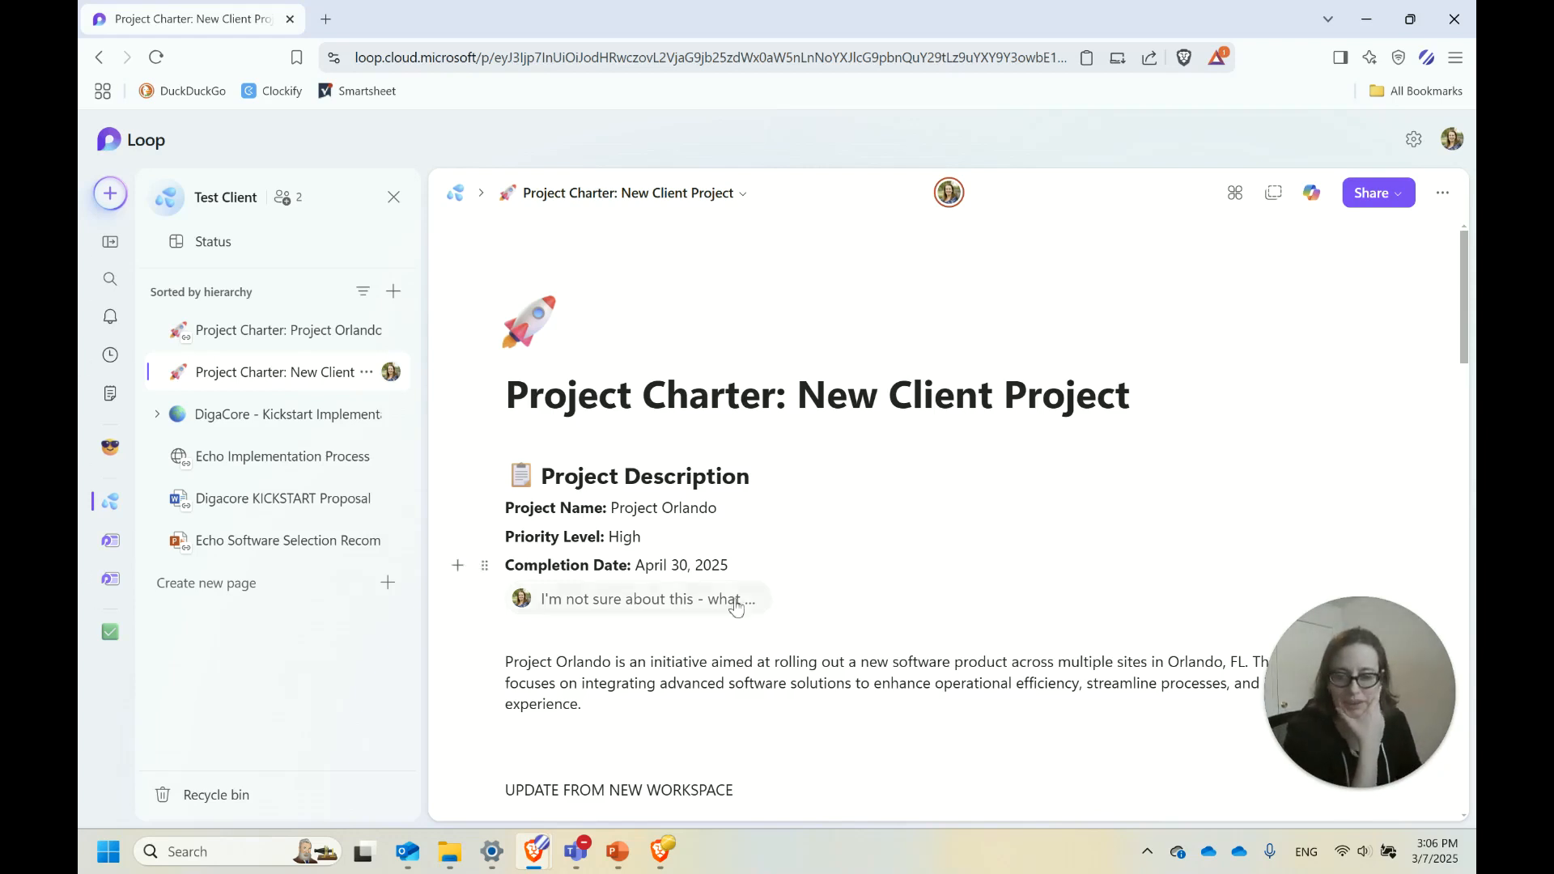
Switch to the PowerPoint presentation and move from the Loop Gotchas slide to the Q & A slide
click(617, 851)
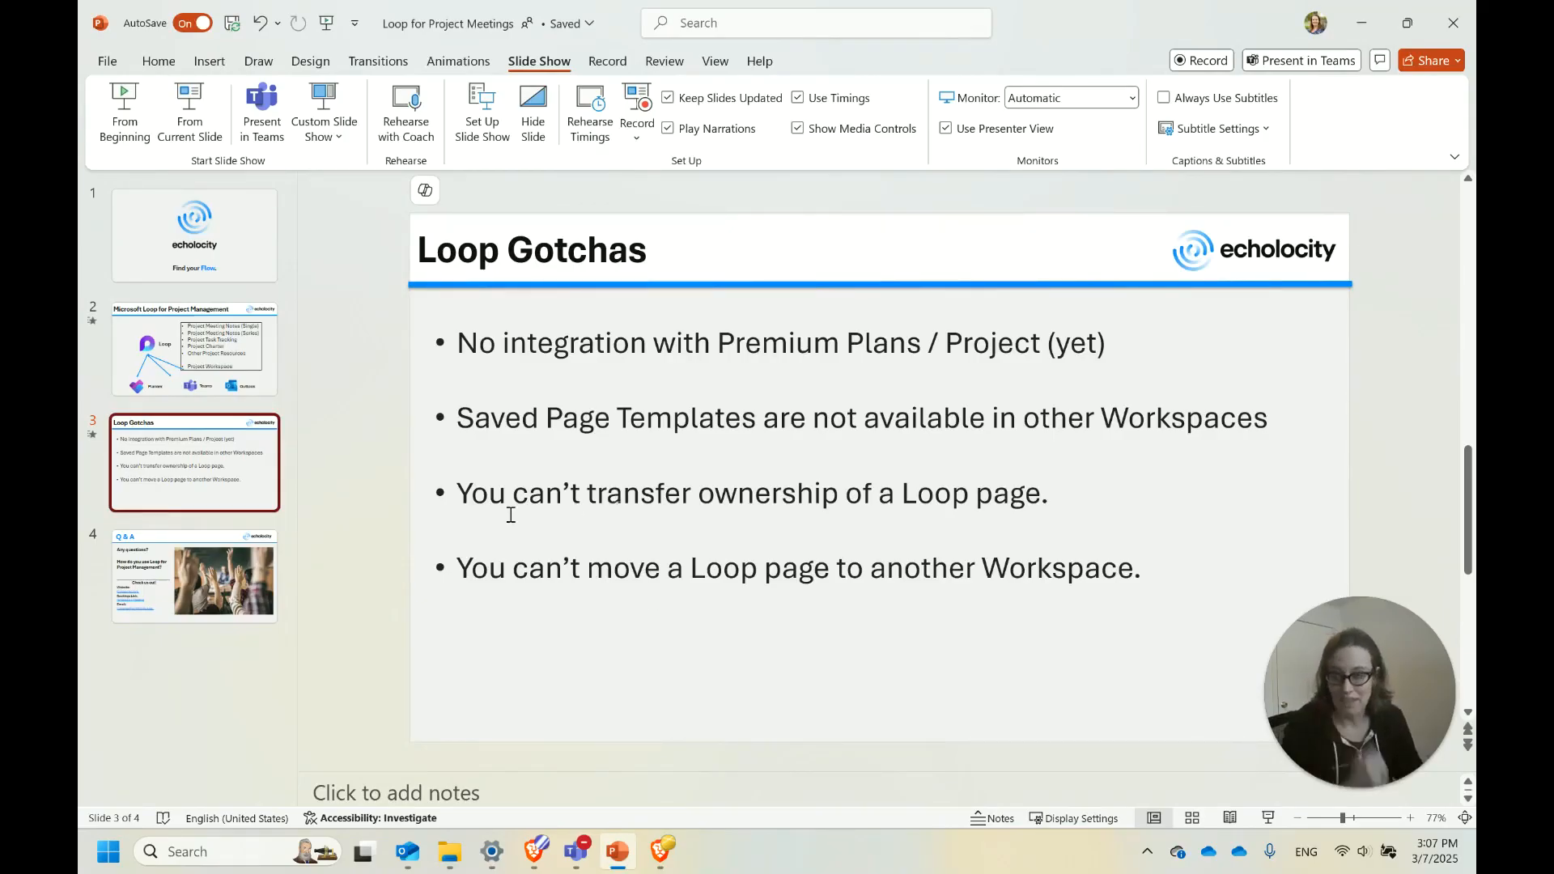
scroll(700, 486, down, 1)
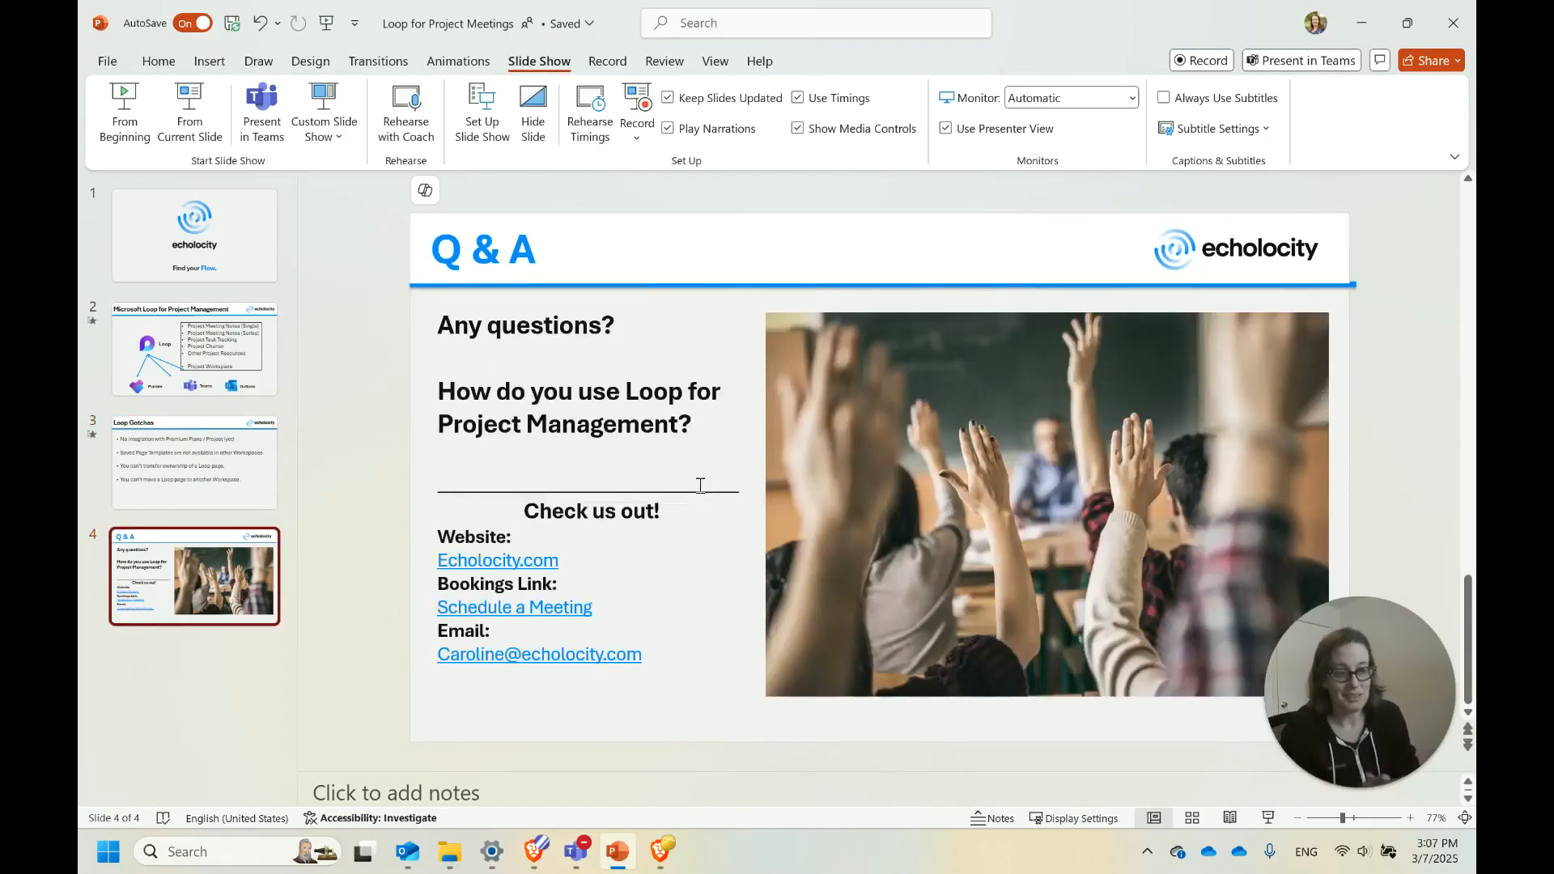